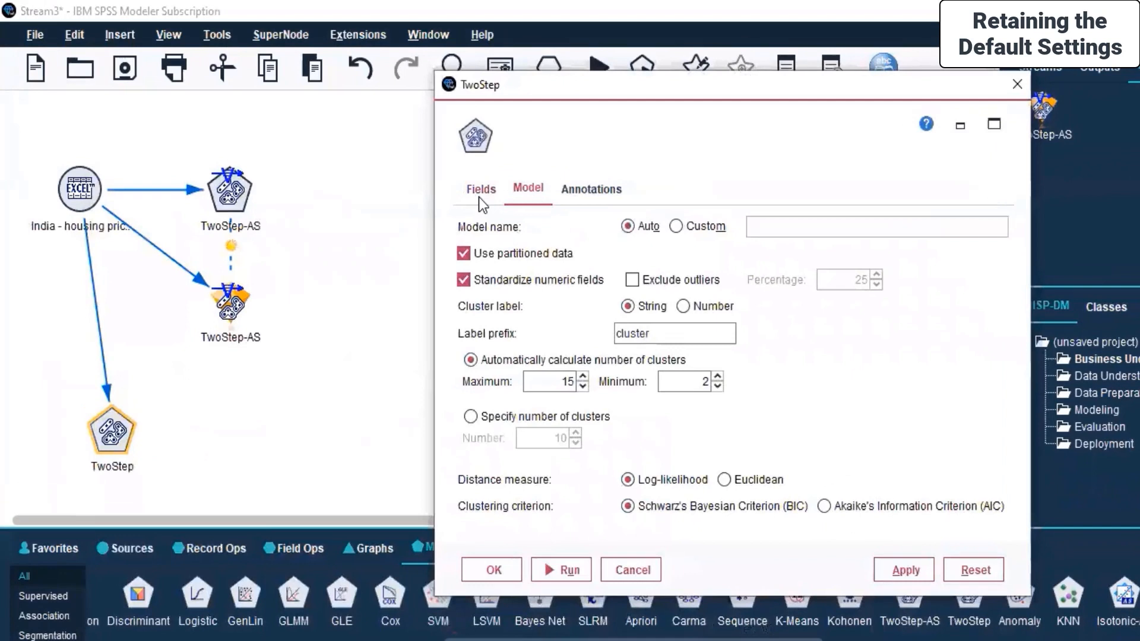
Step: Switch the TwoStep node to custom field assignments and add MUMBAI, BANGALORE, AHMEDABAD, JAIPUR and KANPUR as inputs
{"action": "left_click_drag", "start_coordinate": [449, 84], "coordinate": [338, 68]}
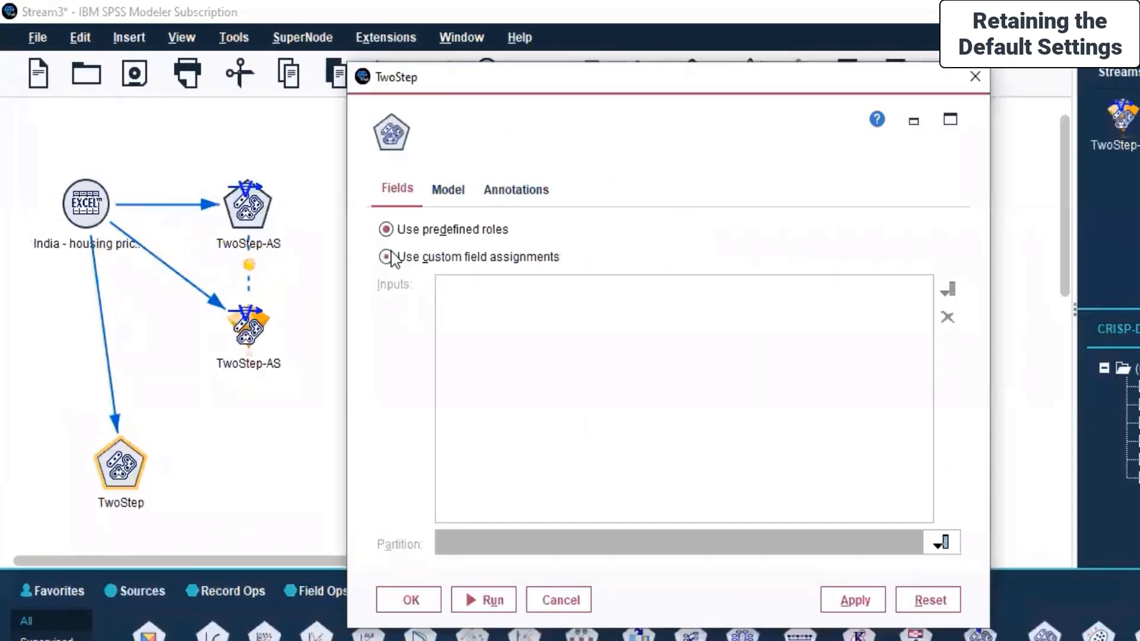
{"action": "left_click", "coordinate": [386, 257]}
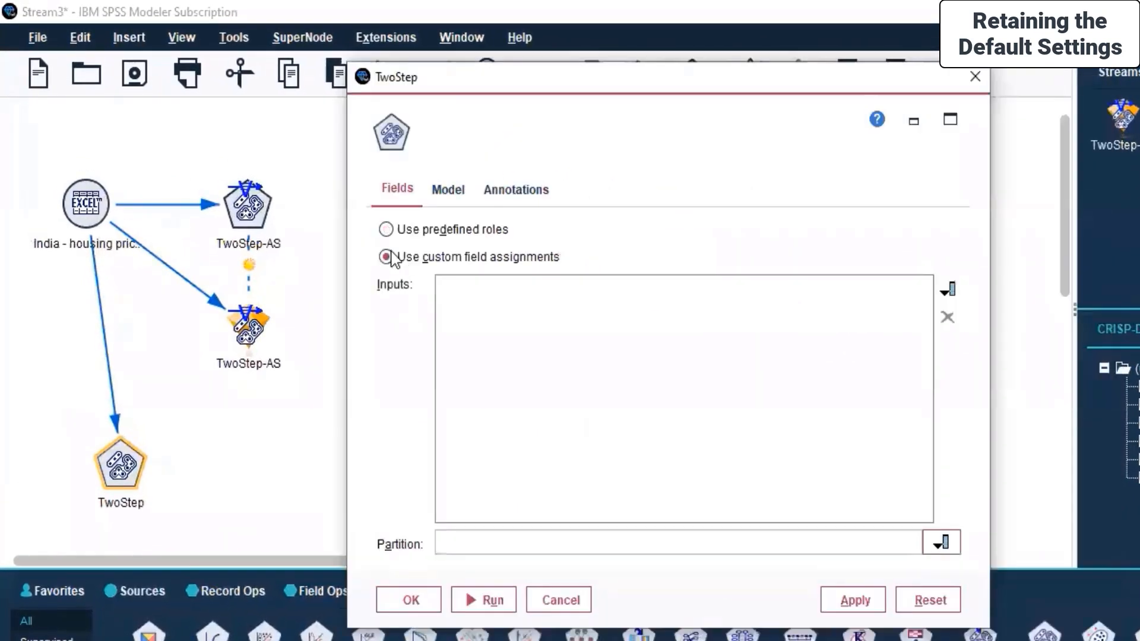
{"action": "left_click", "coordinate": [949, 289]}
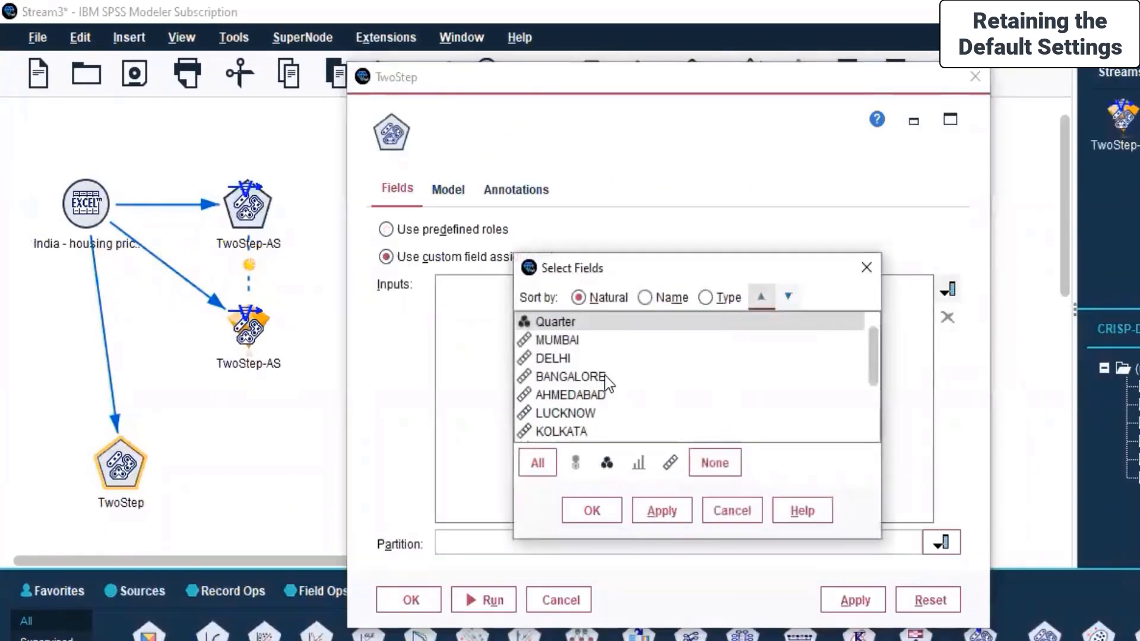
{"action": "left_click", "coordinate": [596, 345]}
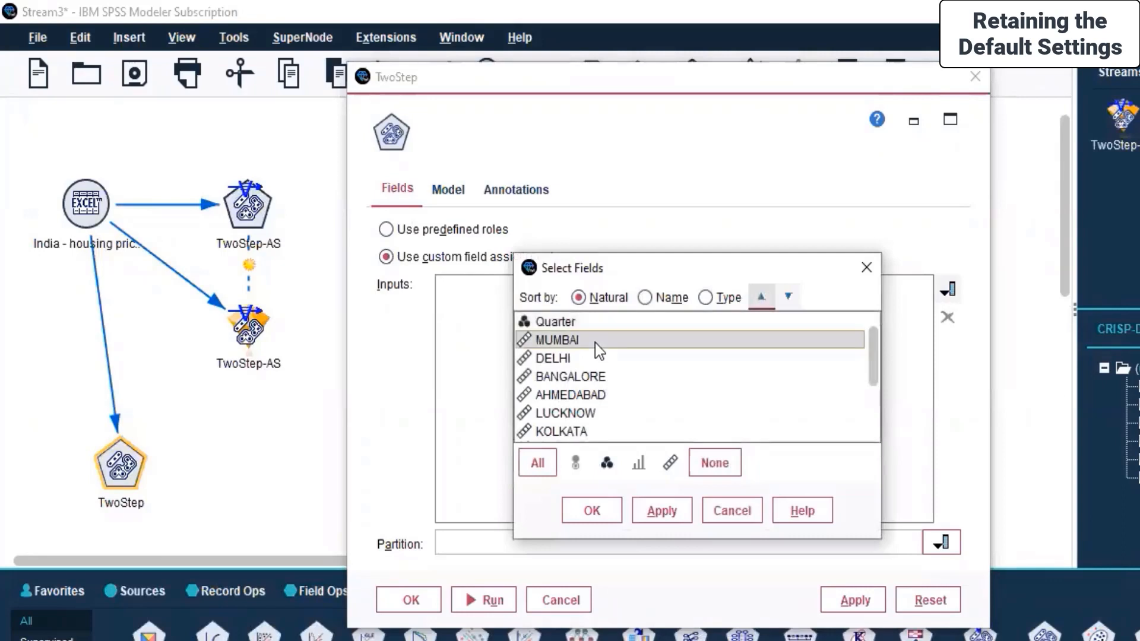
{"action": "left_click", "coordinate": [573, 383]}
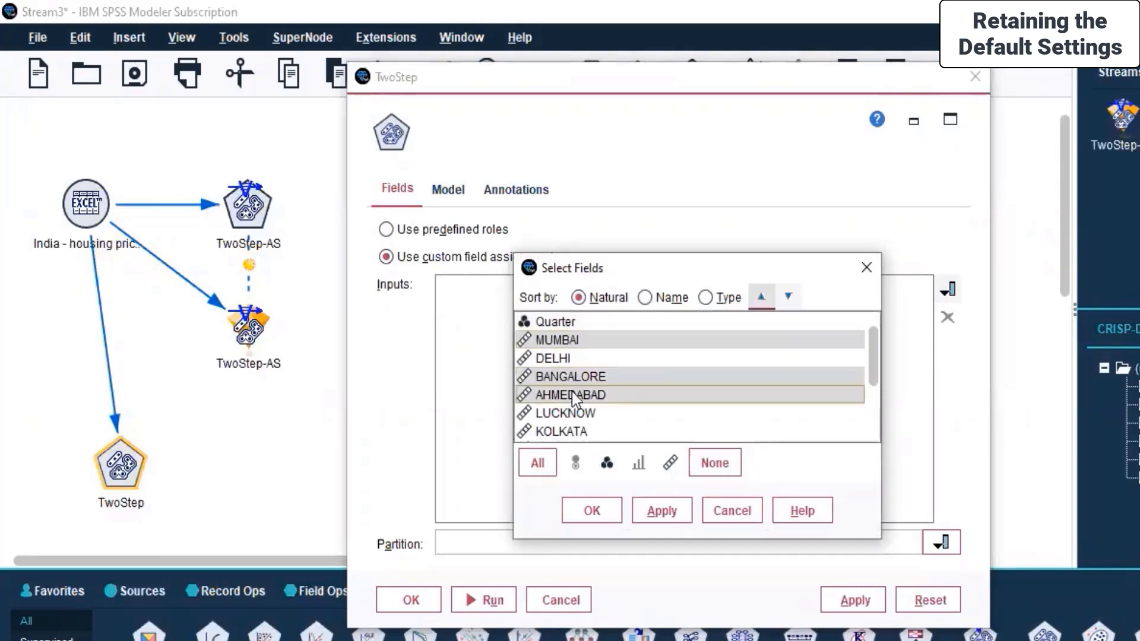
{"action": "scroll", "coordinate": [575, 395], "scroll_direction": "down", "scroll_amount": 2}
{"action": "left_click", "coordinate": [567, 378]}
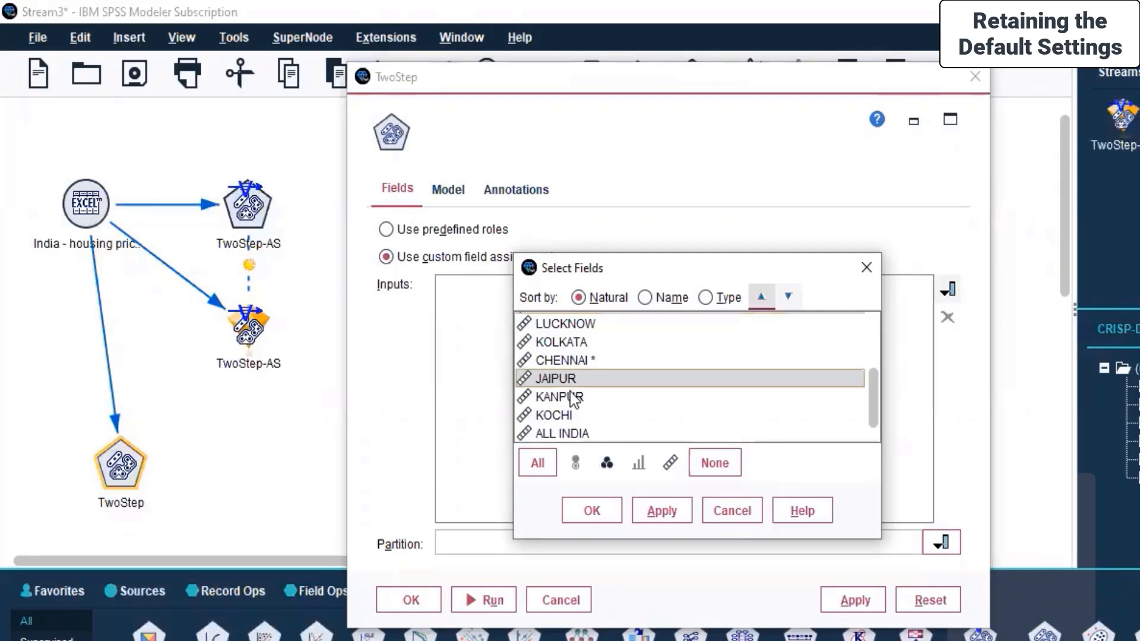
{"action": "left_click", "coordinate": [573, 396], "text": "ctrl"}
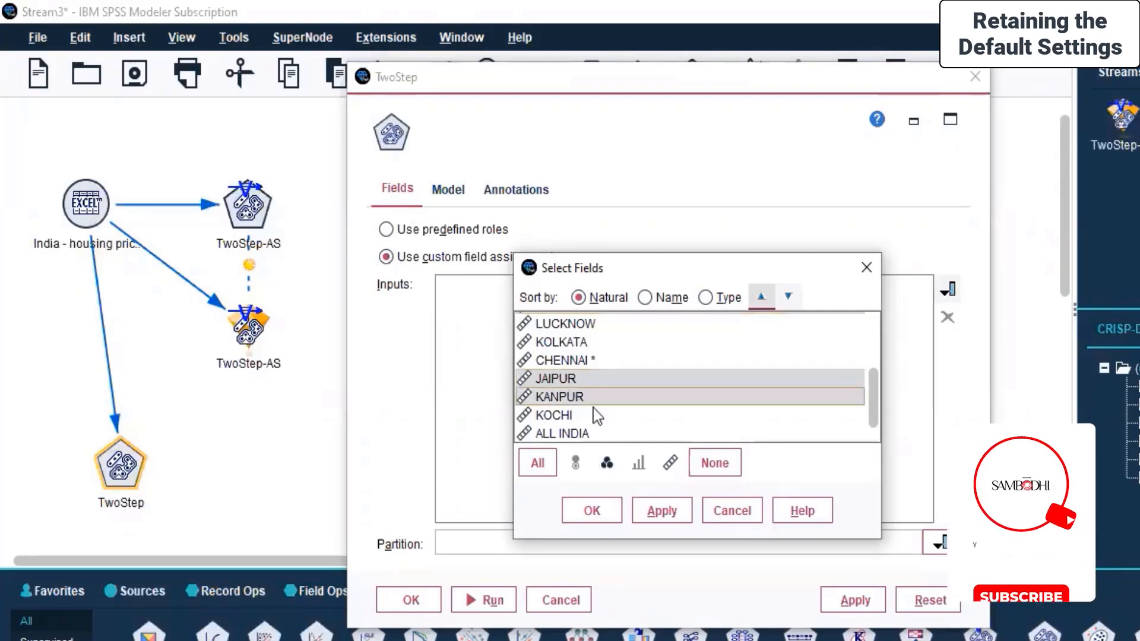
{"action": "left_click", "coordinate": [662, 509]}
{"action": "left_click", "coordinate": [585, 512]}
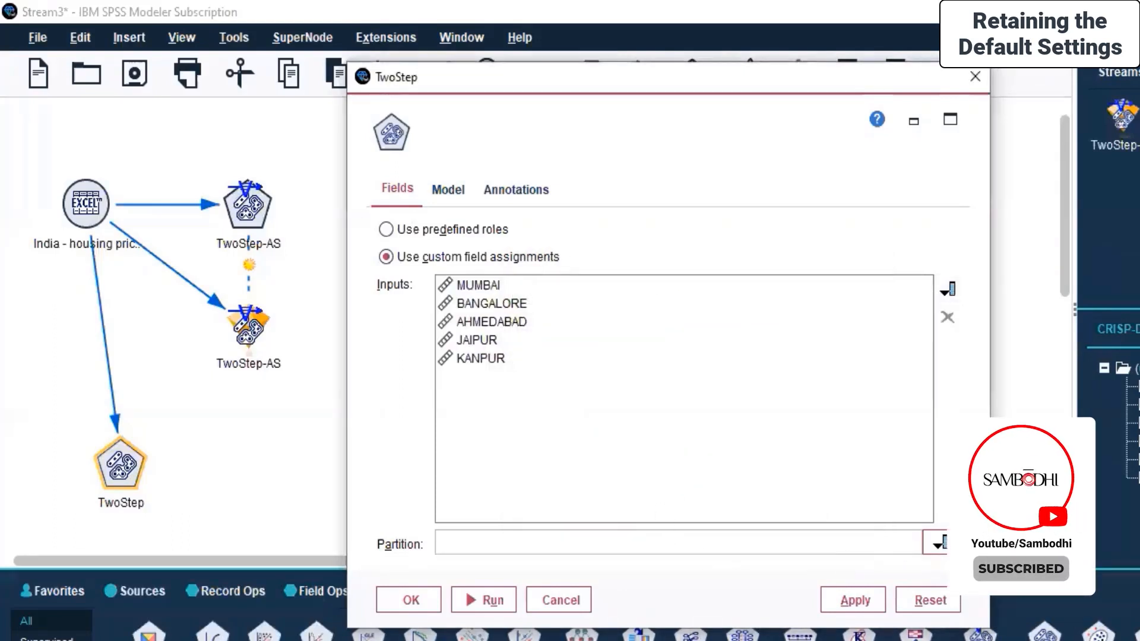
Step: Set Quarter as the TwoStep node's partition field, keep the default model and annotation settings, and apply them
{"action": "left_click", "coordinate": [936, 542]}
{"action": "left_click", "coordinate": [475, 615]}
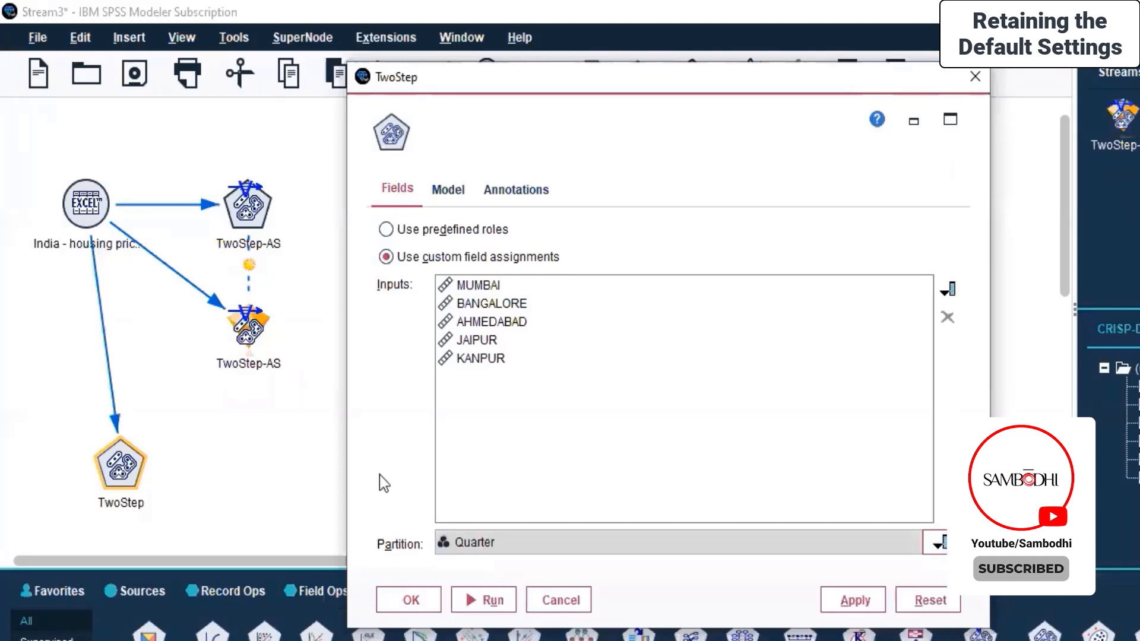
{"action": "left_click", "coordinate": [466, 193]}
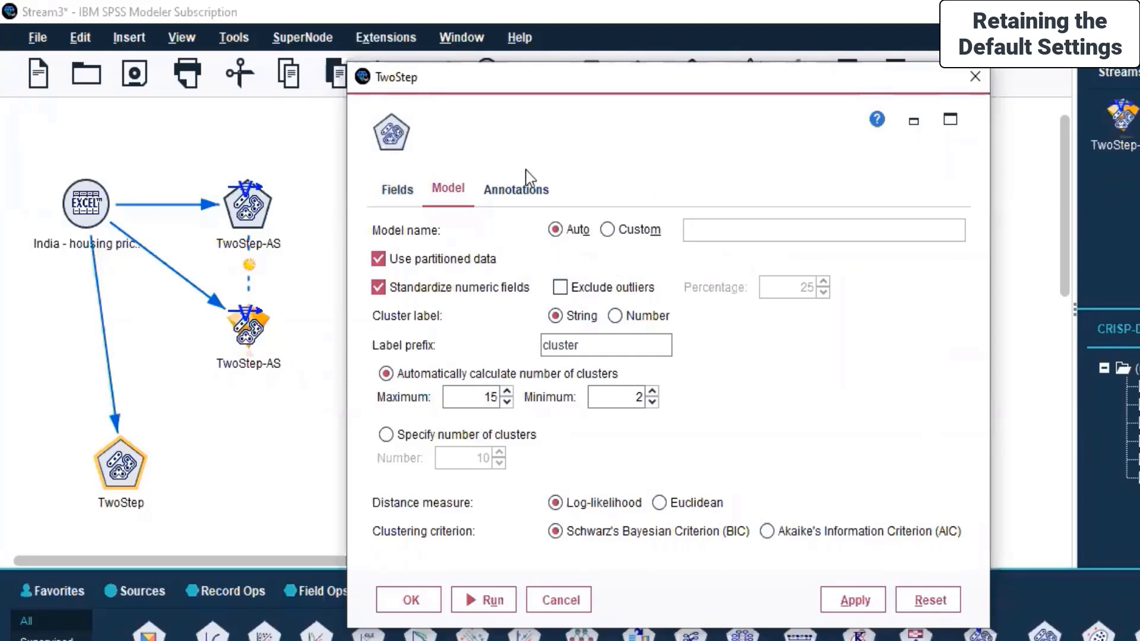
{"action": "left_click", "coordinate": [514, 192]}
{"action": "left_click", "coordinate": [847, 601]}
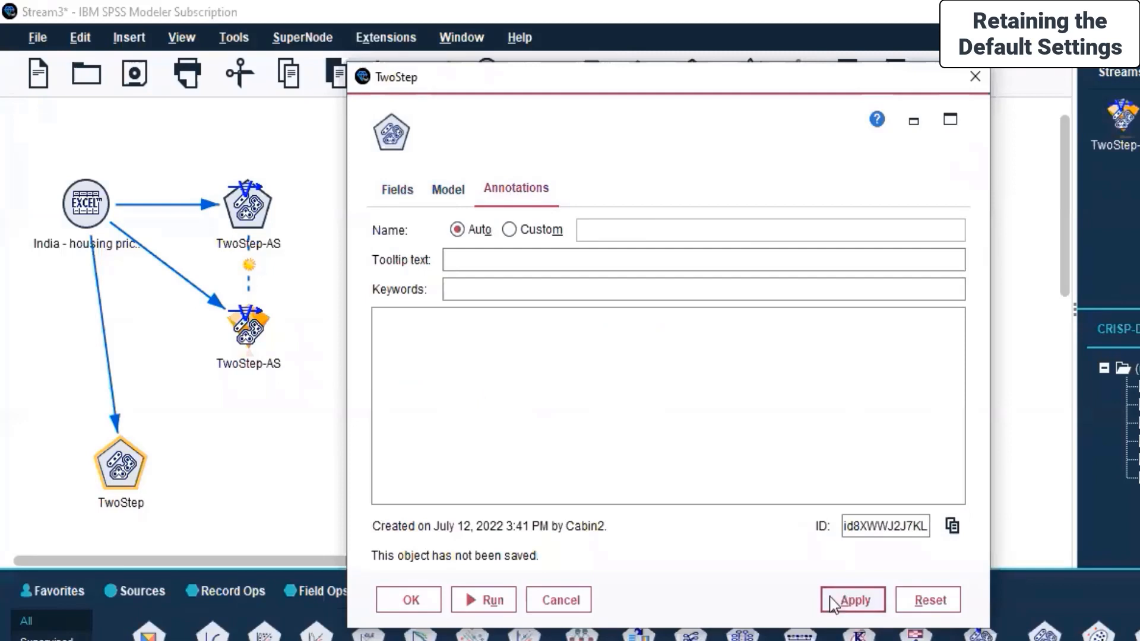
{"action": "left_click", "coordinate": [408, 600]}
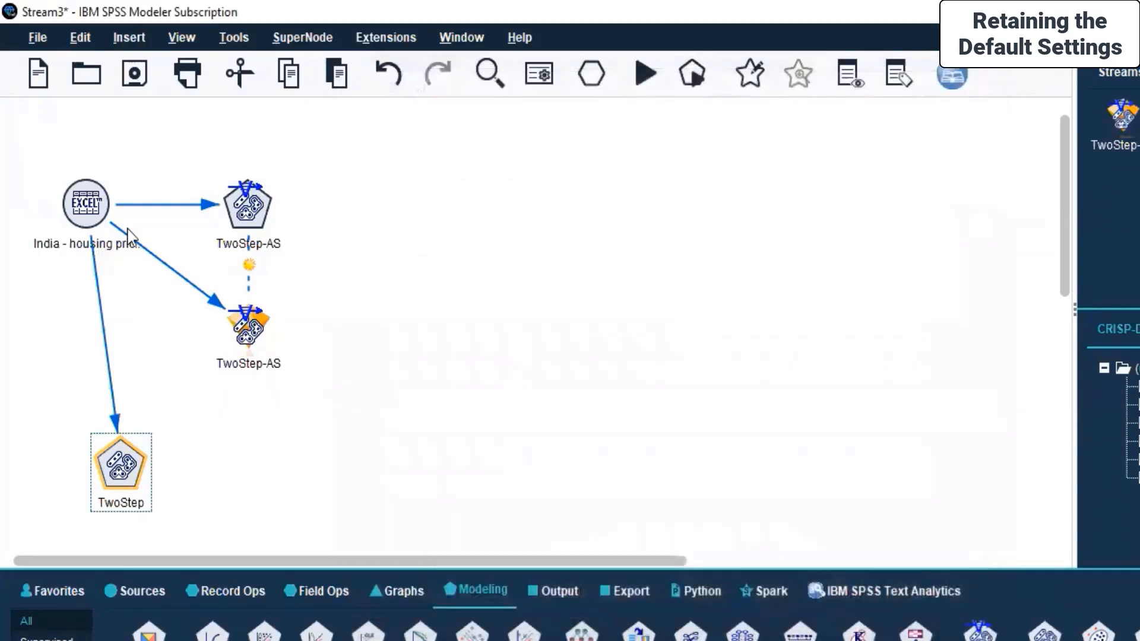
Step: Shift the whole stream toward the right of the canvas and move the TwoStep node away to the lower left
{"action": "left_click_drag", "start_coordinate": [34, 141], "coordinate": [346, 505]}
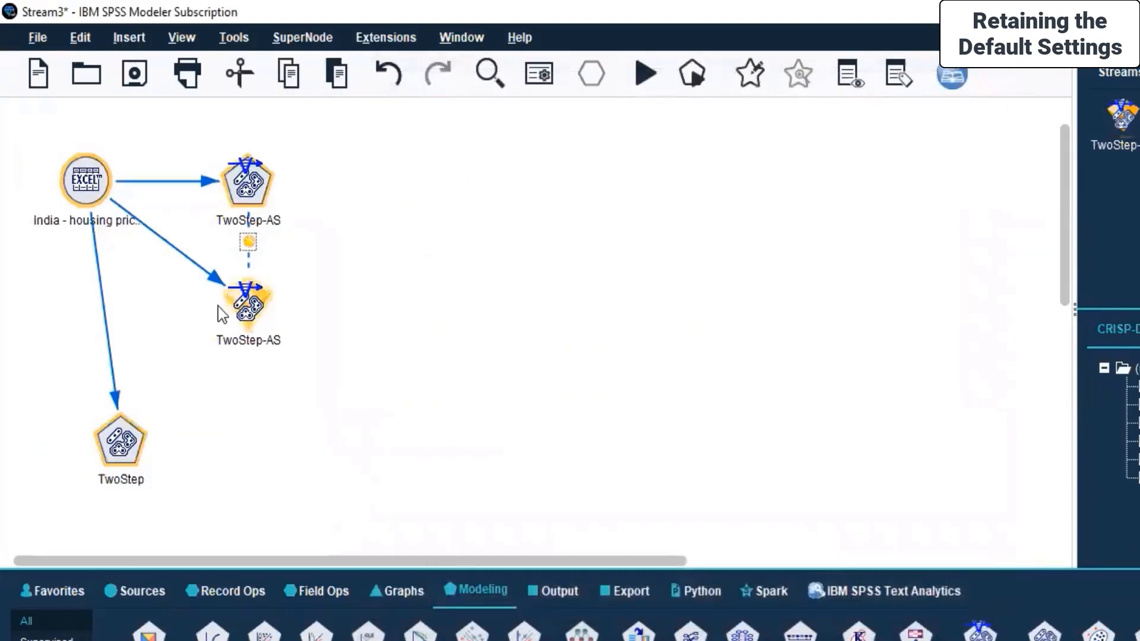
{"action": "left_click_drag", "start_coordinate": [245, 177], "coordinate": [719, 161]}
{"action": "left_click_drag", "start_coordinate": [589, 432], "coordinate": [240, 423]}
{"action": "left_click", "coordinate": [305, 350]}
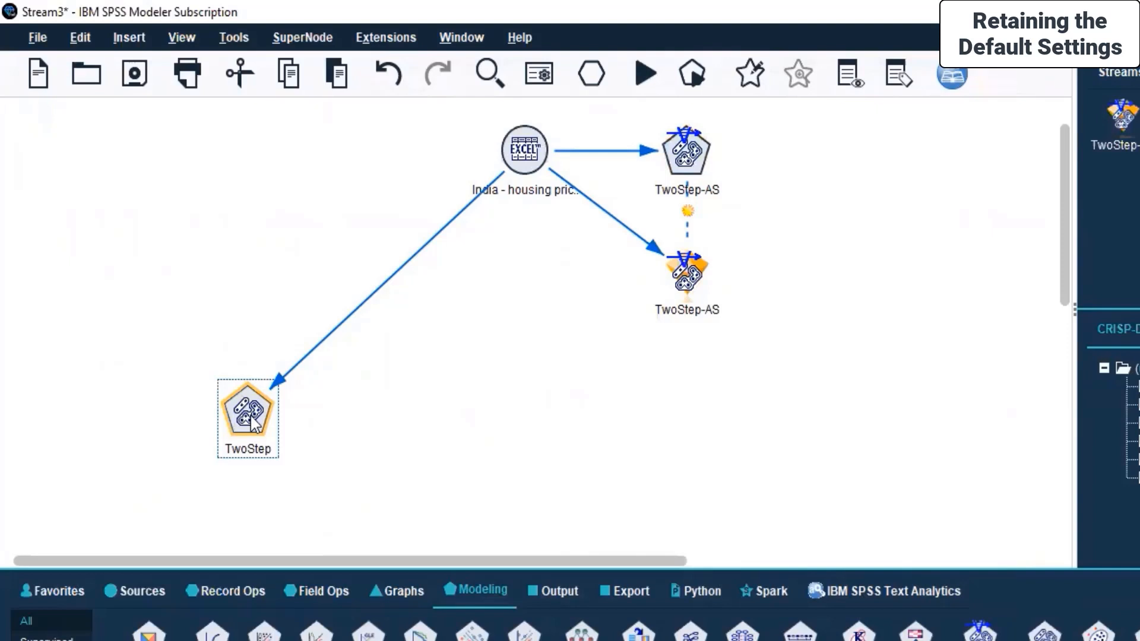
Step: Run the TwoStep node with the five city inputs
{"action": "right_click", "coordinate": [255, 424]}
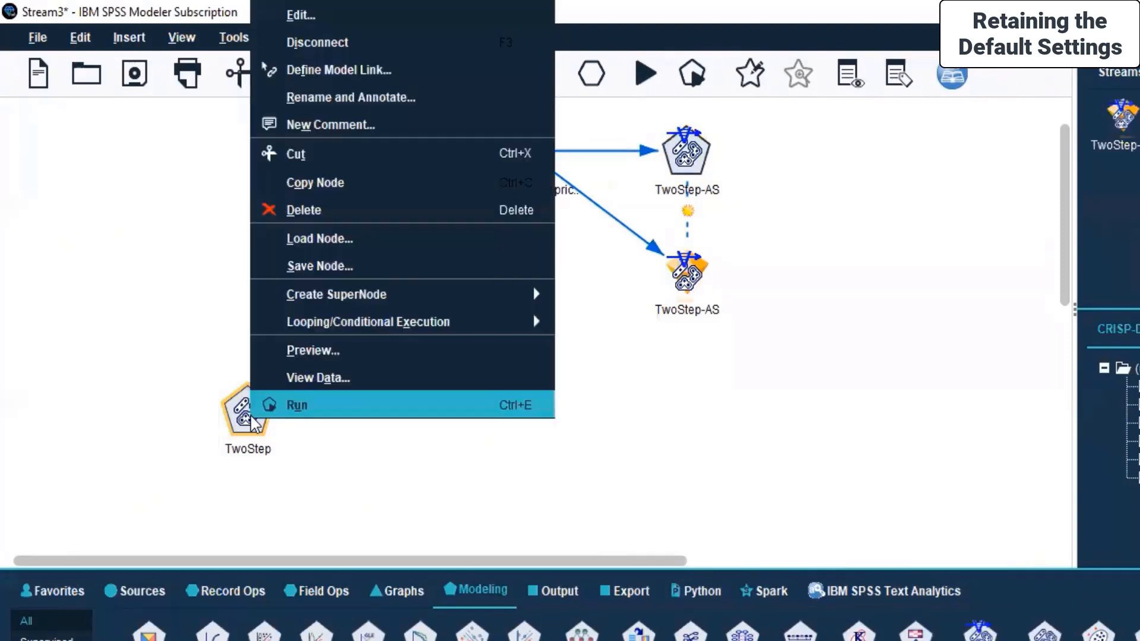
{"action": "left_click", "coordinate": [345, 401]}
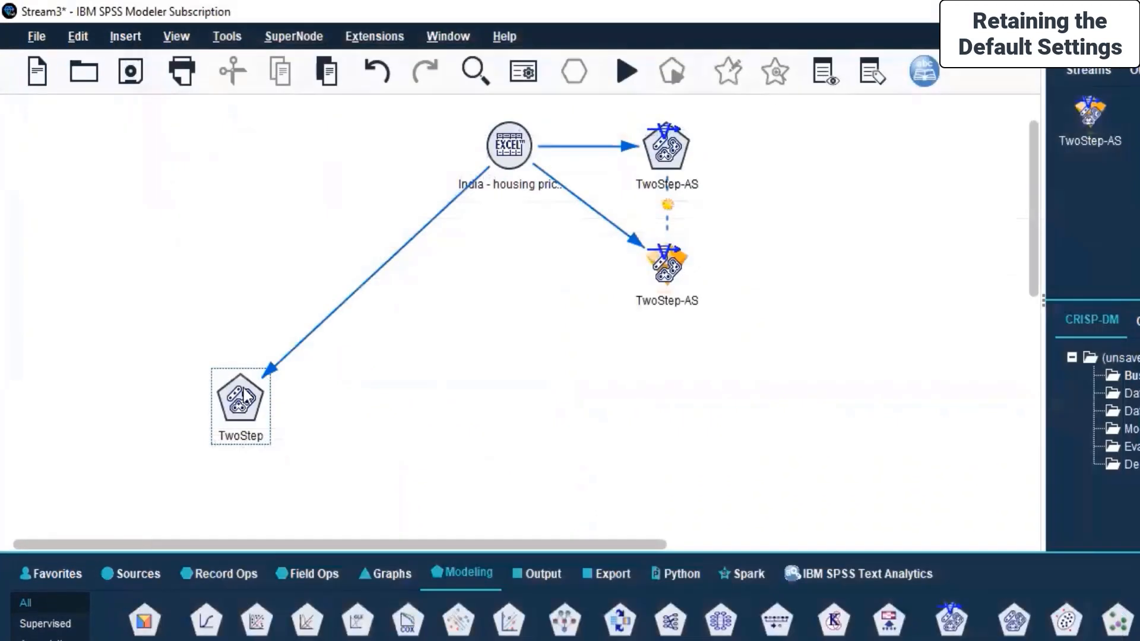
Step: Reopen the TwoStep node's settings and add all the remaining fields to its inputs
{"action": "right_click", "coordinate": [243, 388]}
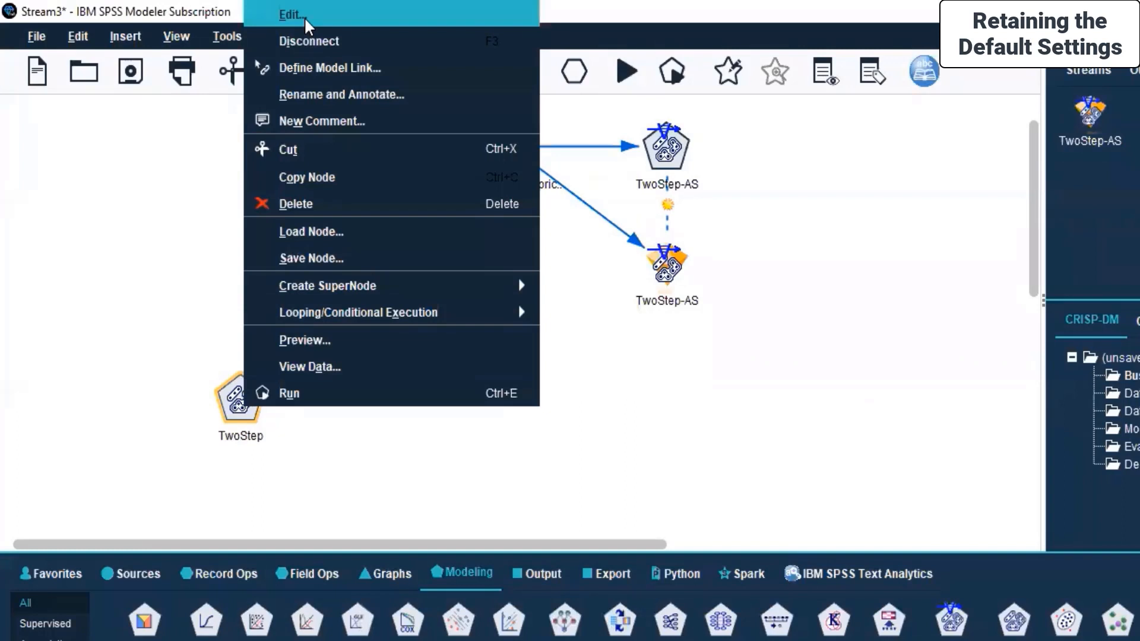
{"action": "left_click", "coordinate": [304, 16]}
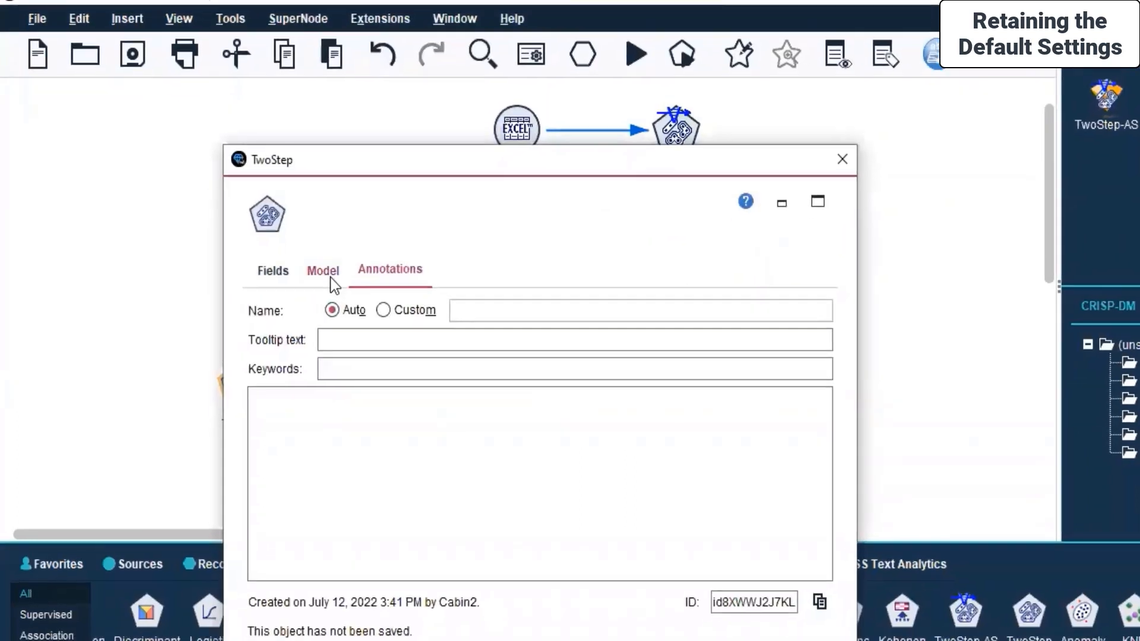
{"action": "left_click", "coordinate": [325, 289]}
{"action": "left_click", "coordinate": [264, 286]}
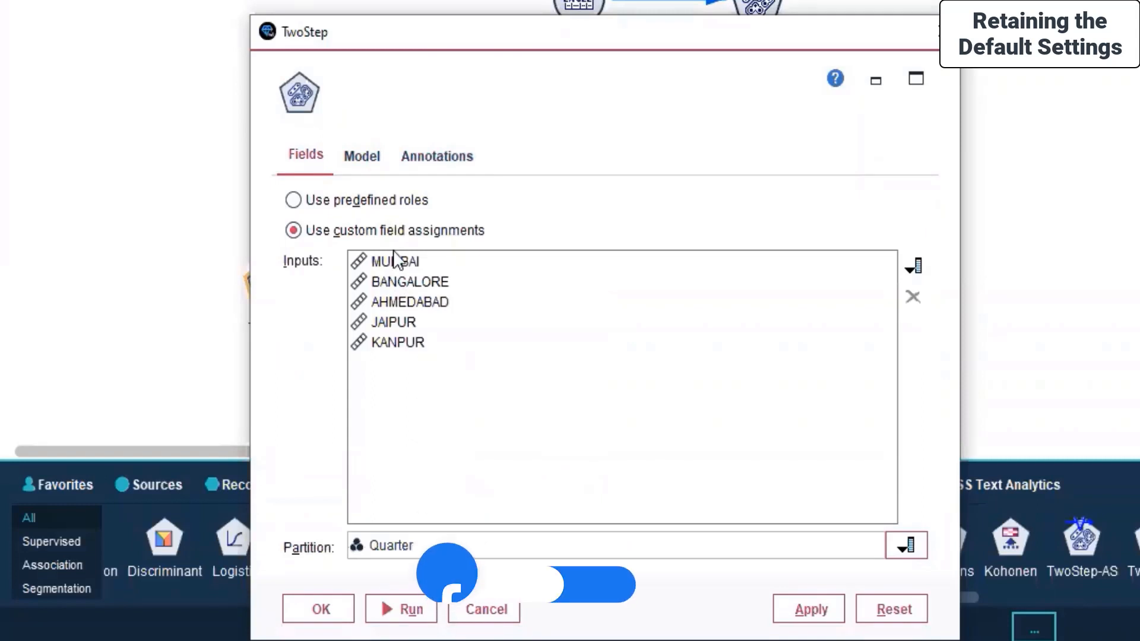
{"action": "left_click", "coordinate": [918, 268]}
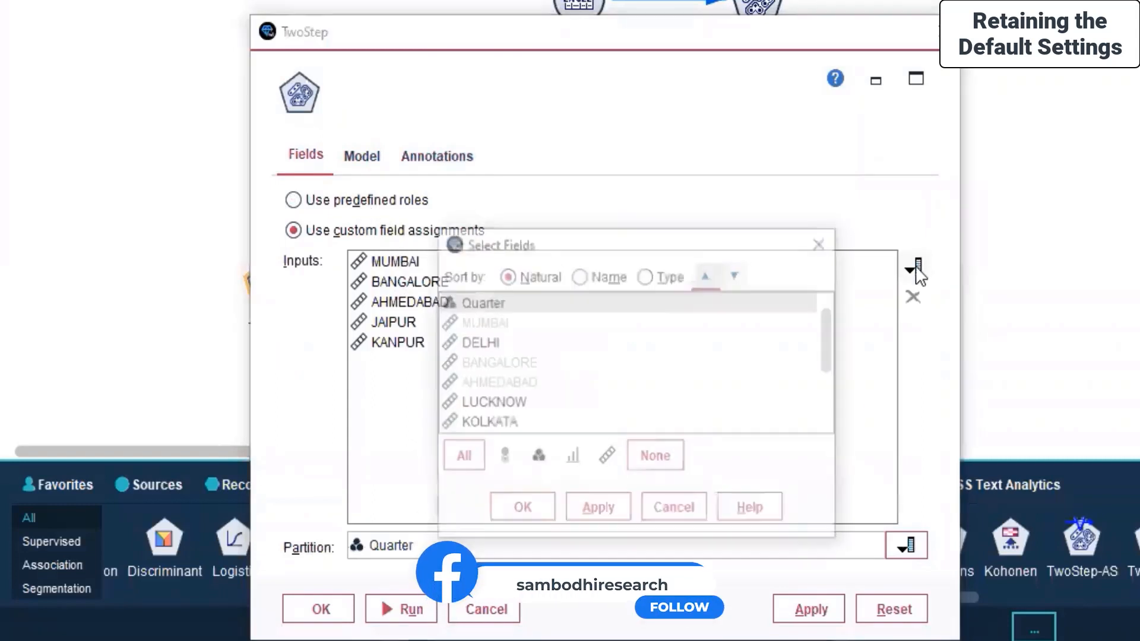
{"action": "left_click", "coordinate": [460, 458]}
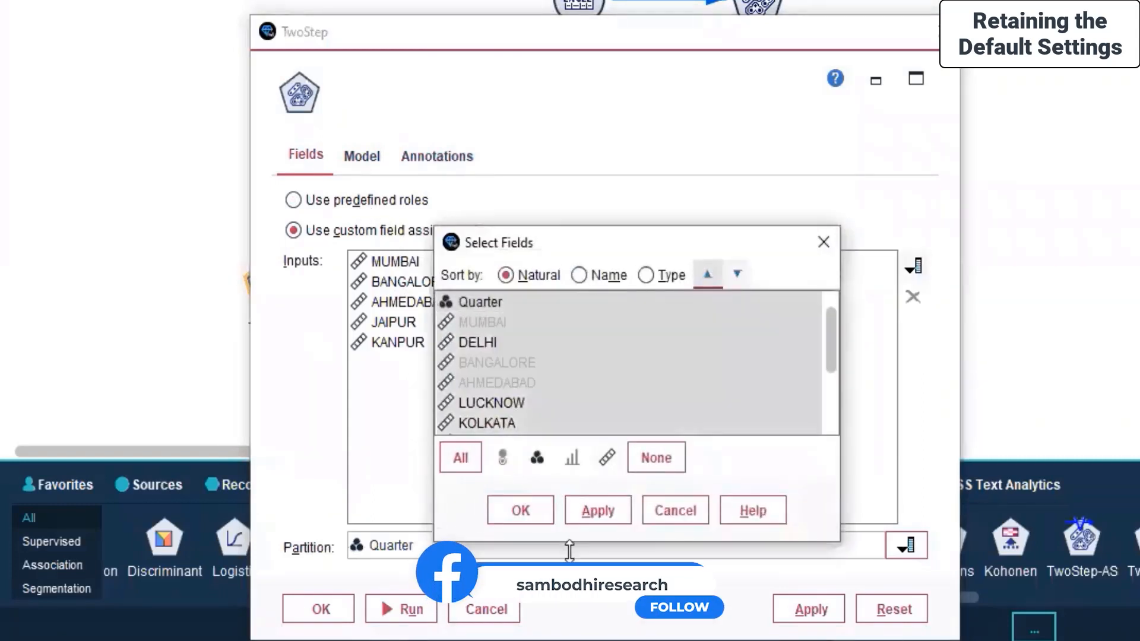
{"action": "left_click", "coordinate": [587, 510]}
{"action": "left_click", "coordinate": [526, 508]}
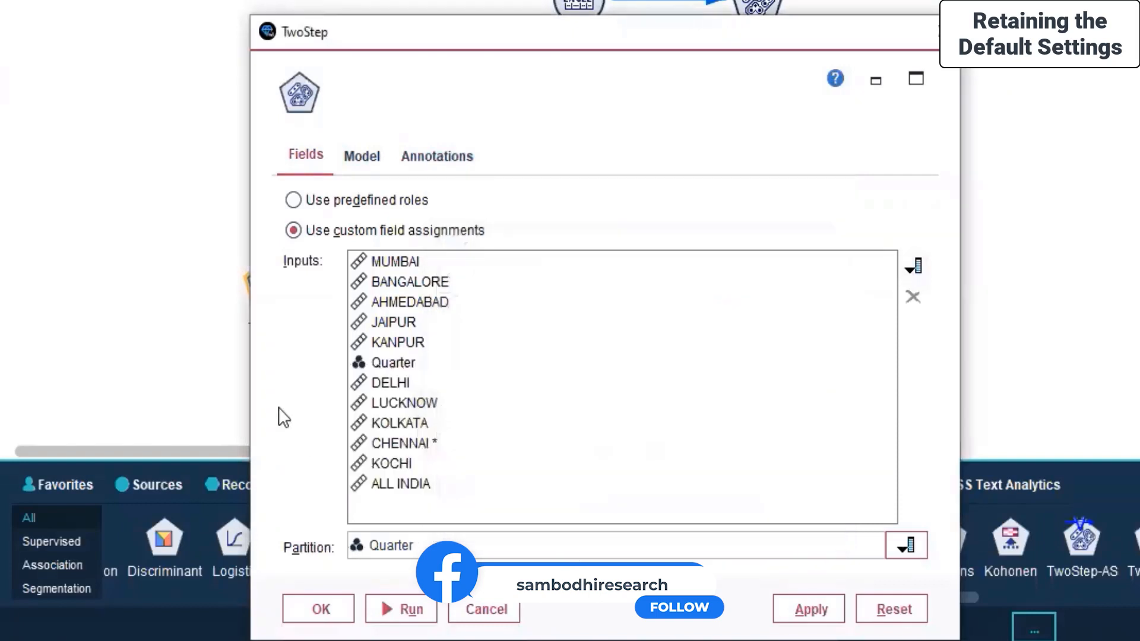
Step: Remove Quarter from the TwoStep node's inputs and accept the settings
{"action": "left_click", "coordinate": [397, 362]}
{"action": "left_click", "coordinate": [908, 304]}
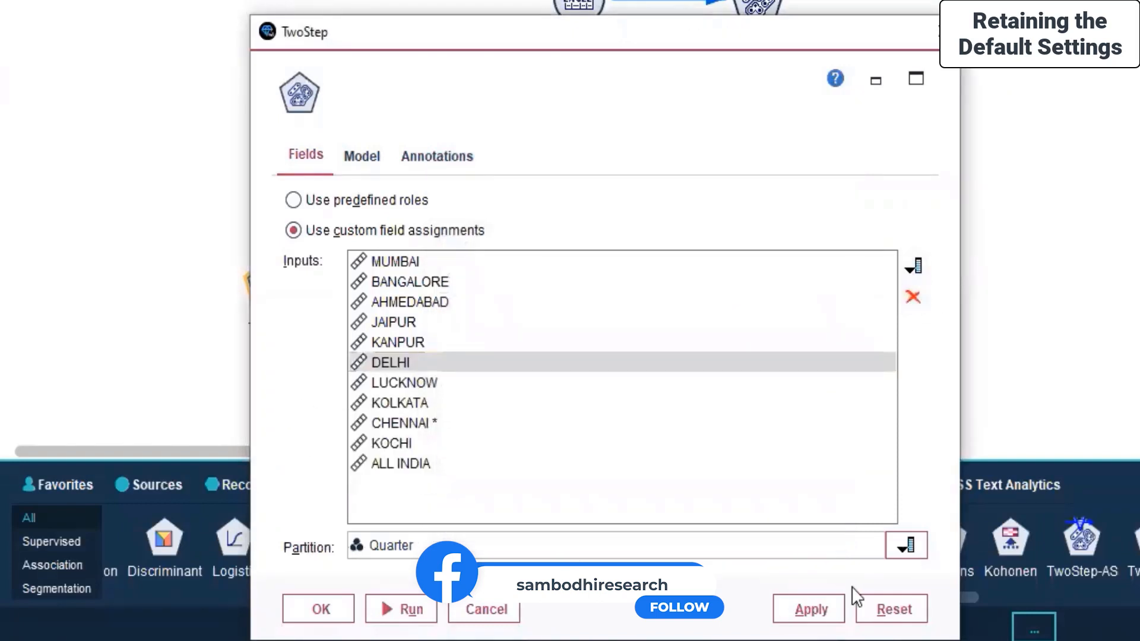
{"action": "left_click", "coordinate": [292, 615]}
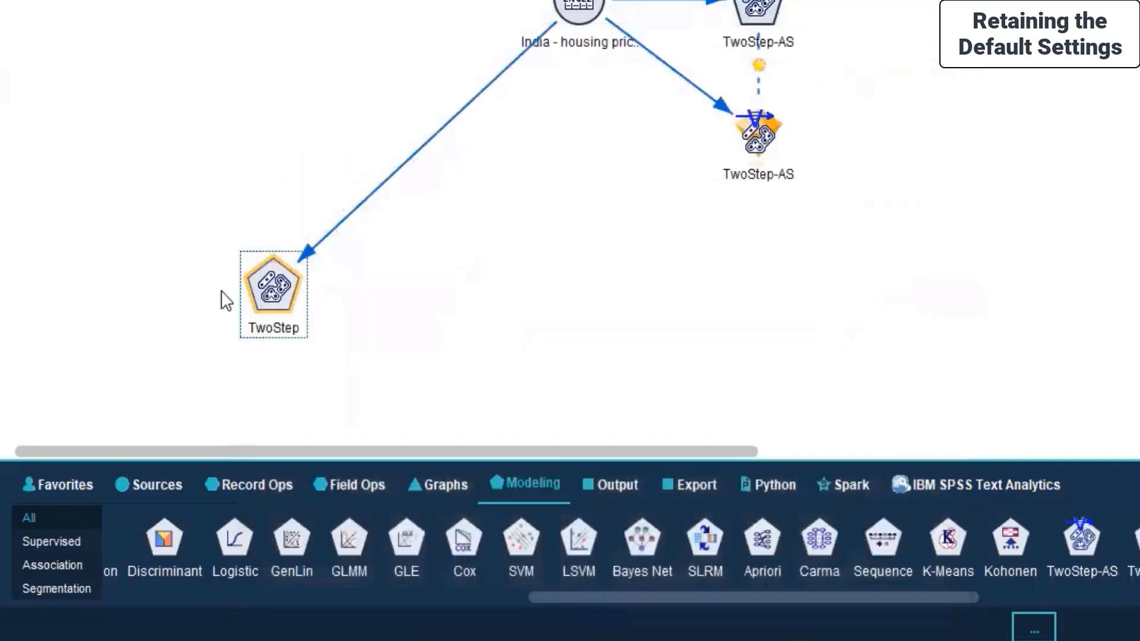
Step: Try to run the TwoStep node again, then review the stream's run messages and general options
{"action": "right_click", "coordinate": [265, 305]}
{"action": "left_click", "coordinate": [290, 283]}
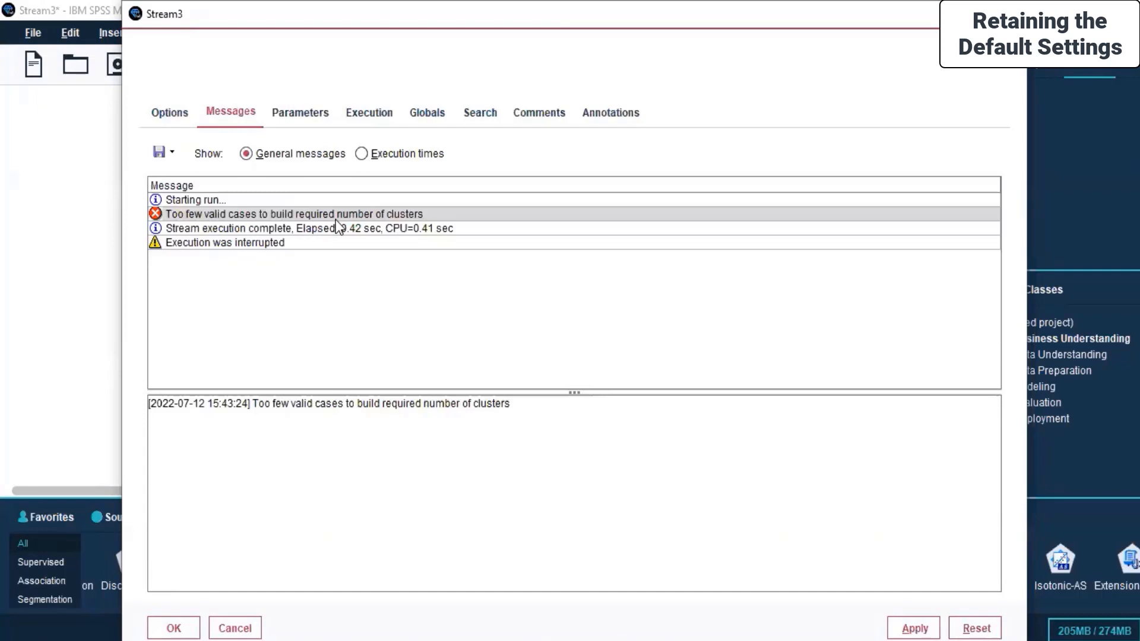
{"action": "left_click", "coordinate": [156, 116]}
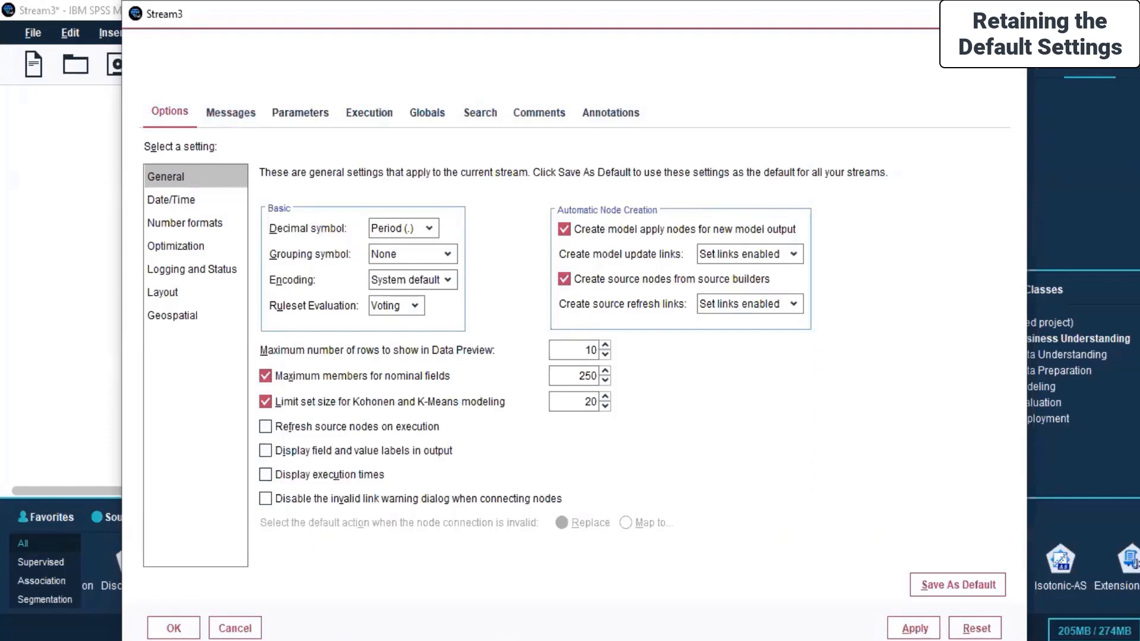
Step: Close the stream properties and delete the TwoStep node from the canvas
{"action": "left_click", "coordinate": [78, 280]}
{"action": "left_click", "coordinate": [215, 343]}
{"action": "key", "text": "Delete"}
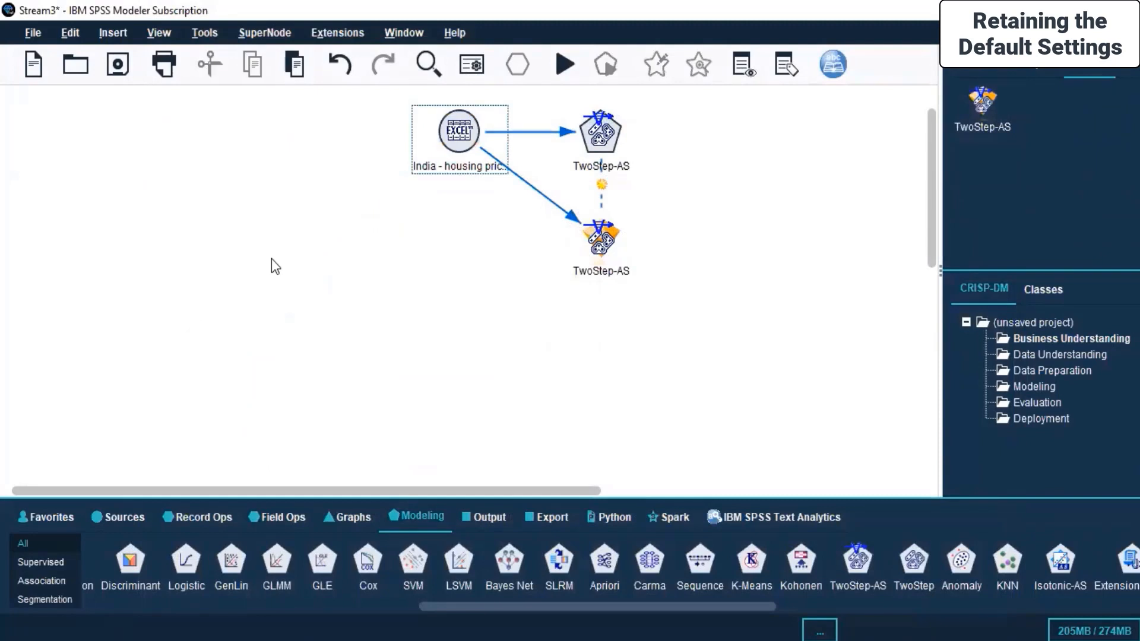
Step: Move the Excel source and both TwoStep-AS nodes together slightly lower on the canvas
{"action": "left_click_drag", "start_coordinate": [348, 94], "coordinate": [692, 294]}
{"action": "left_click_drag", "start_coordinate": [457, 125], "coordinate": [459, 190]}
{"action": "left_click", "coordinate": [459, 418]}
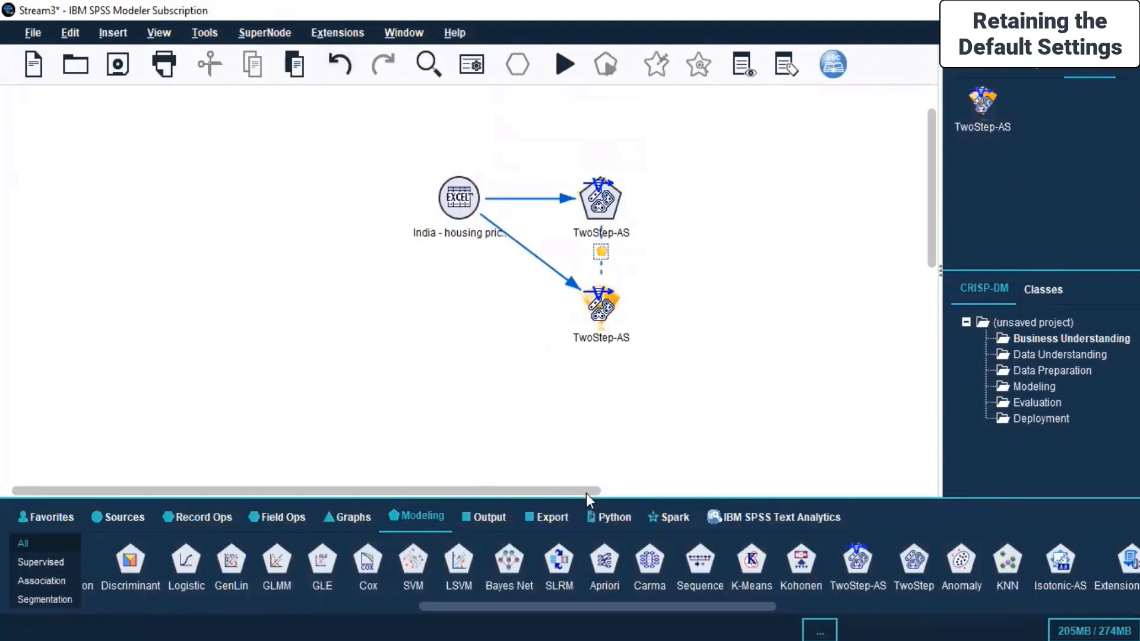
Step: Find Random Trees among the supervised modeling nodes and place it on the canvas, lower left of the Excel source
{"action": "left_click_drag", "start_coordinate": [703, 604], "coordinate": [893, 607]}
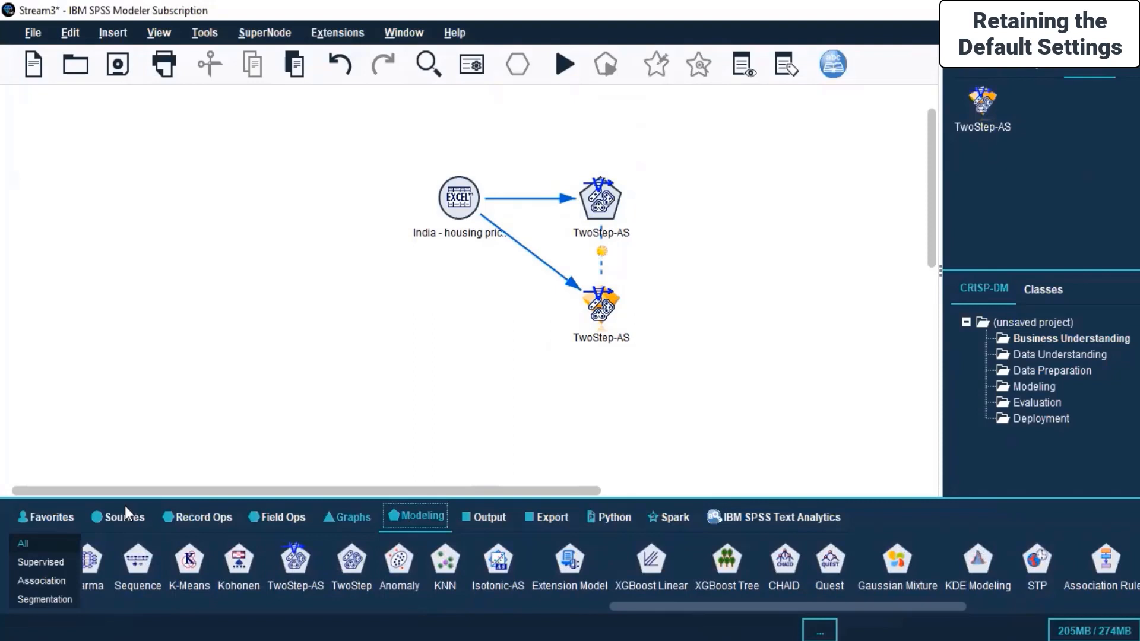
{"action": "left_click", "coordinate": [56, 562]}
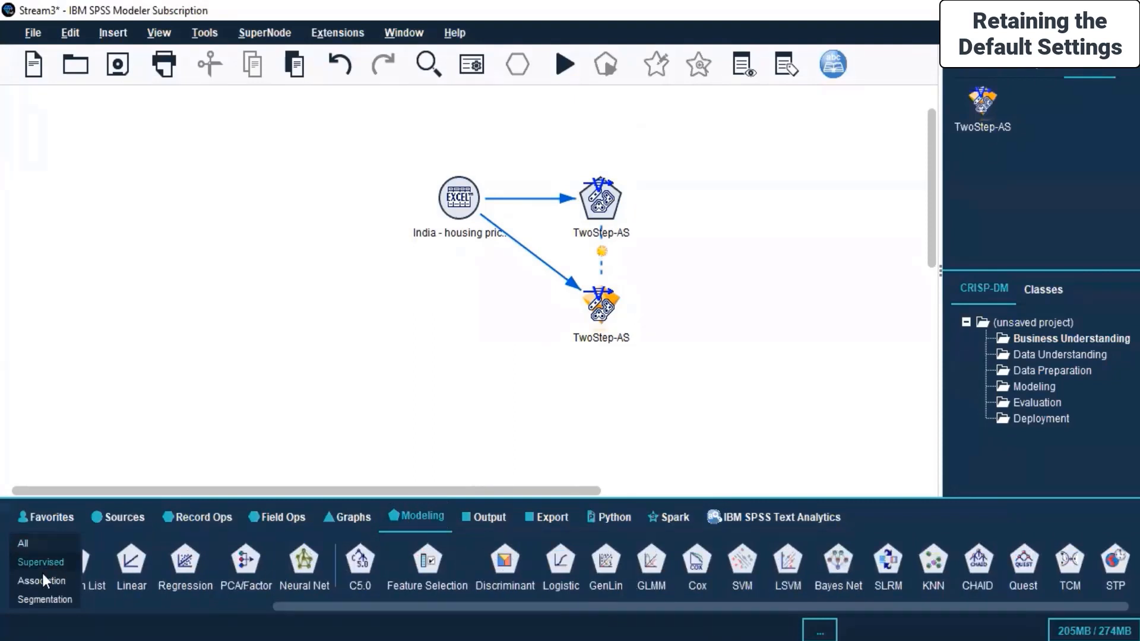
{"action": "left_click", "coordinate": [42, 578]}
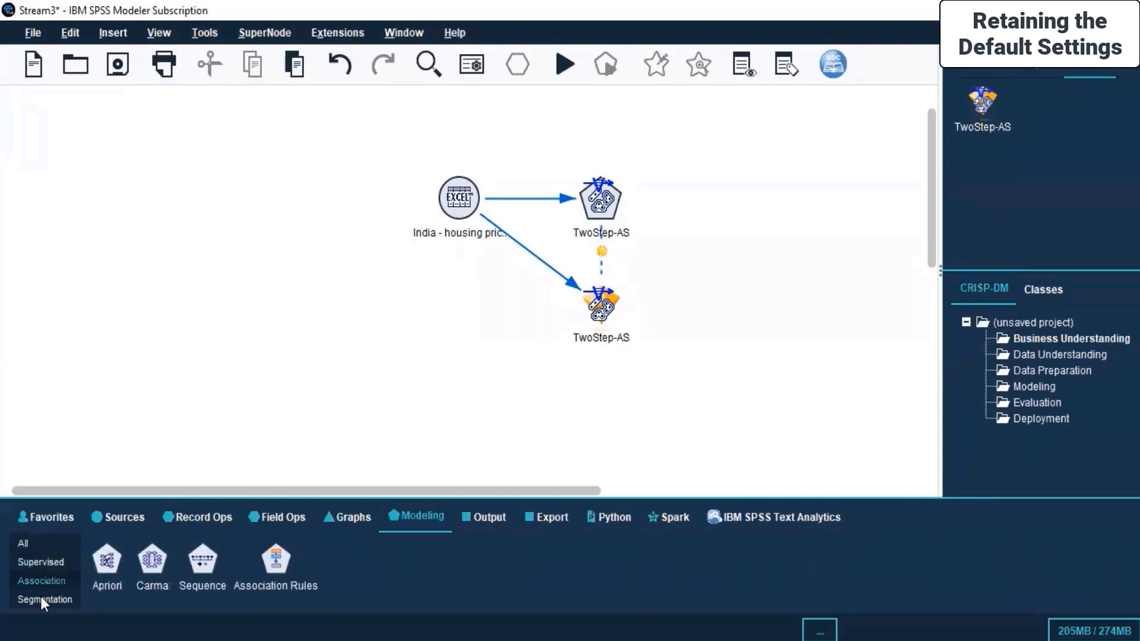
{"action": "left_click", "coordinate": [42, 599]}
{"action": "left_click", "coordinate": [39, 580]}
{"action": "left_click", "coordinate": [39, 563]}
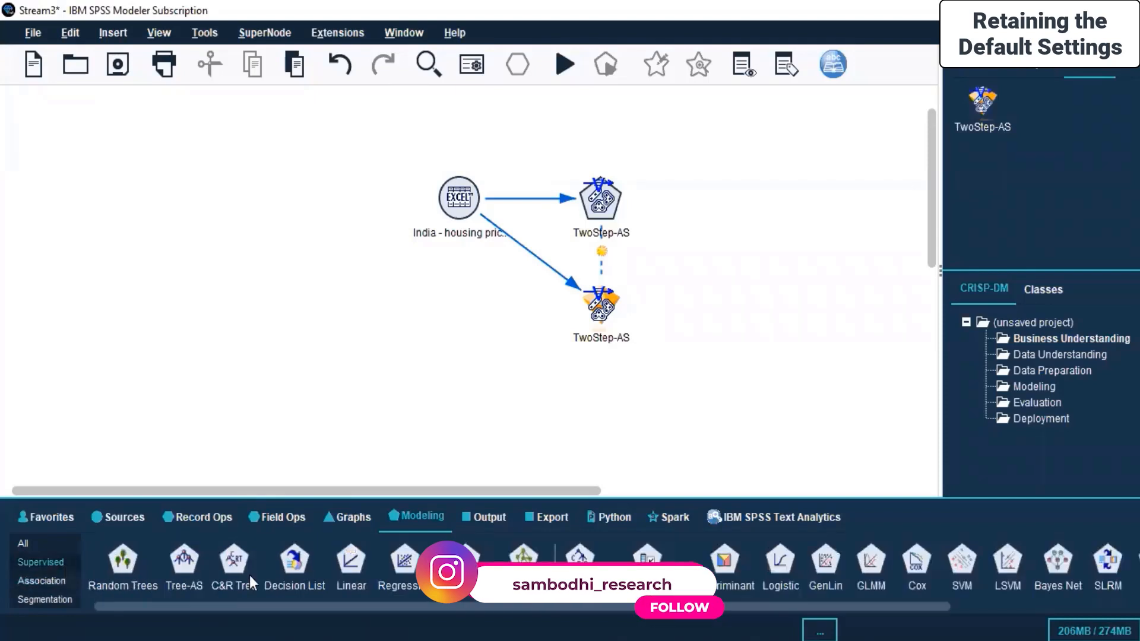
{"action": "left_click_drag", "start_coordinate": [368, 602], "coordinate": [781, 591]}
{"action": "left_click_drag", "start_coordinate": [278, 606], "coordinate": [213, 269]}
Step: Connect the India housing prices Excel source to the Random Trees node
{"action": "right_click", "coordinate": [473, 199]}
{"action": "left_click", "coordinate": [454, 199]}
{"action": "left_click", "coordinate": [199, 266]}
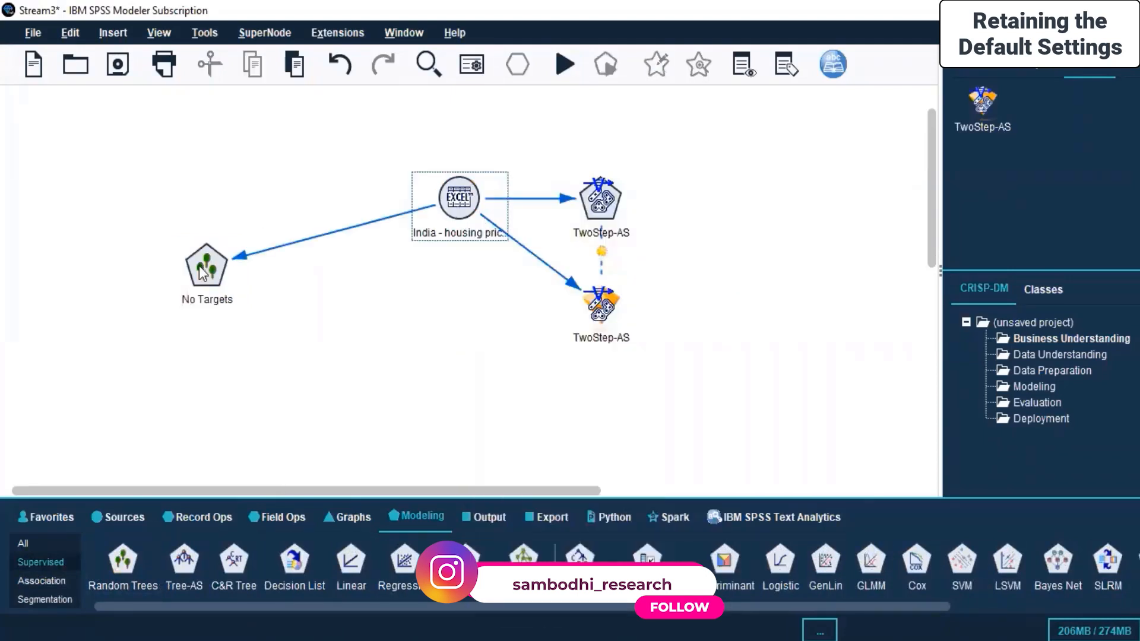
Step: Open the Random Trees node's settings and switch it to custom field assignments
{"action": "right_click", "coordinate": [198, 266]}
{"action": "left_click", "coordinate": [249, 282]}
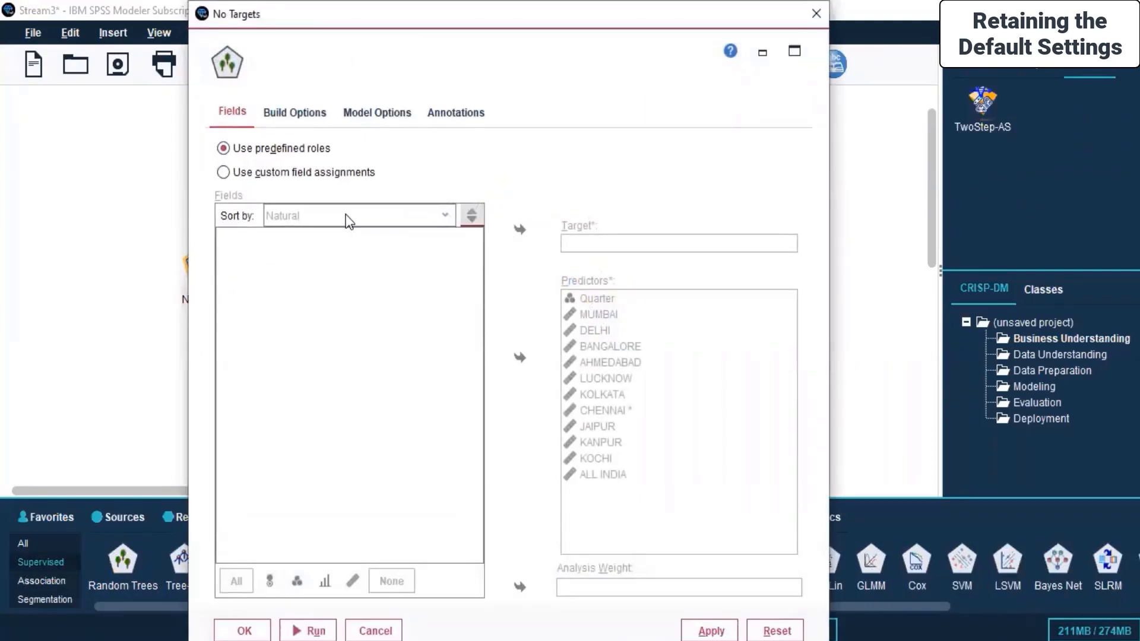
{"action": "left_click", "coordinate": [257, 176]}
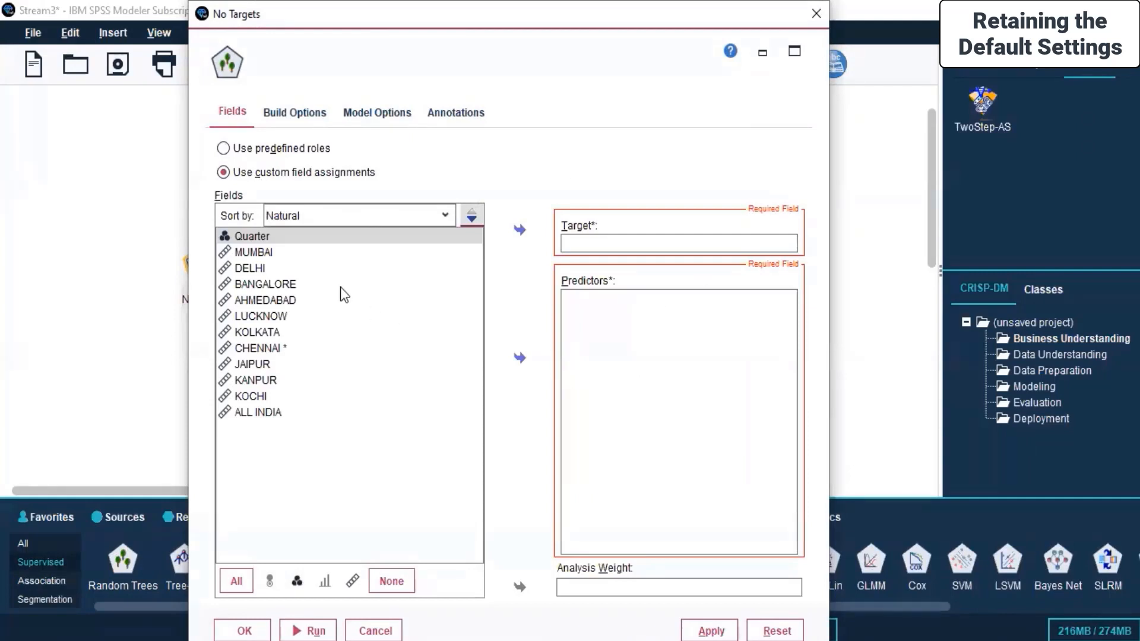
Step: Assign ALL INDIA as the target field and add BANGALORE, JAIPUR, KANPUR and KOCHI as predictors
{"action": "left_click", "coordinate": [258, 413]}
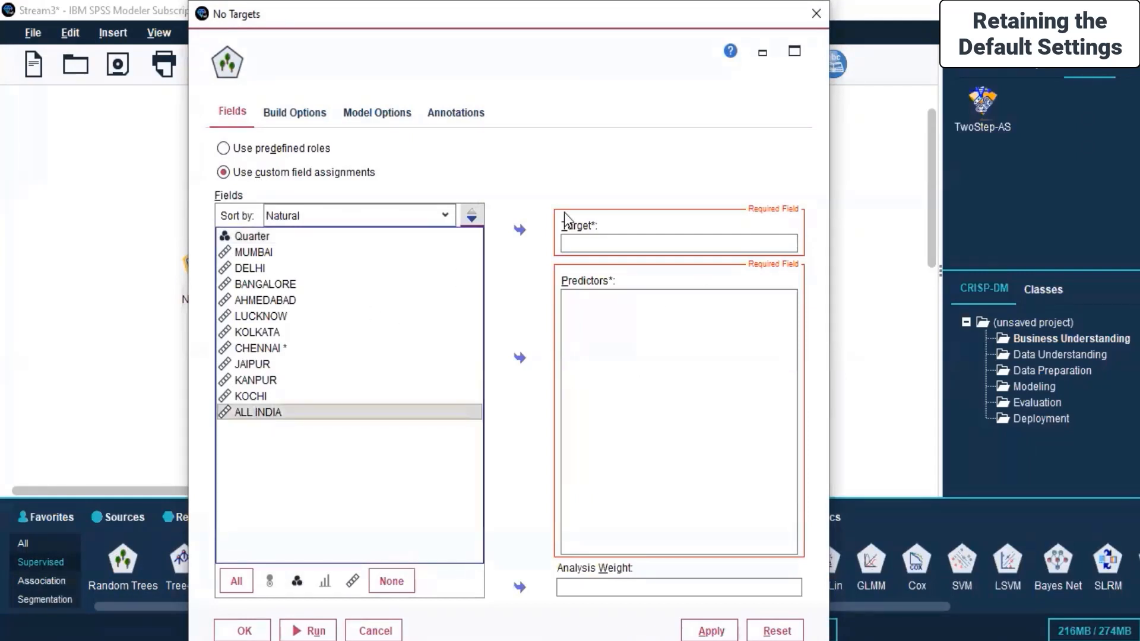
{"action": "left_click", "coordinate": [520, 229]}
{"action": "left_click", "coordinate": [259, 243]}
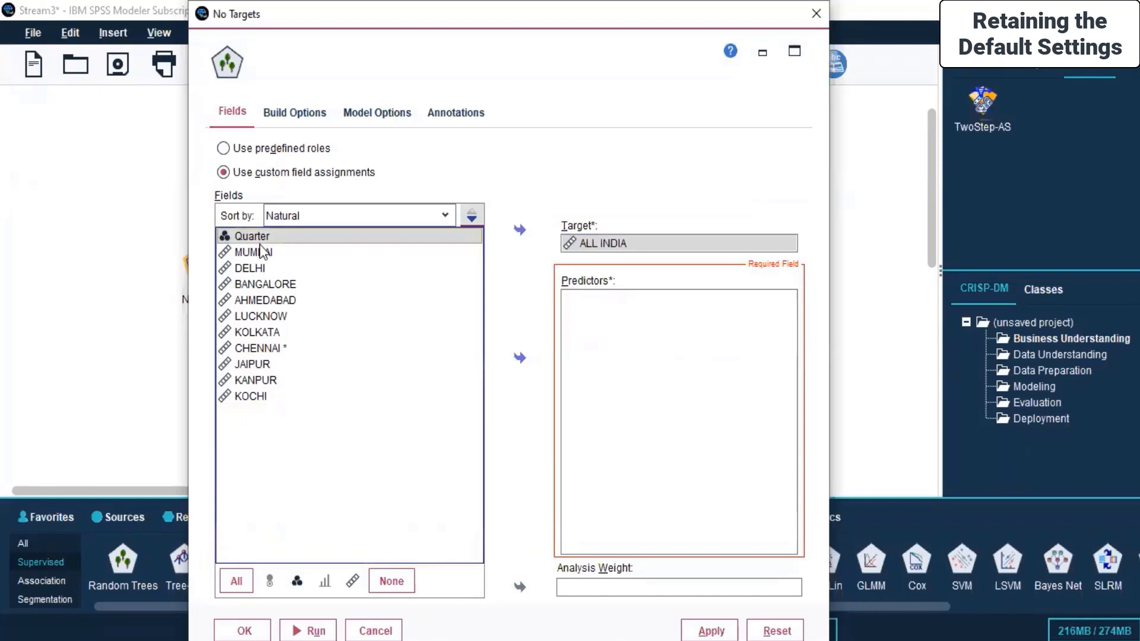
{"action": "left_click", "coordinate": [258, 248]}
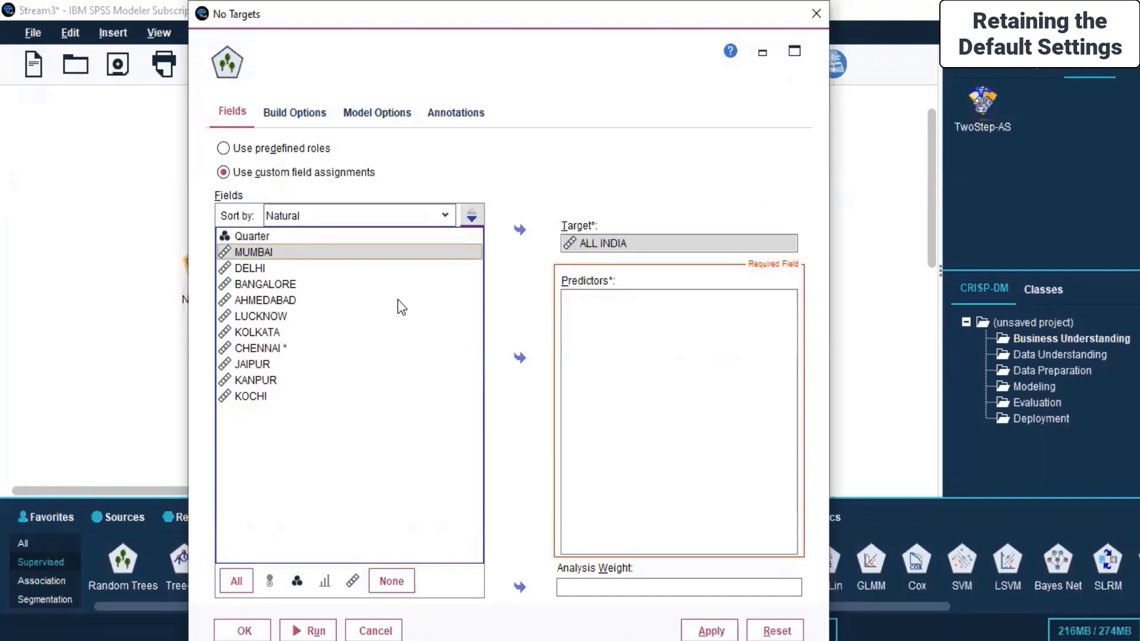
{"action": "left_click", "coordinate": [277, 290]}
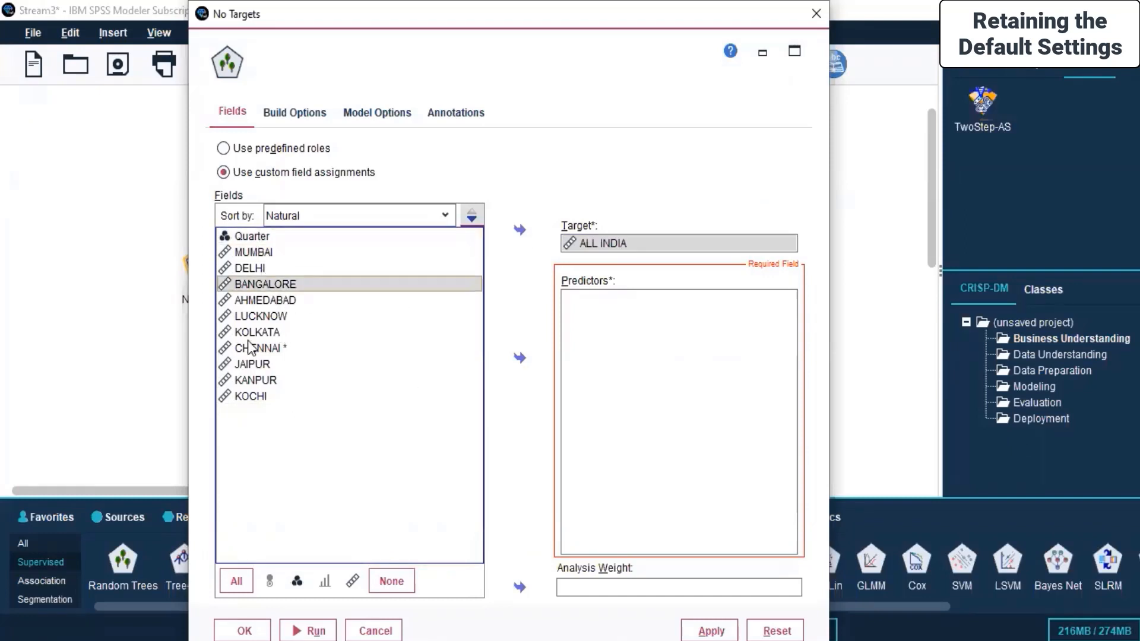
{"action": "left_click", "coordinate": [257, 381], "text": "ctrl"}
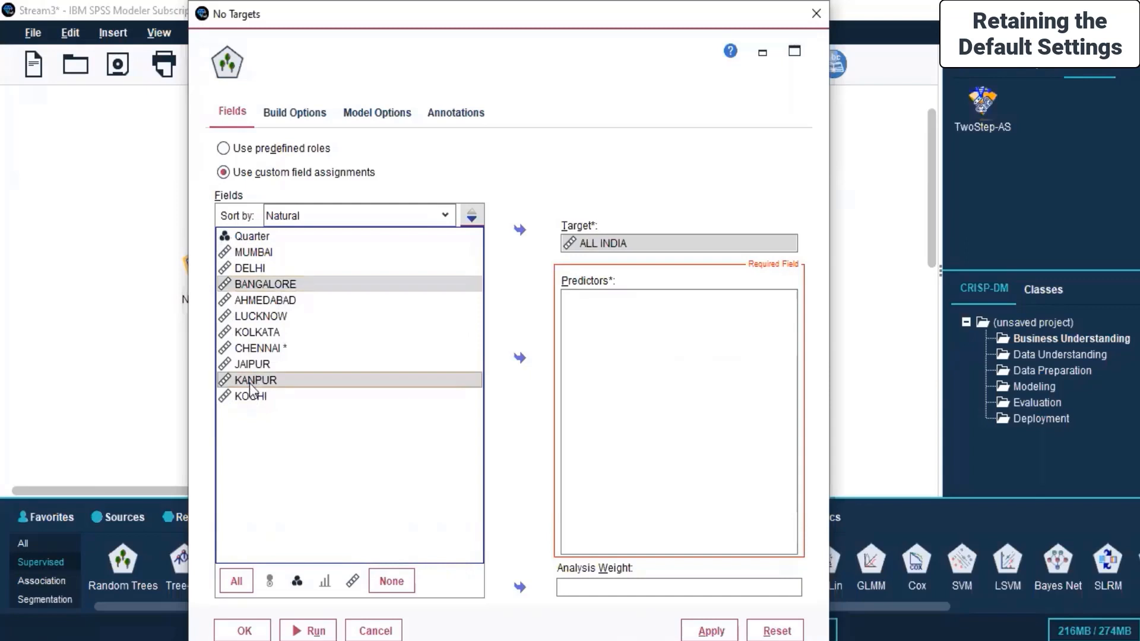
{"action": "left_click", "coordinate": [253, 395], "text": "ctrl"}
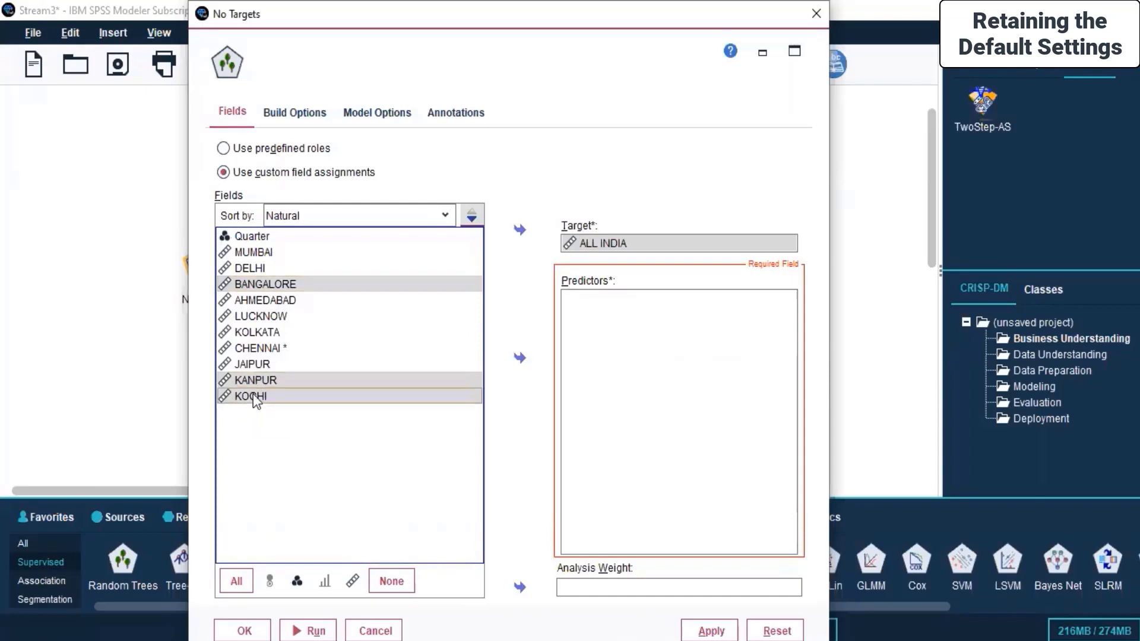
{"action": "left_click", "coordinate": [256, 364], "text": "ctrl"}
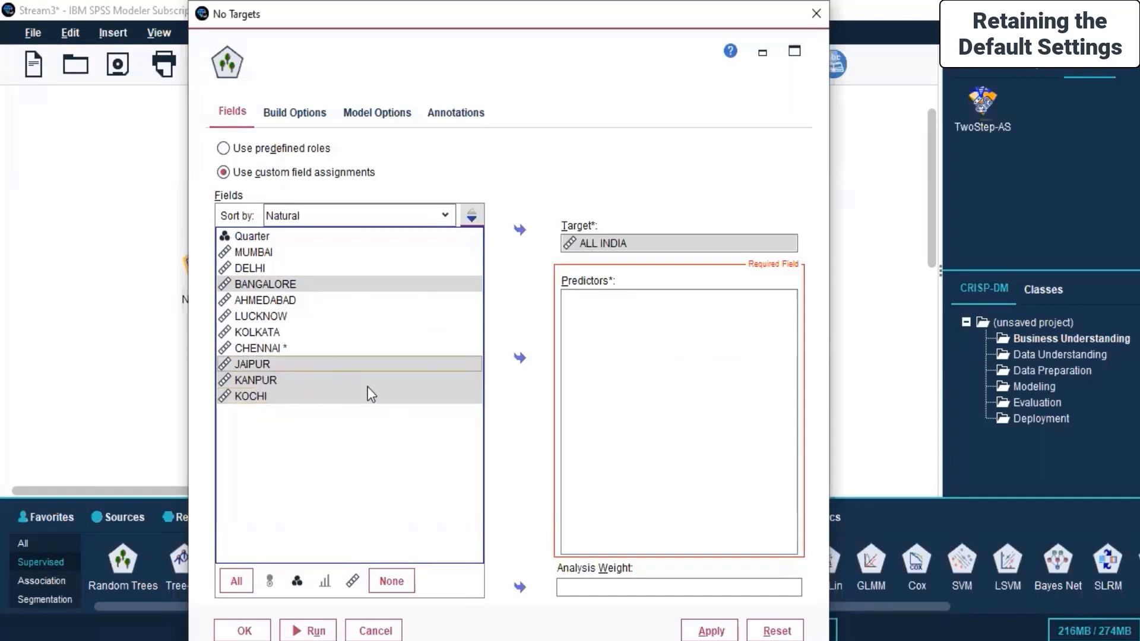
{"action": "left_click", "coordinate": [517, 362]}
Step: Review the Random Trees node's basic build options, model options and annotations, keeping the default settings
{"action": "left_click", "coordinate": [291, 116]}
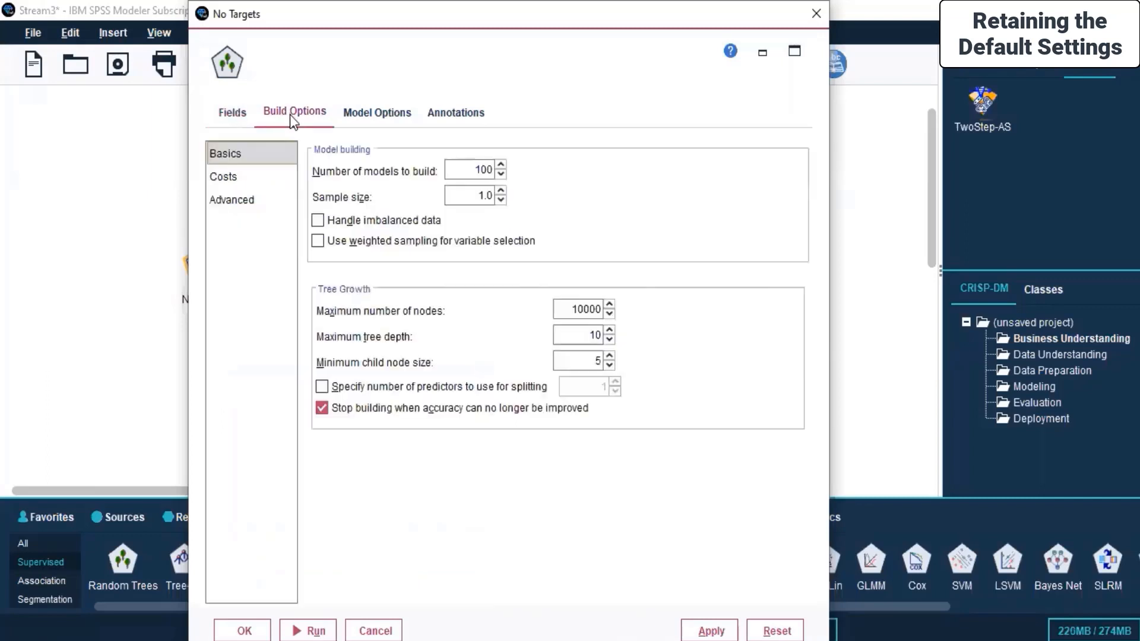
{"action": "left_click", "coordinate": [376, 114]}
{"action": "left_click", "coordinate": [457, 113]}
{"action": "left_click", "coordinate": [377, 113]}
{"action": "left_click", "coordinate": [457, 112]}
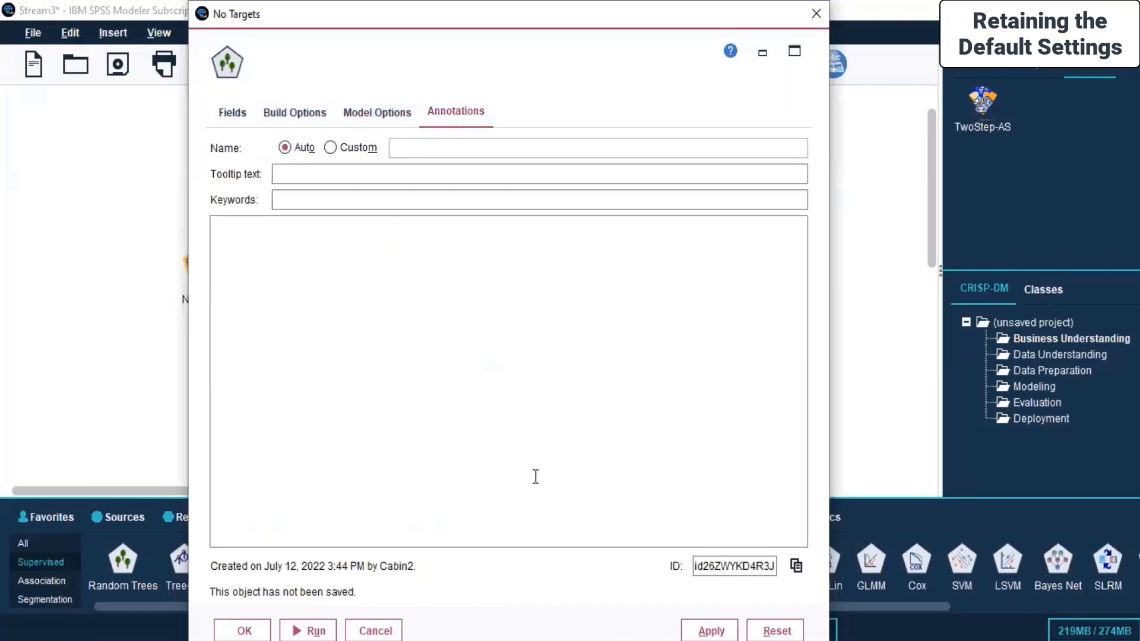
Step: Accept the field assignments of the Random Trees node and run it to generate the model
{"action": "left_click", "coordinate": [229, 116]}
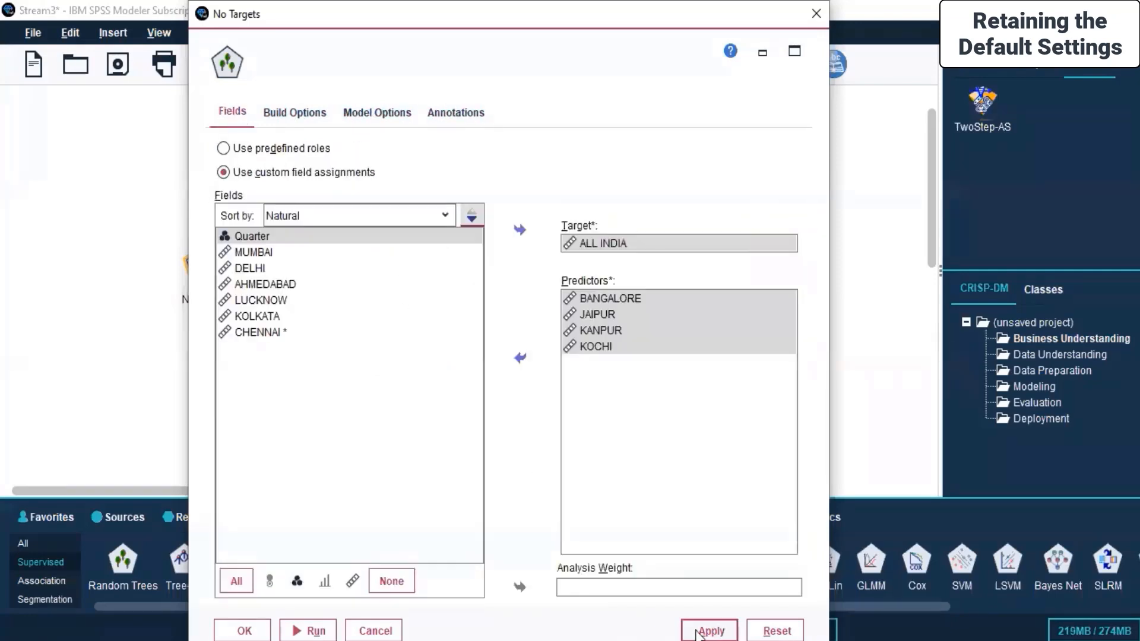
{"action": "left_click", "coordinate": [240, 629]}
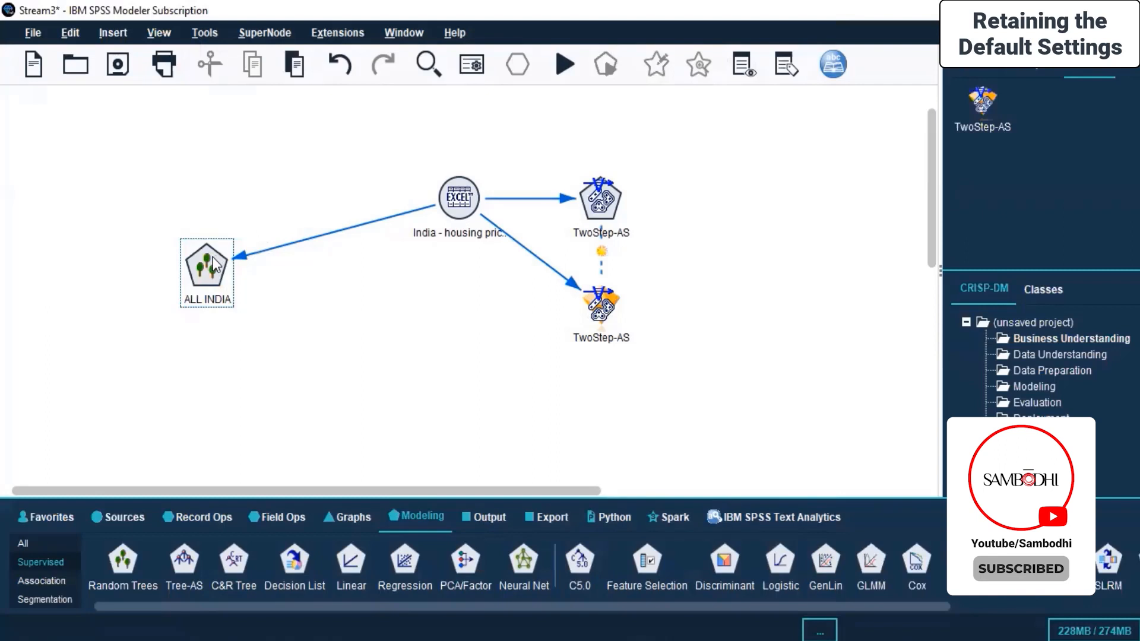
{"action": "right_click", "coordinate": [213, 258]}
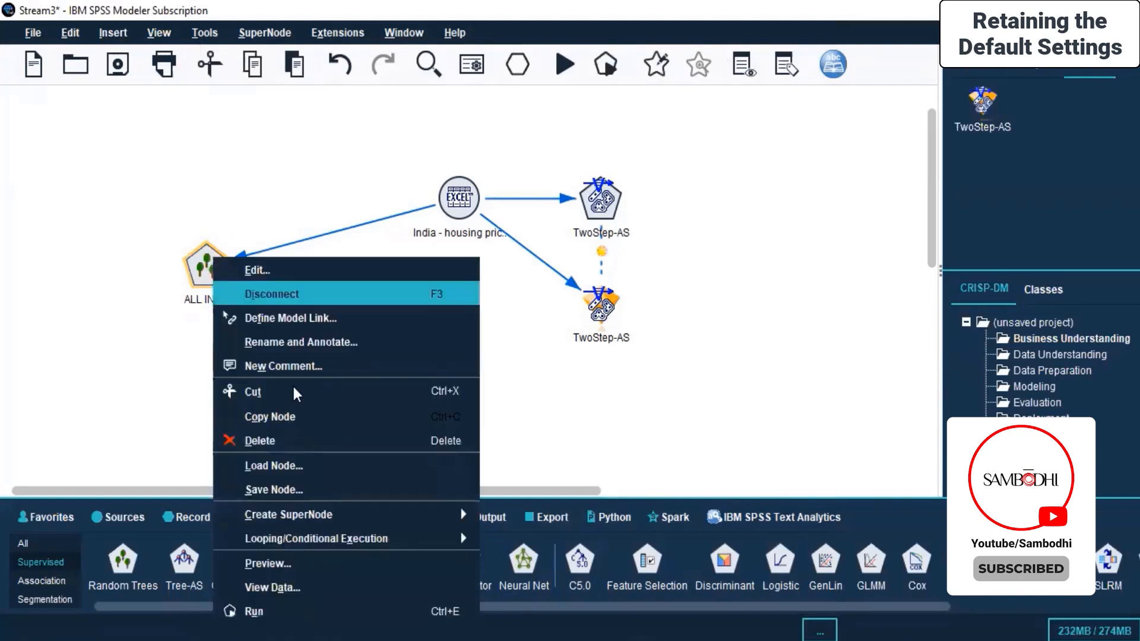
{"action": "left_click", "coordinate": [344, 613]}
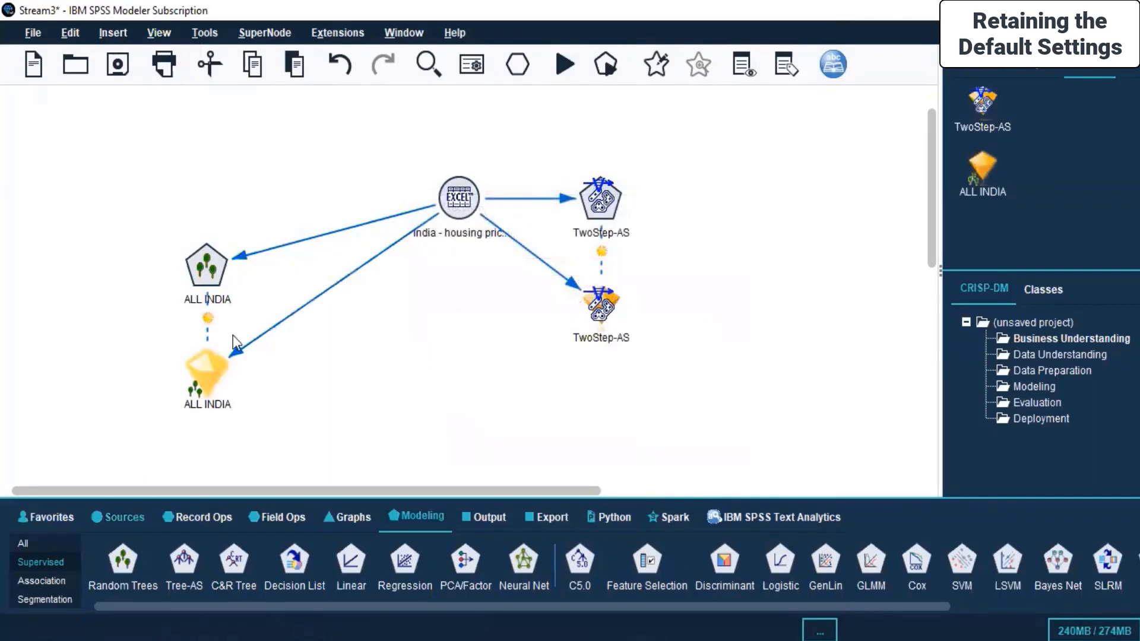
Step: Move the generated ALL INDIA model nugget below and right of its modeling node, and open its results
{"action": "left_click_drag", "start_coordinate": [212, 363], "coordinate": [275, 413]}
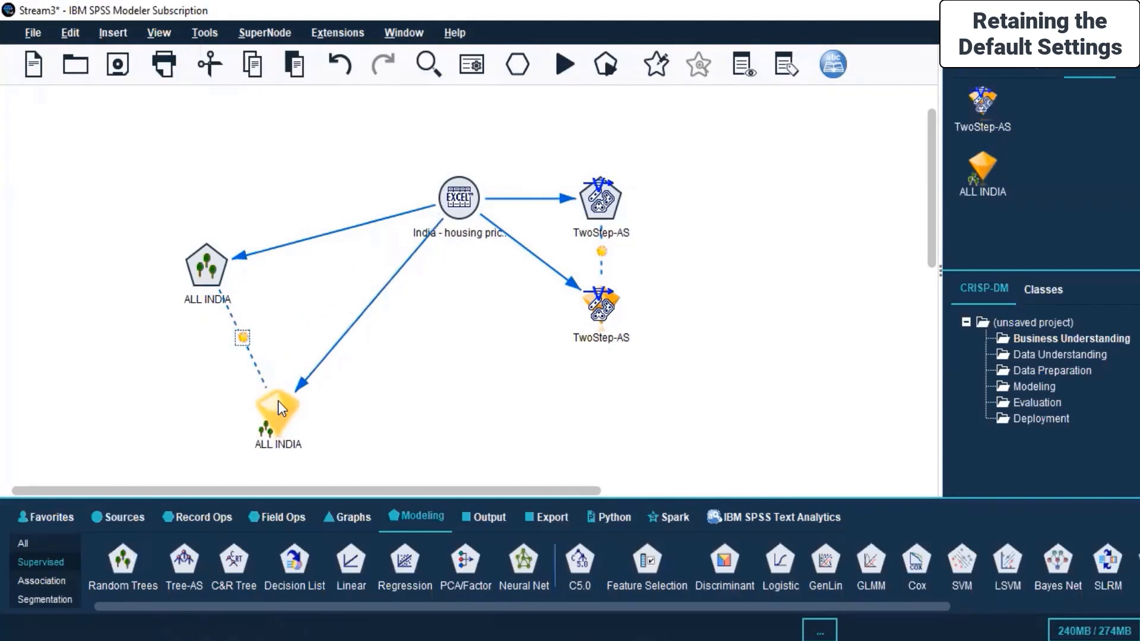
{"action": "right_click", "coordinate": [278, 402]}
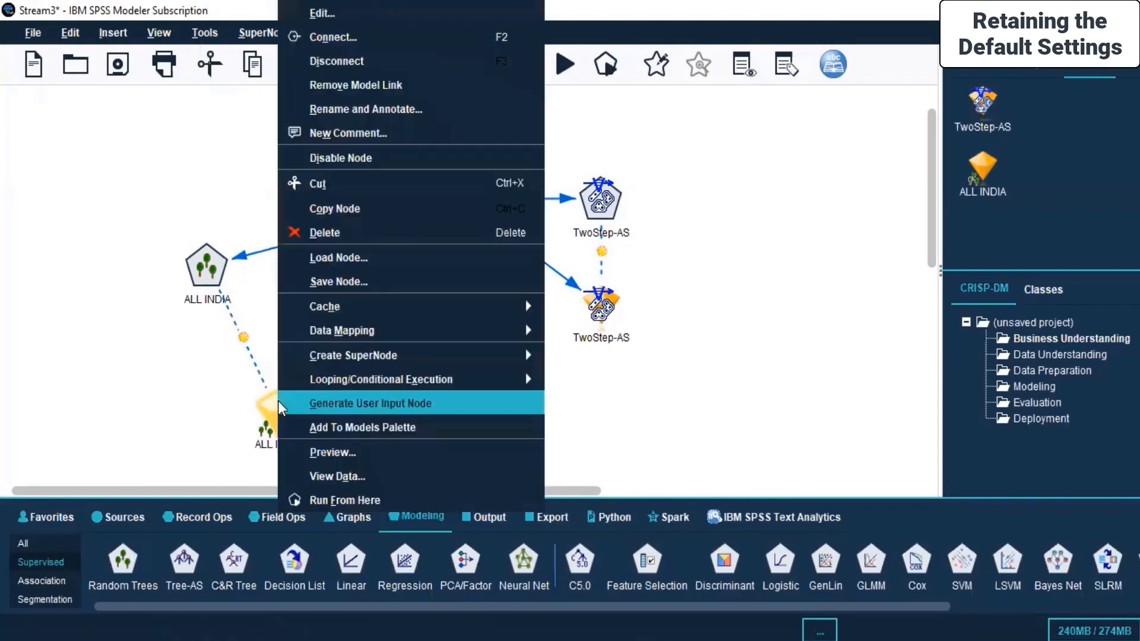
{"action": "left_click", "coordinate": [358, 17]}
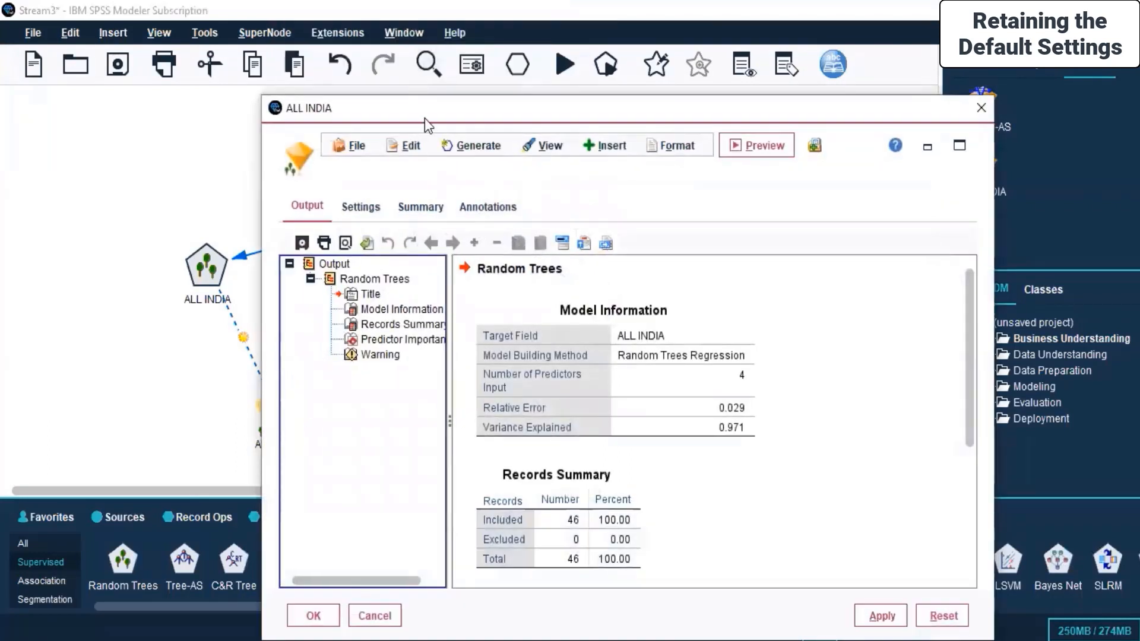
{"action": "left_click_drag", "start_coordinate": [415, 106], "coordinate": [352, 71]}
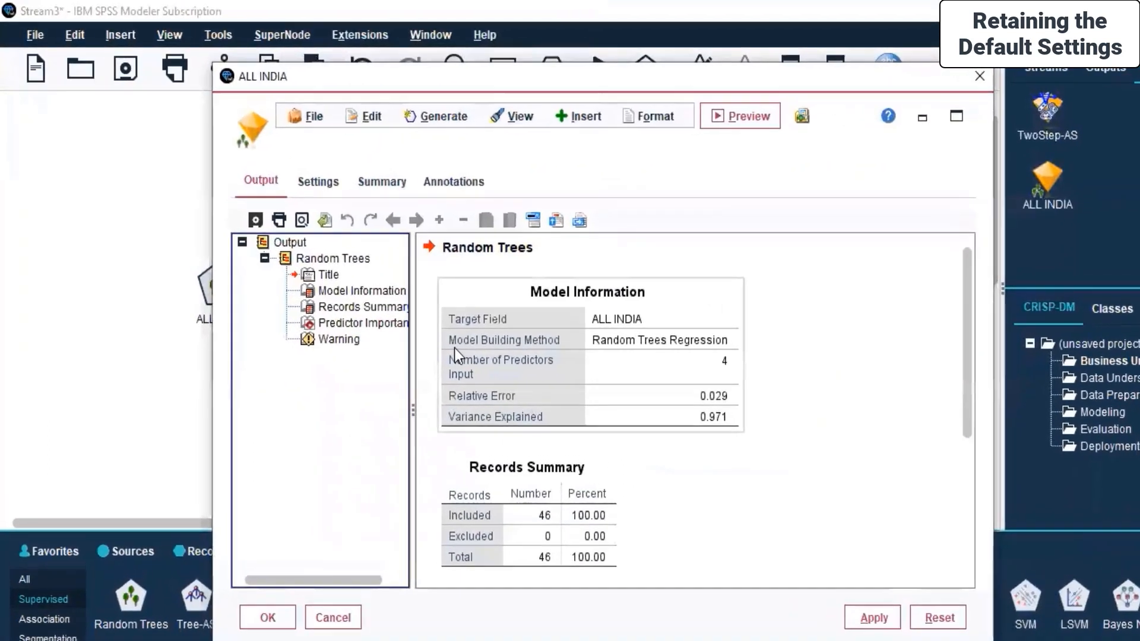
Step: Review the ALL INDIA model's scoring settings, summary and annotations, and return to its output
{"action": "left_click", "coordinate": [301, 188]}
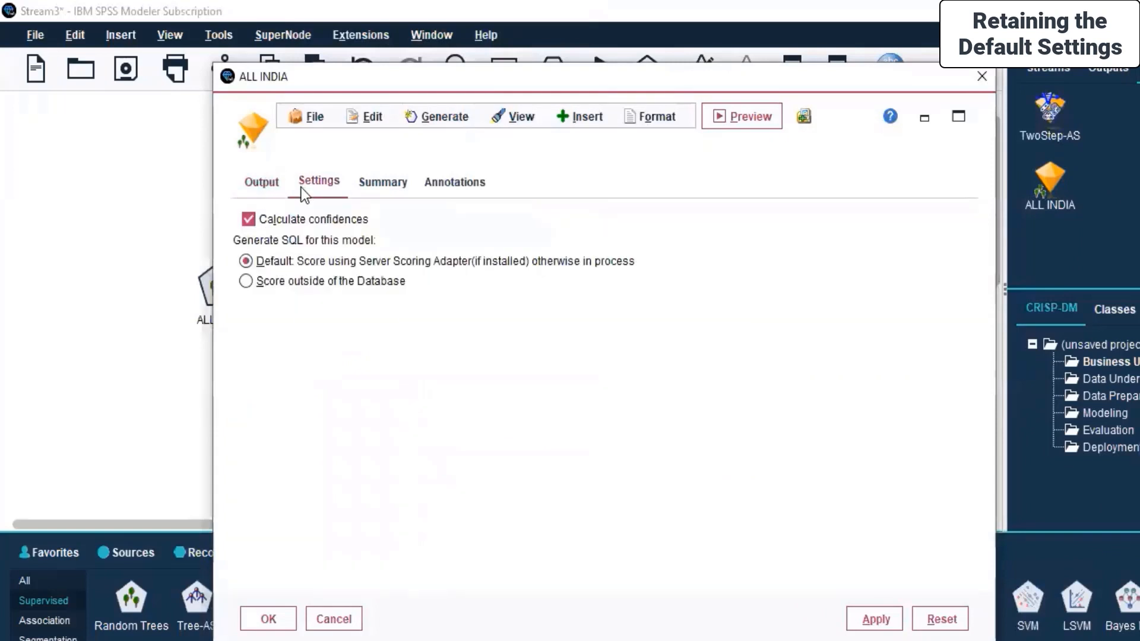
{"action": "left_click", "coordinate": [383, 181]}
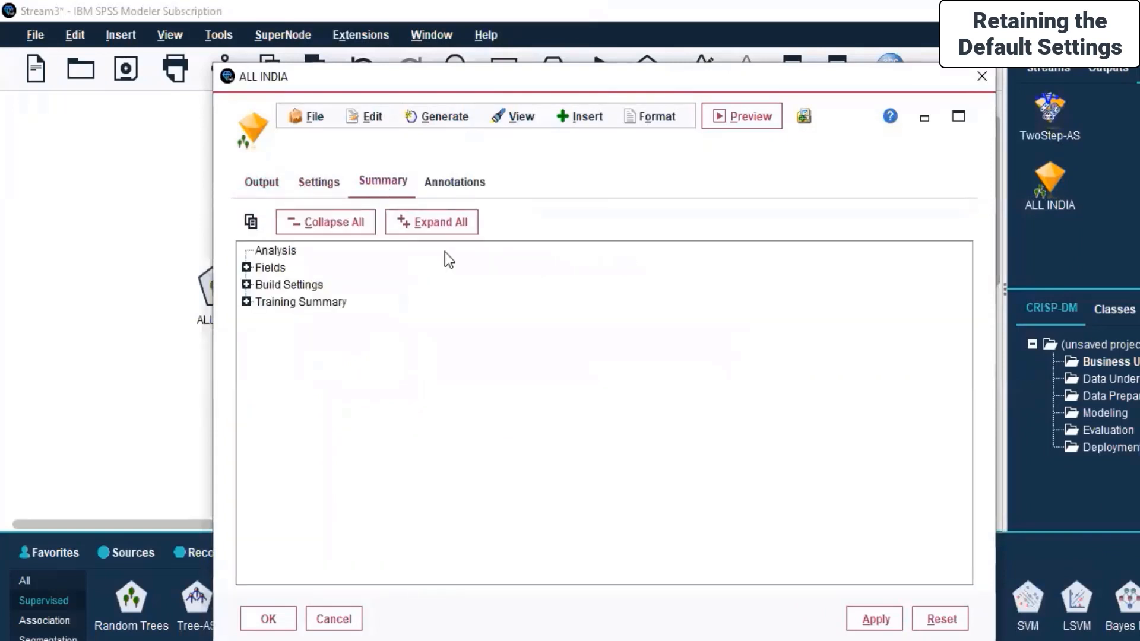
{"action": "left_click", "coordinate": [446, 186]}
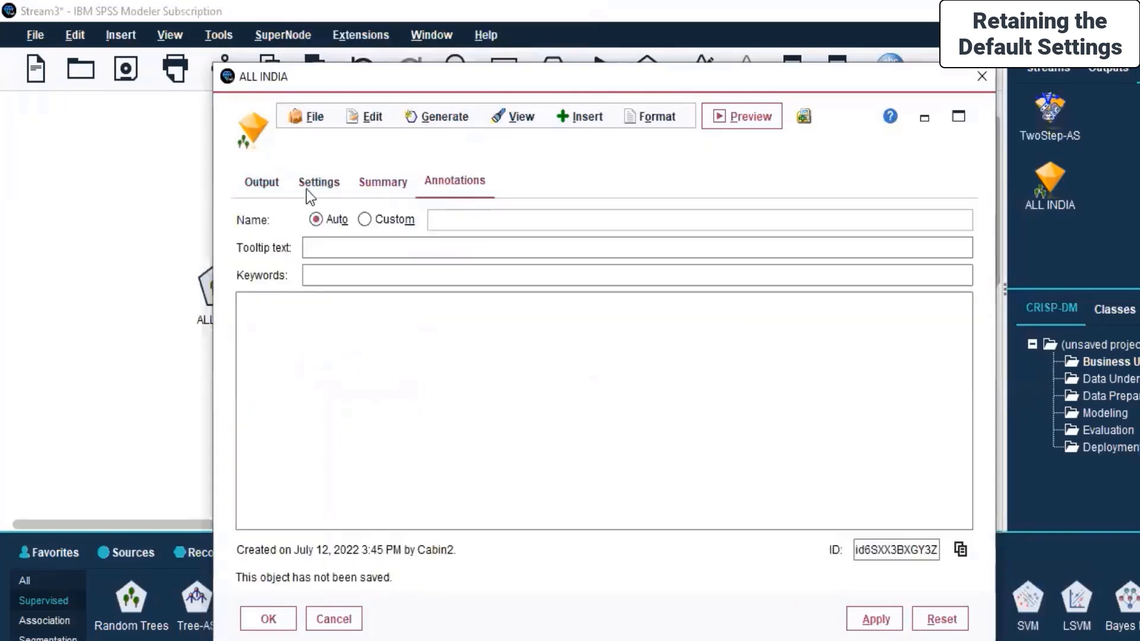
{"action": "left_click", "coordinate": [257, 189]}
{"action": "left_click", "coordinate": [300, 118]}
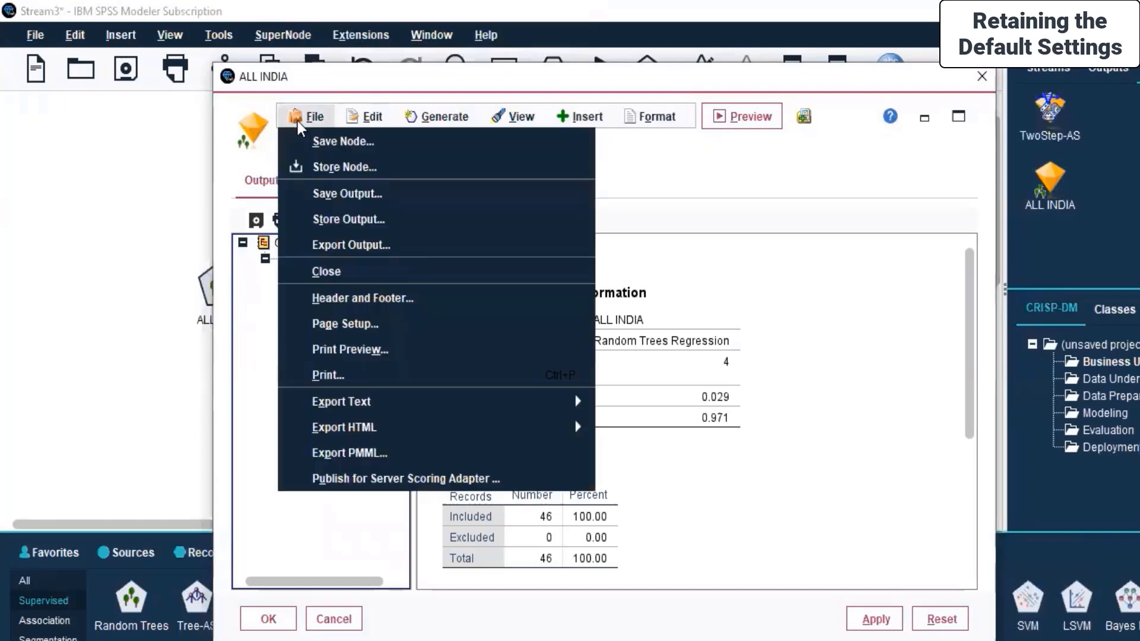
{"action": "mouse_move", "coordinate": [479, 428]}
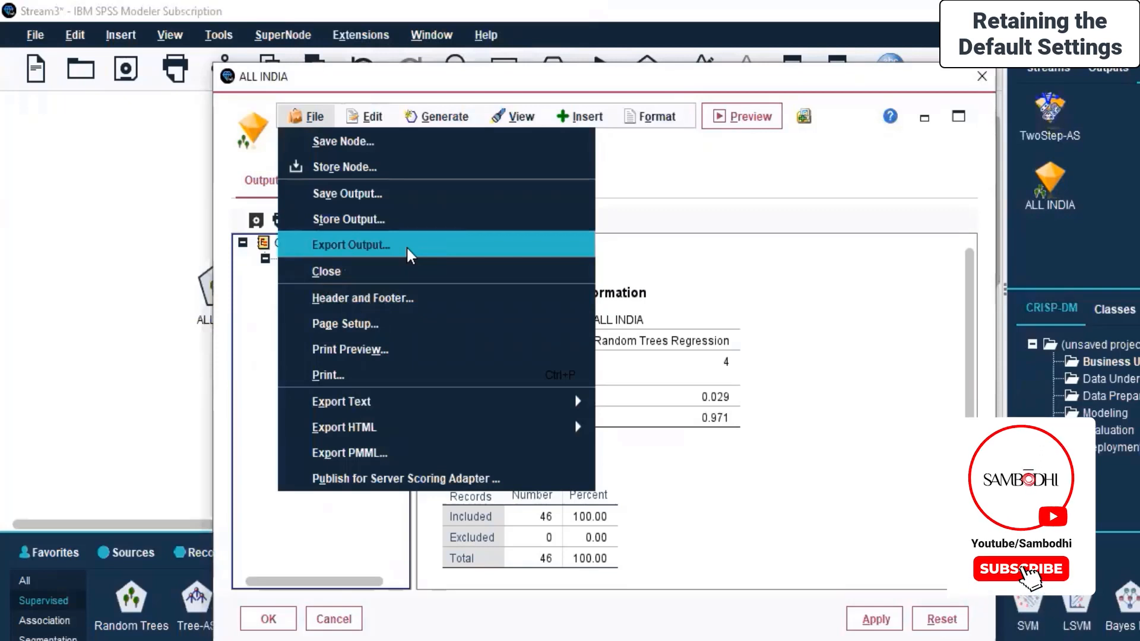
{"action": "mouse_move", "coordinate": [484, 404]}
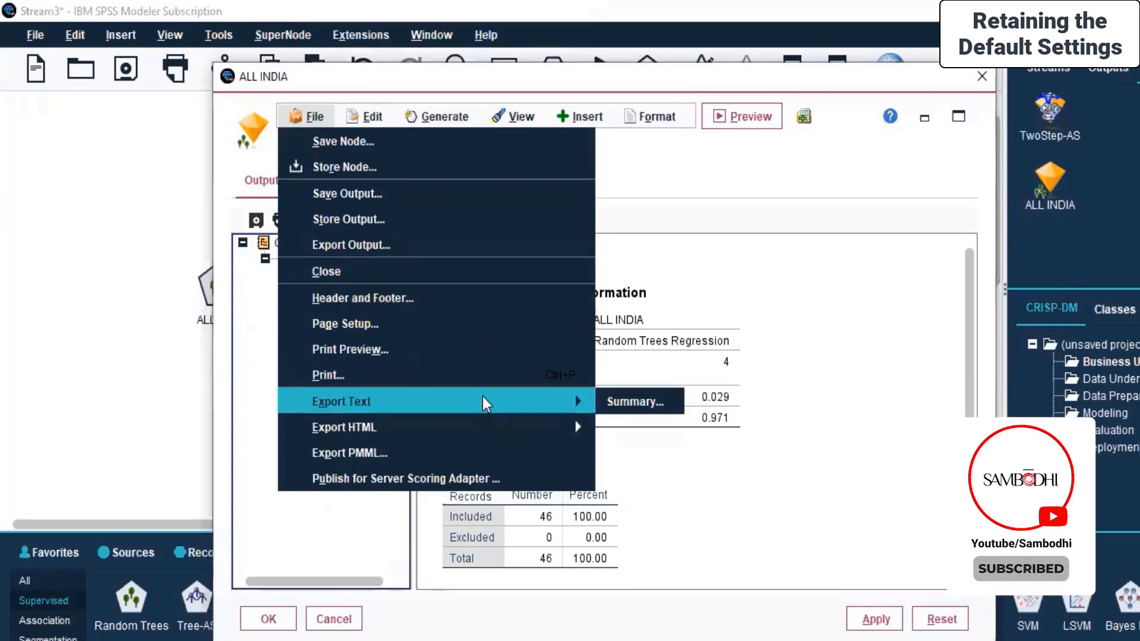
{"action": "mouse_move", "coordinate": [381, 427]}
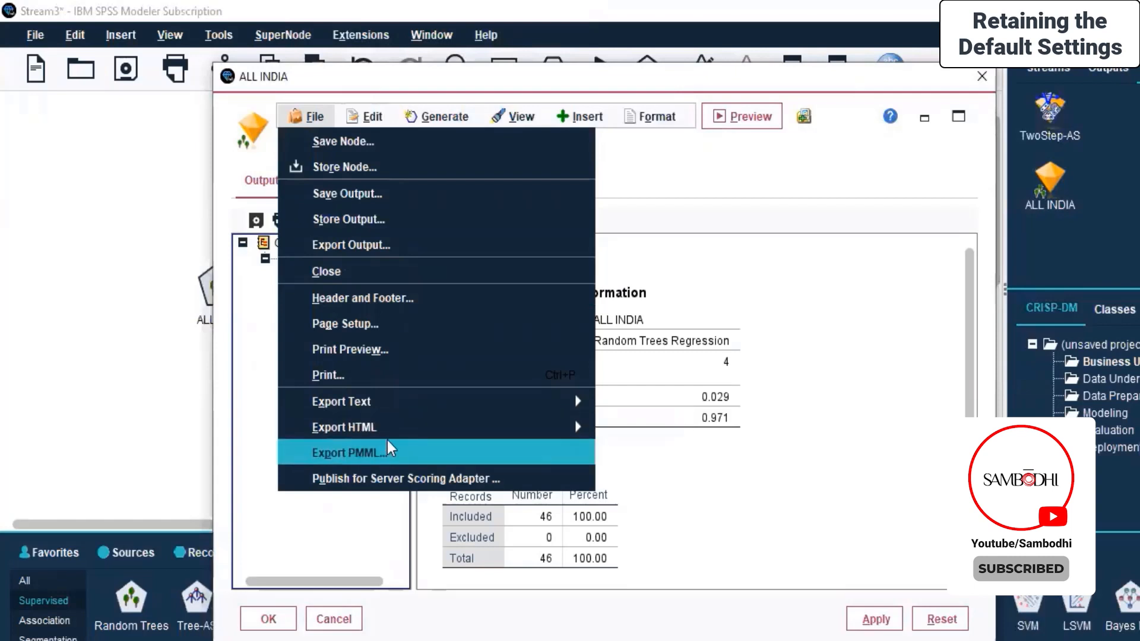
Step: Open the Random Trees title's content in the text output editor, maximize it and look through its available commands
{"action": "mouse_move", "coordinate": [371, 116]}
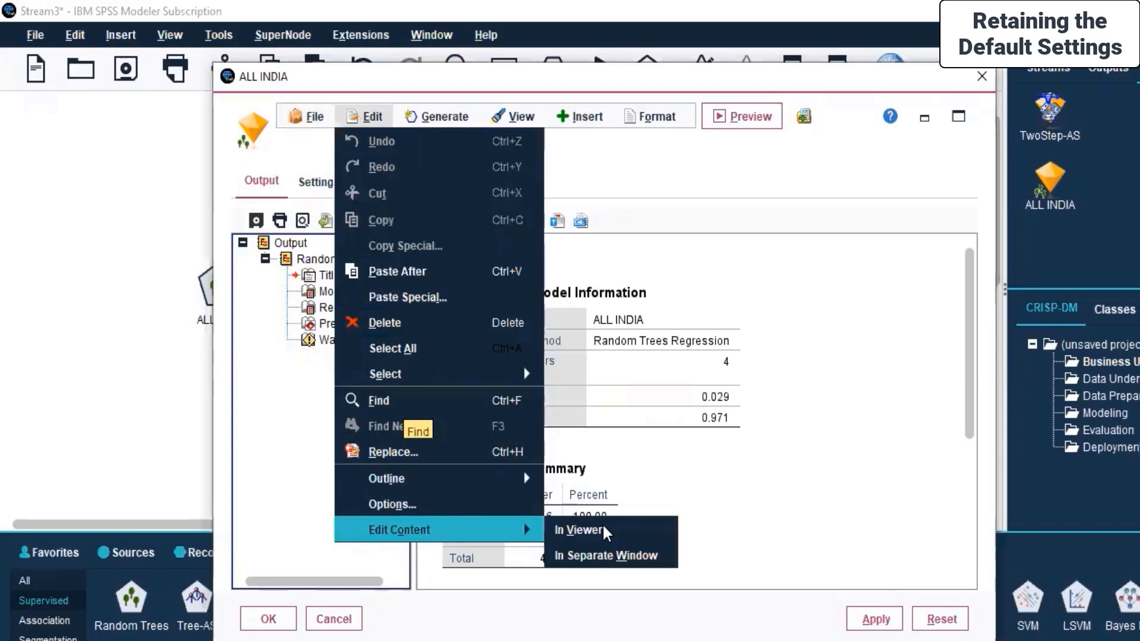
{"action": "mouse_move", "coordinate": [455, 533]}
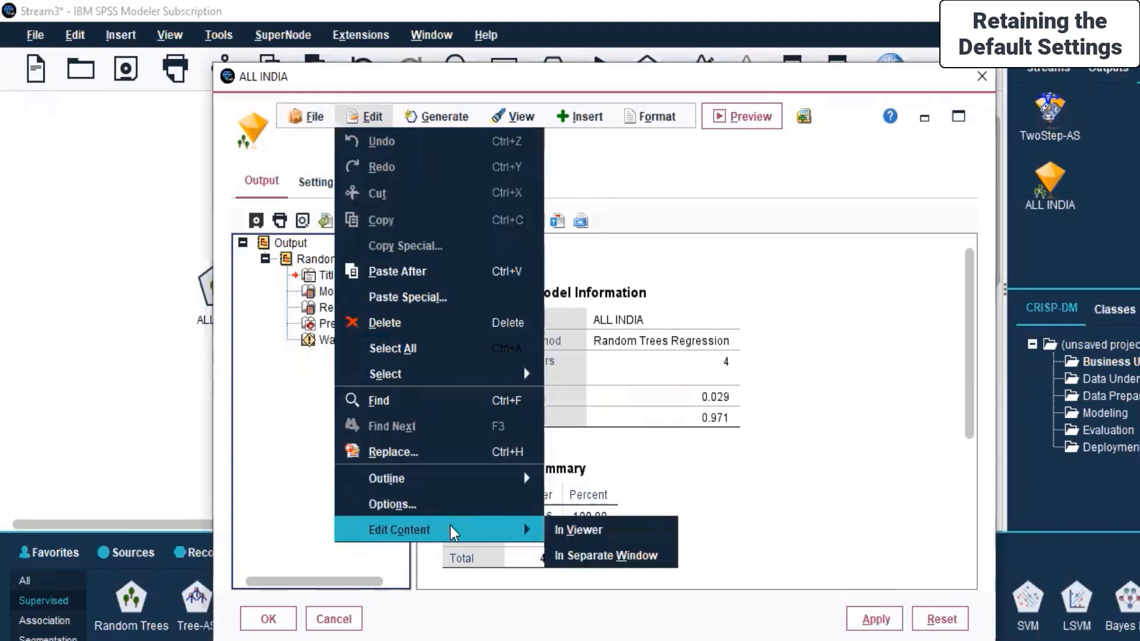
{"action": "left_click", "coordinate": [625, 525]}
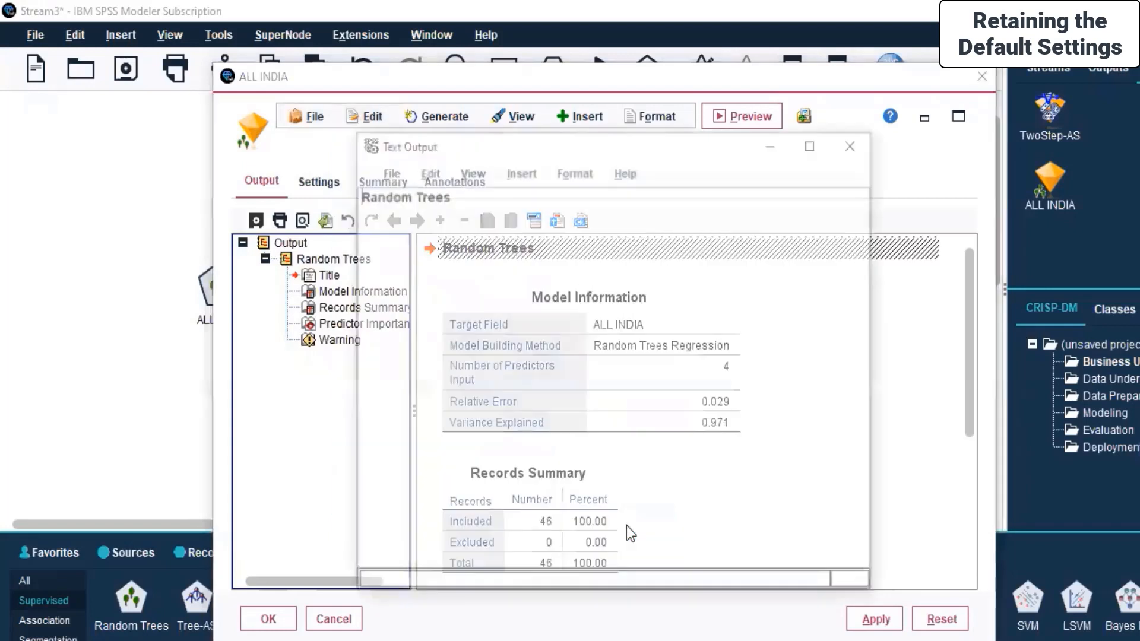
{"action": "left_click", "coordinate": [813, 141]}
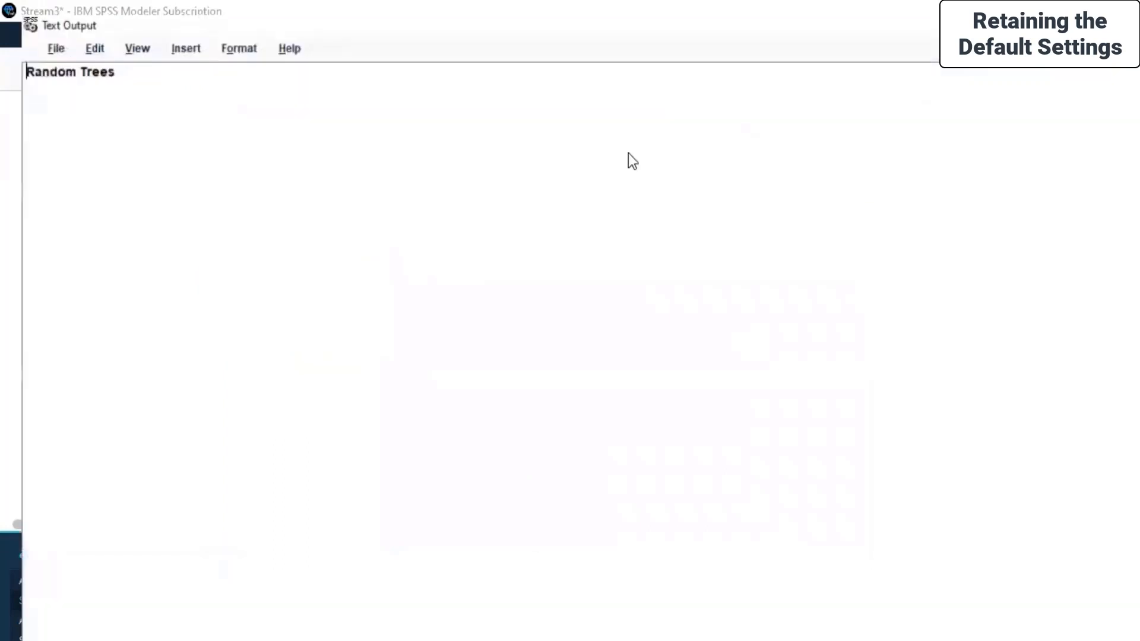
{"action": "left_click", "coordinate": [36, 34]}
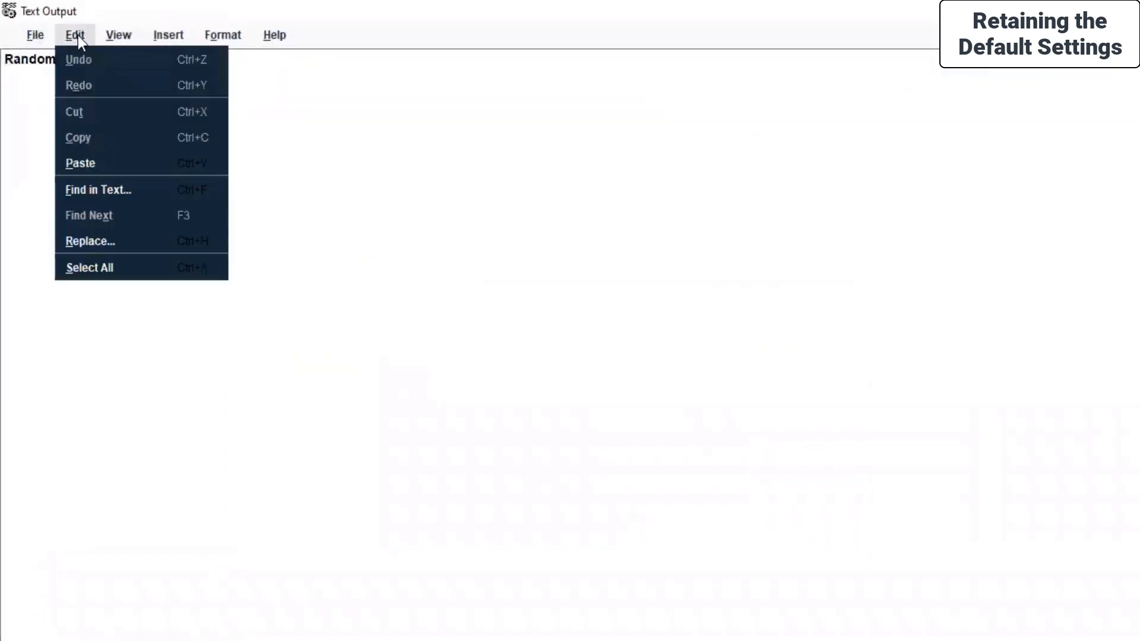
{"action": "mouse_move", "coordinate": [223, 34]}
{"action": "mouse_move", "coordinate": [274, 35]}
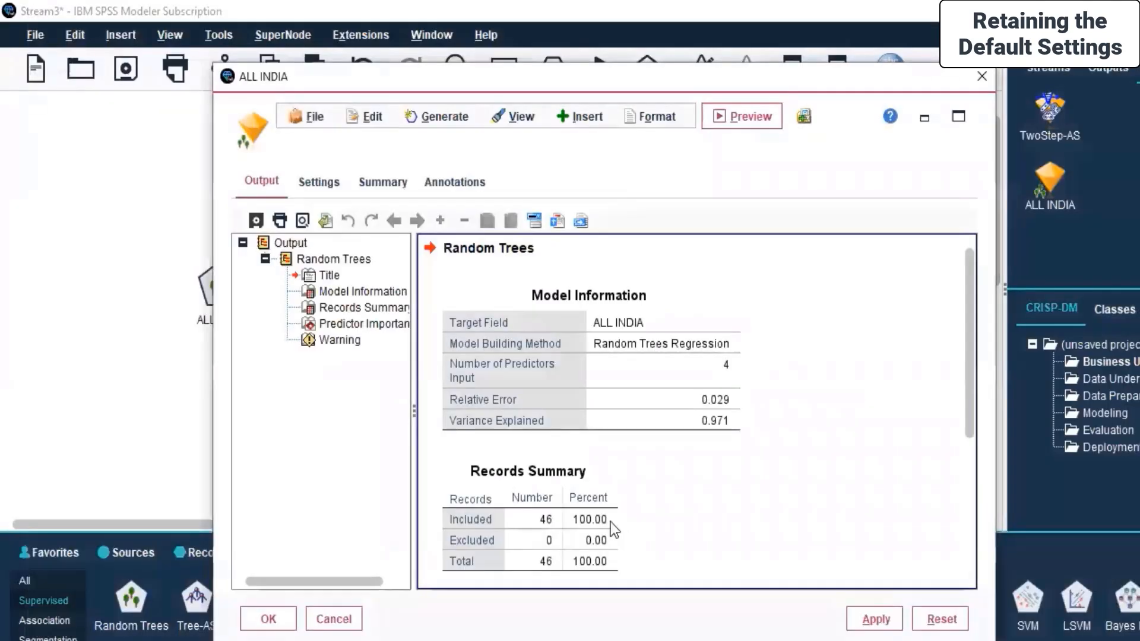
Step: Look over the model's scoring settings and its generate and insert commands, and preview the node's output records
{"action": "left_click", "coordinate": [334, 181]}
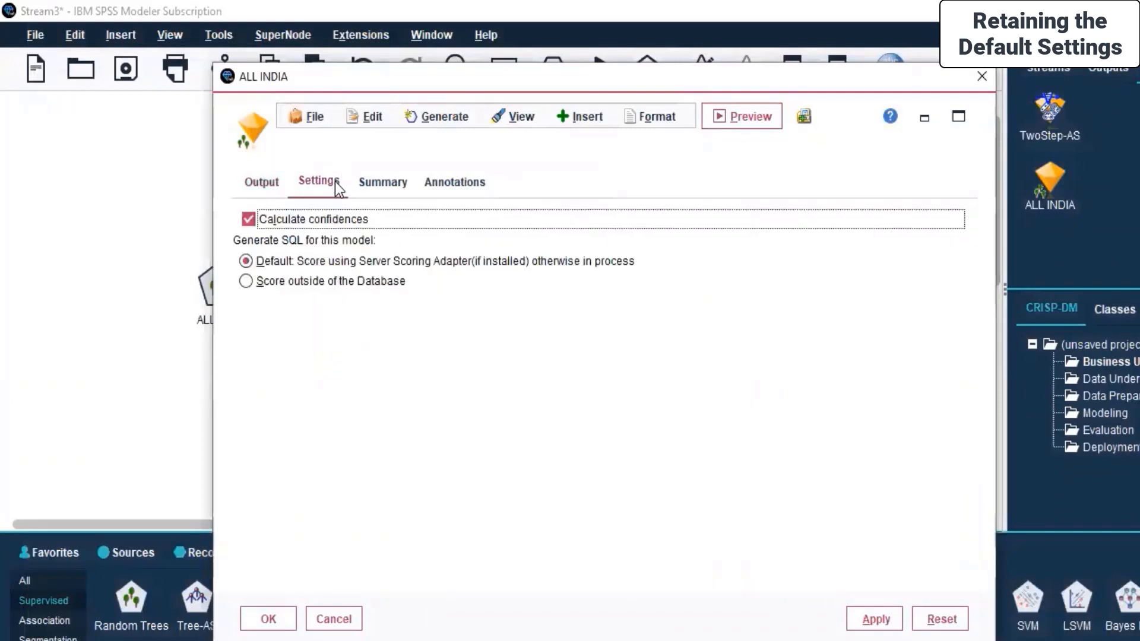
{"action": "left_click", "coordinate": [433, 116]}
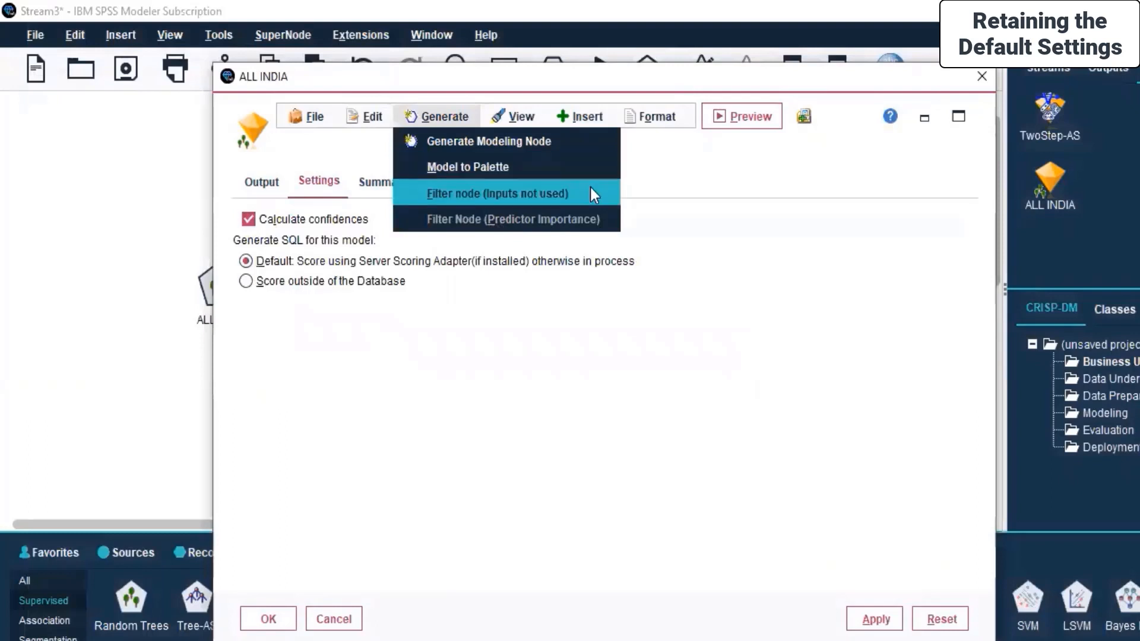
{"action": "mouse_move", "coordinate": [585, 117]}
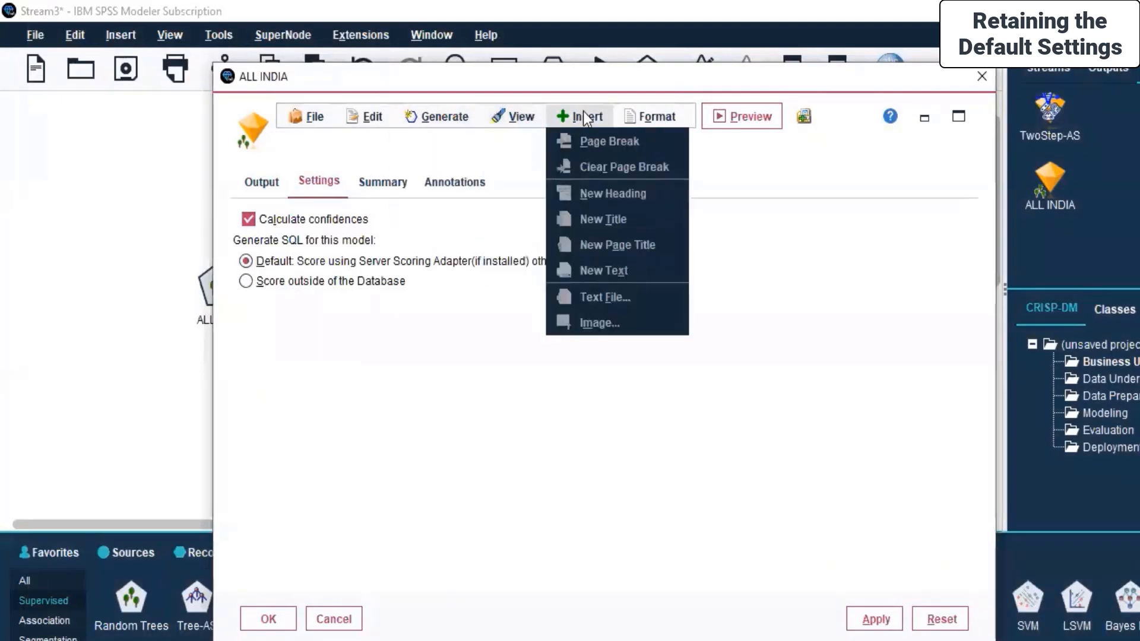
{"action": "left_click", "coordinate": [738, 123]}
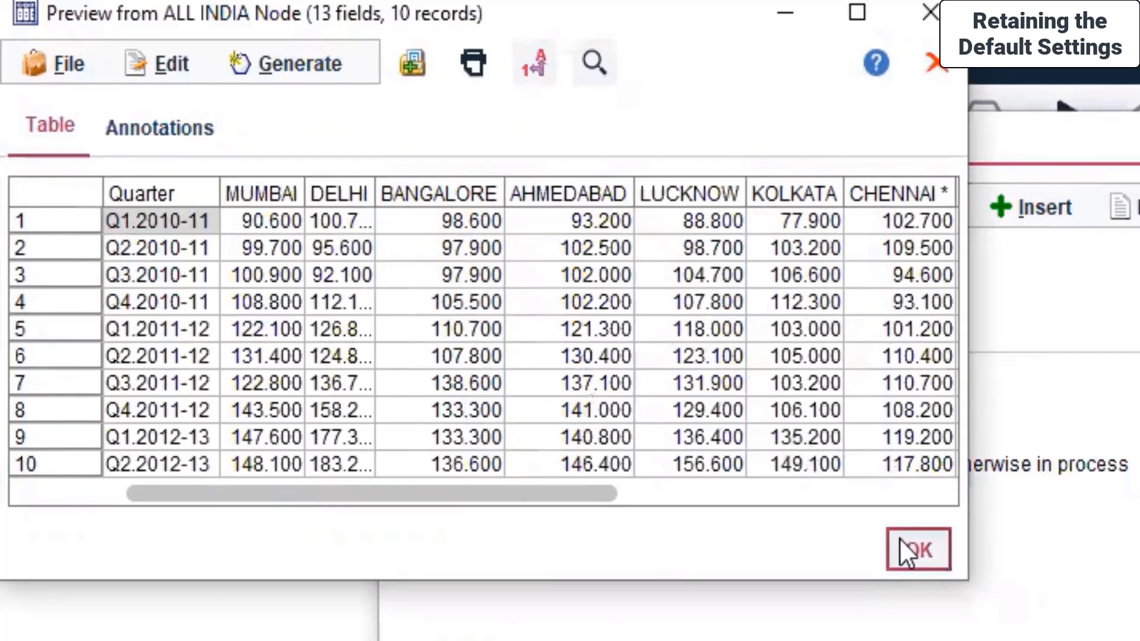
{"action": "left_click", "coordinate": [915, 549]}
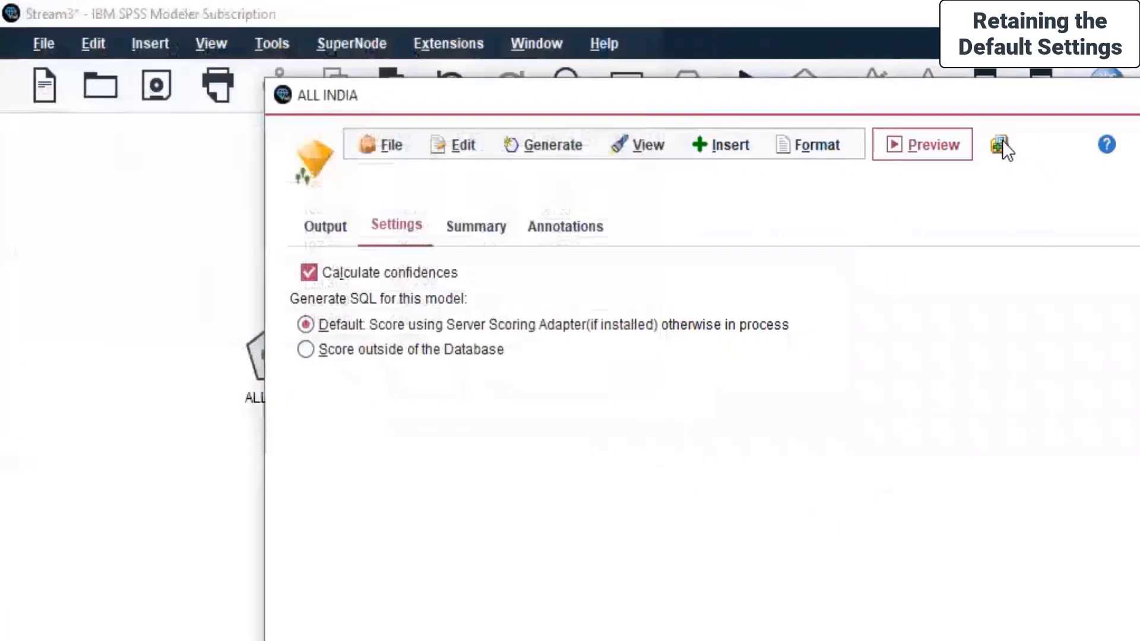
Step: Return to the ALL INDIA model's output and look over its contents outline and result tables
{"action": "left_click", "coordinate": [248, 183]}
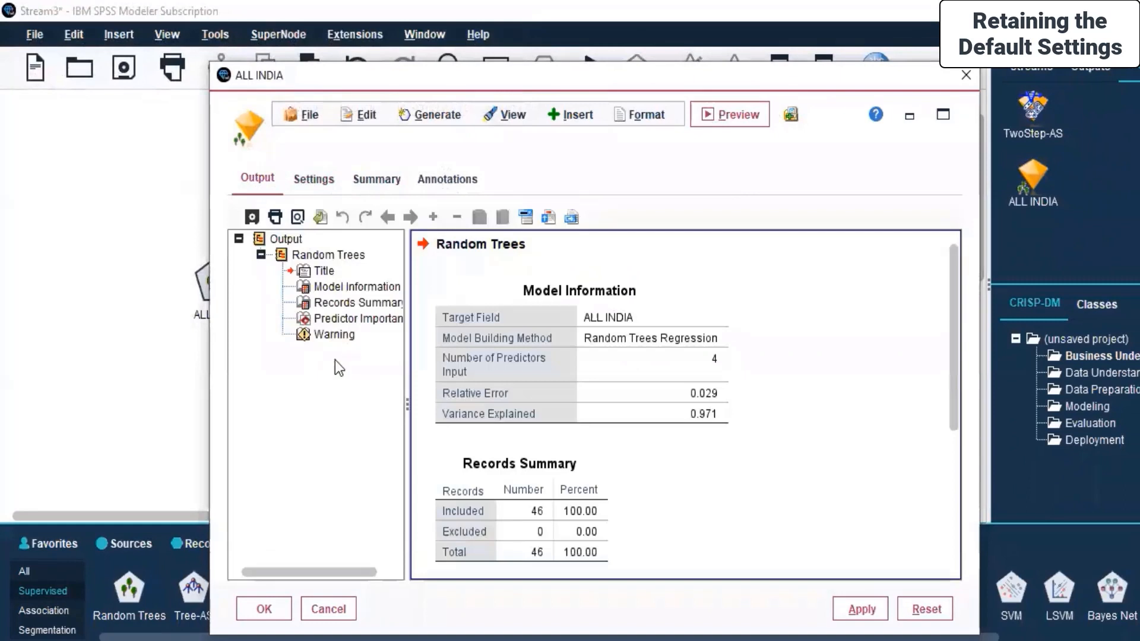
{"action": "scroll", "coordinate": [323, 423], "scroll_direction": "right", "scroll_amount": 1}
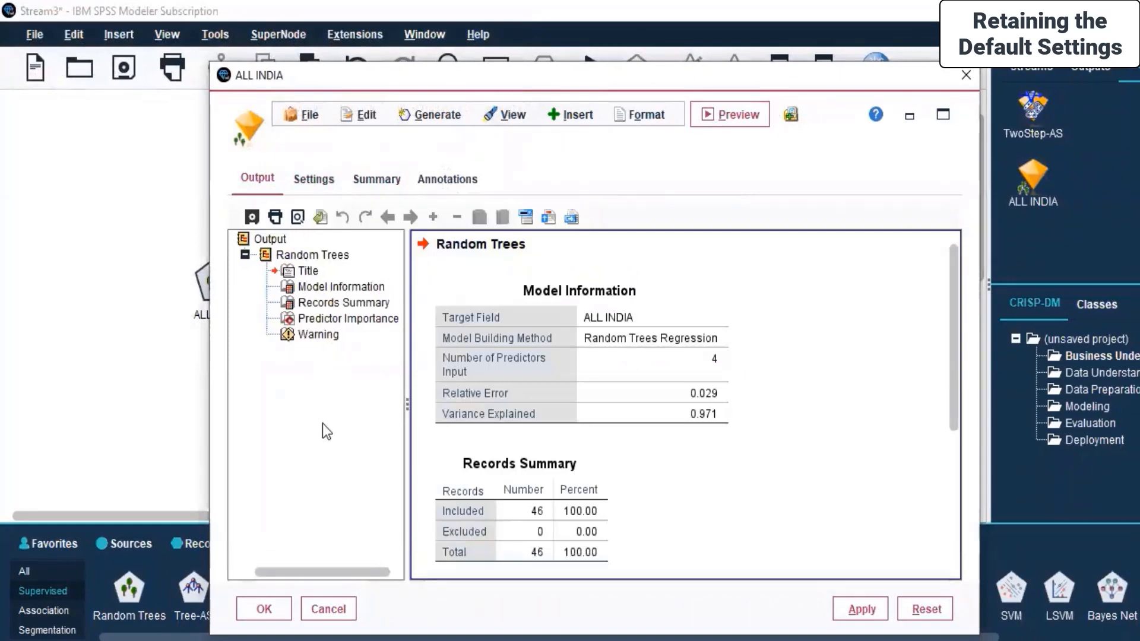
{"action": "scroll", "coordinate": [323, 423], "scroll_direction": "left", "scroll_amount": 1}
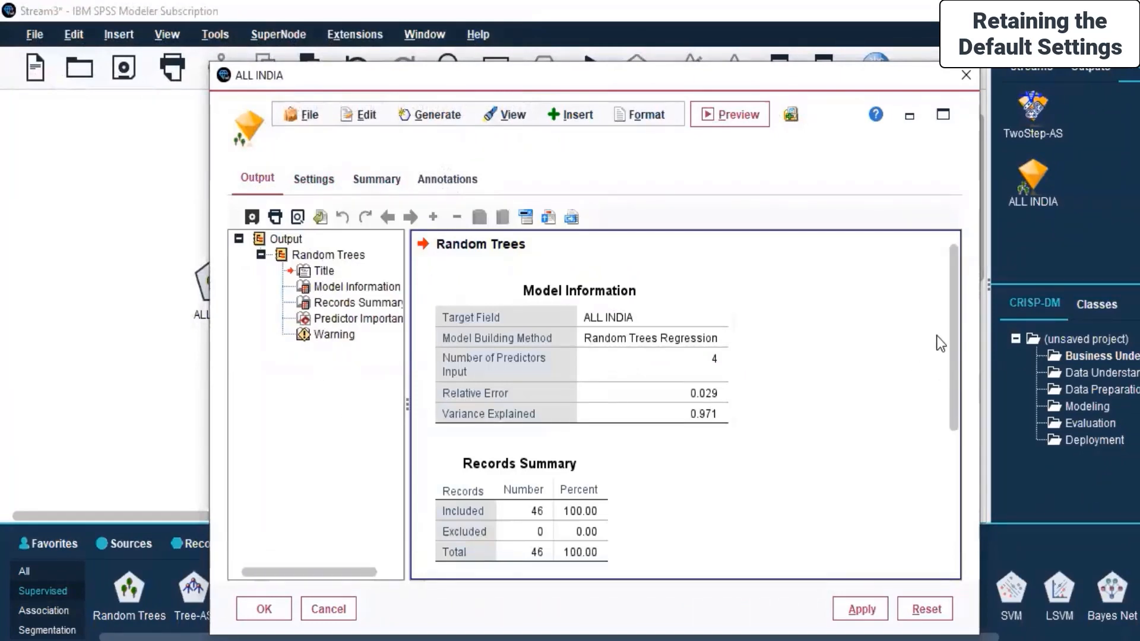
{"action": "left_click_drag", "start_coordinate": [951, 342], "coordinate": [938, 284]}
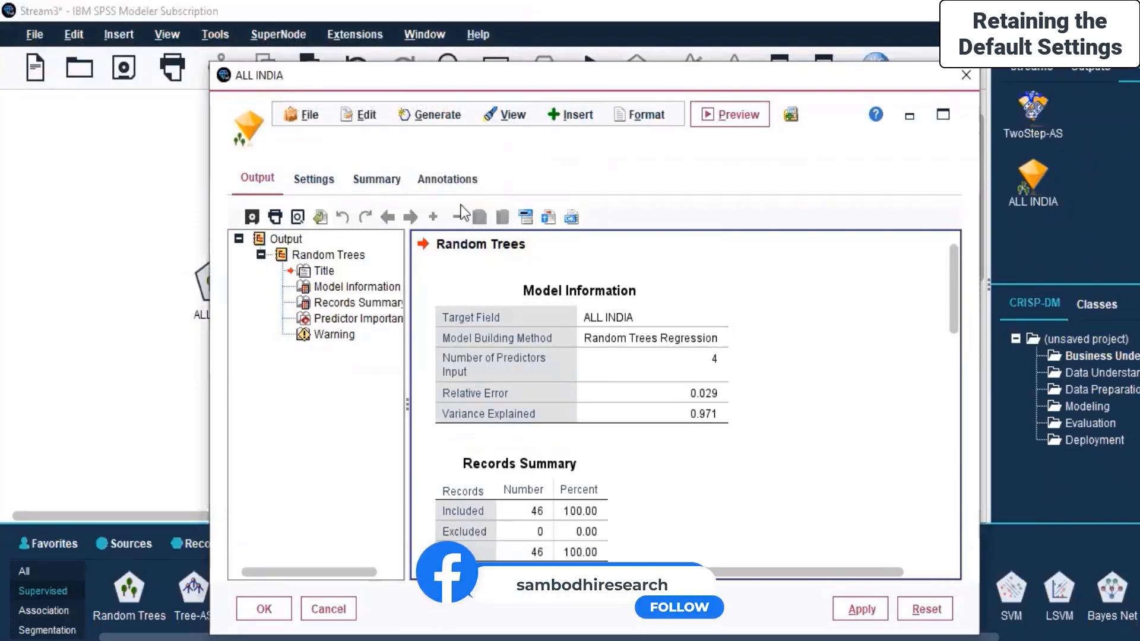
Step: Export the ALL INDIA model summary as a text file named ALL INDIA in the Day 7 folder
{"action": "left_click", "coordinate": [298, 116]}
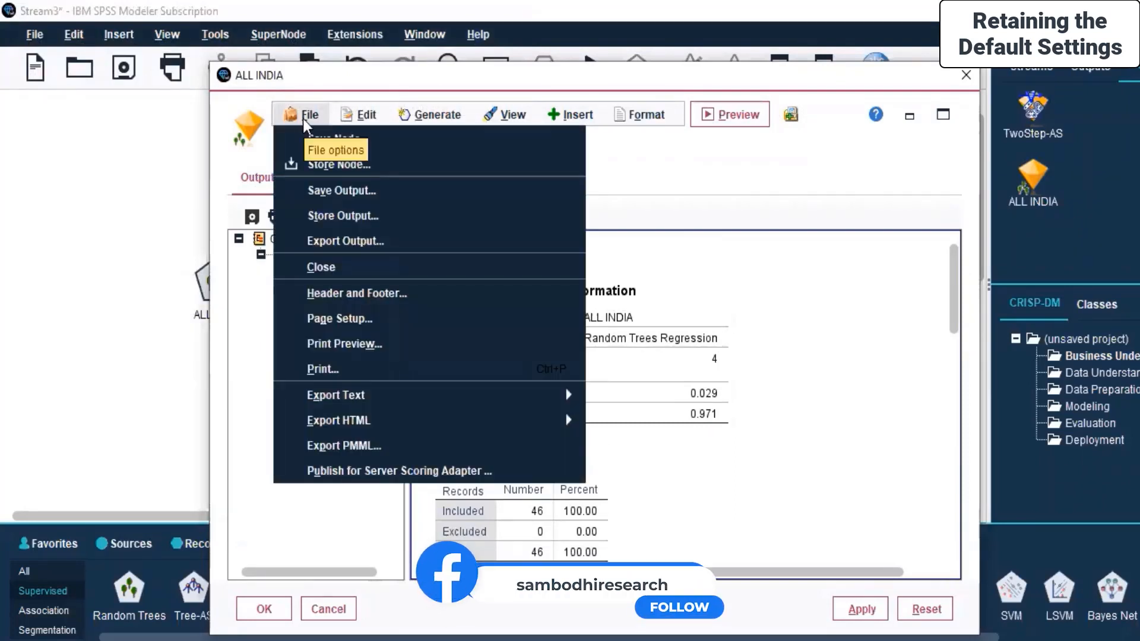
{"action": "mouse_move", "coordinate": [574, 397]}
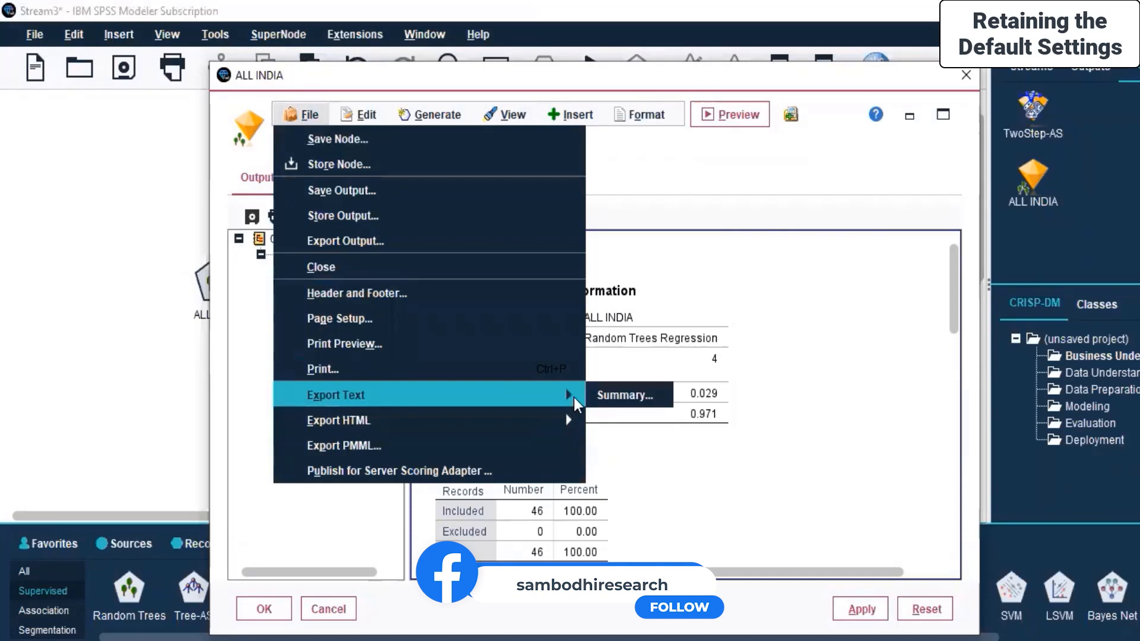
{"action": "left_click", "coordinate": [625, 395]}
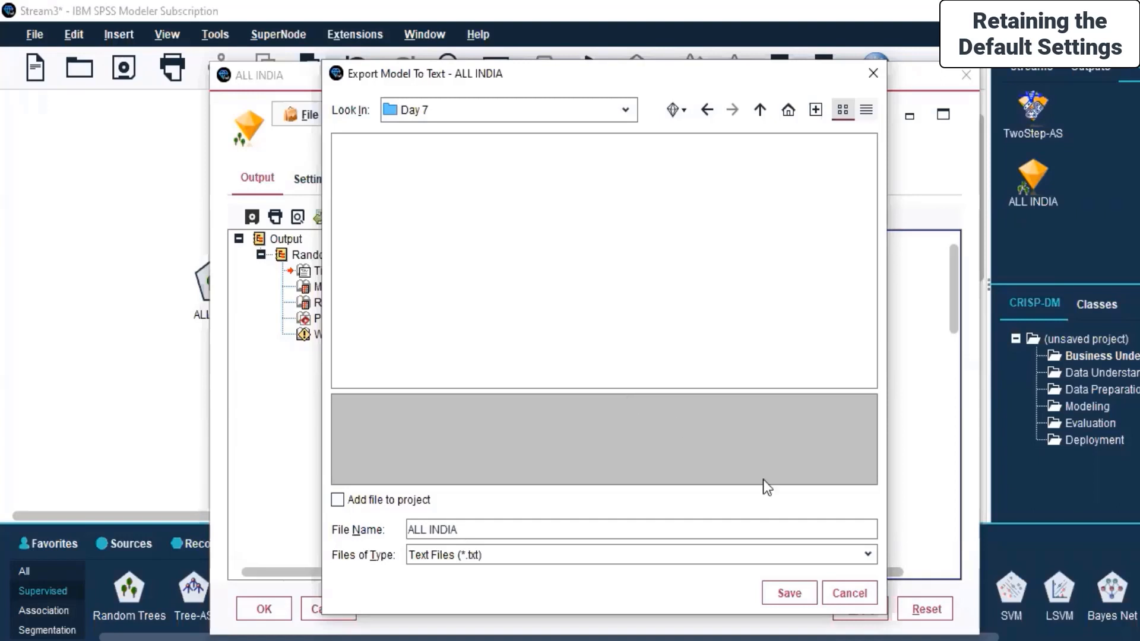
{"action": "left_click", "coordinate": [790, 593]}
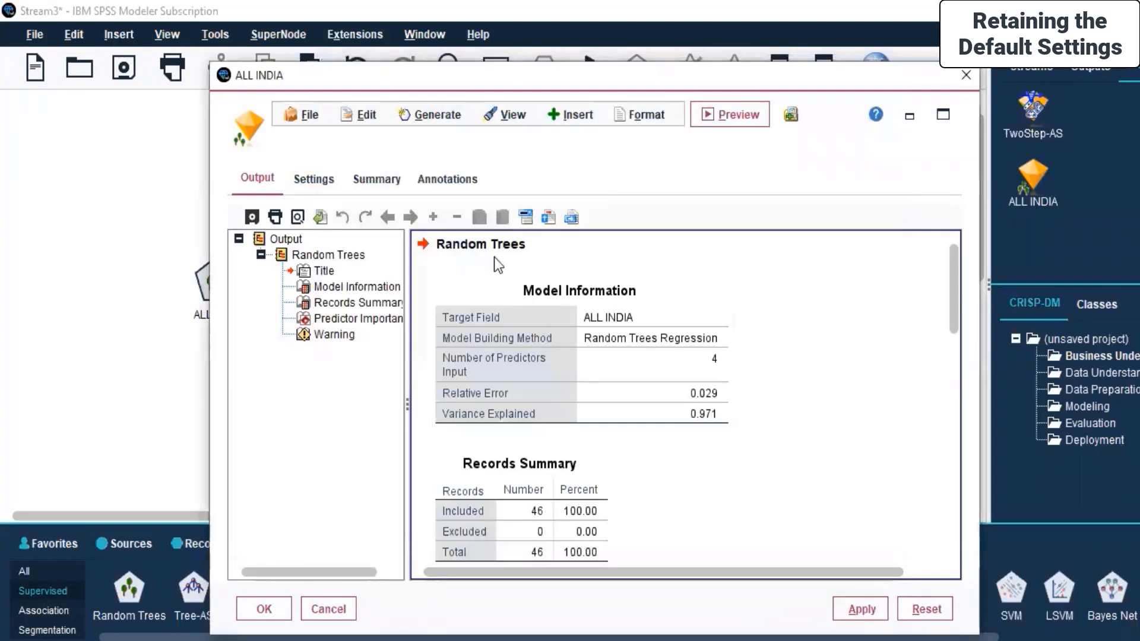
Step: Check the HTML export choice for the ALL INDIA model, and close the model's results
{"action": "left_click", "coordinate": [310, 115]}
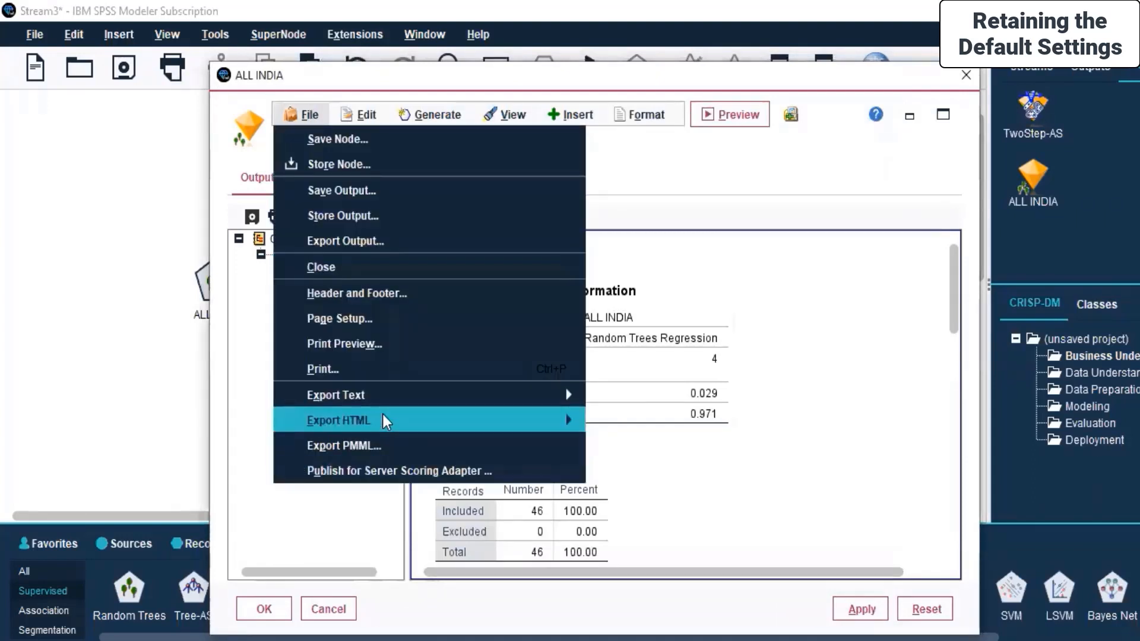
{"action": "mouse_move", "coordinate": [383, 421]}
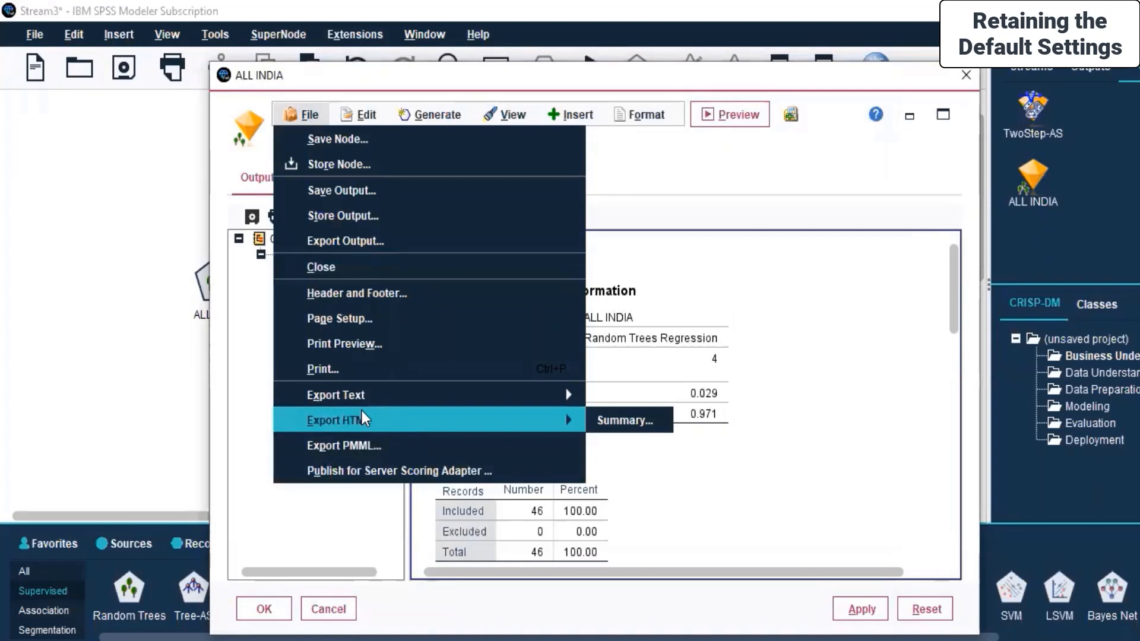
{"action": "left_click", "coordinate": [244, 348]}
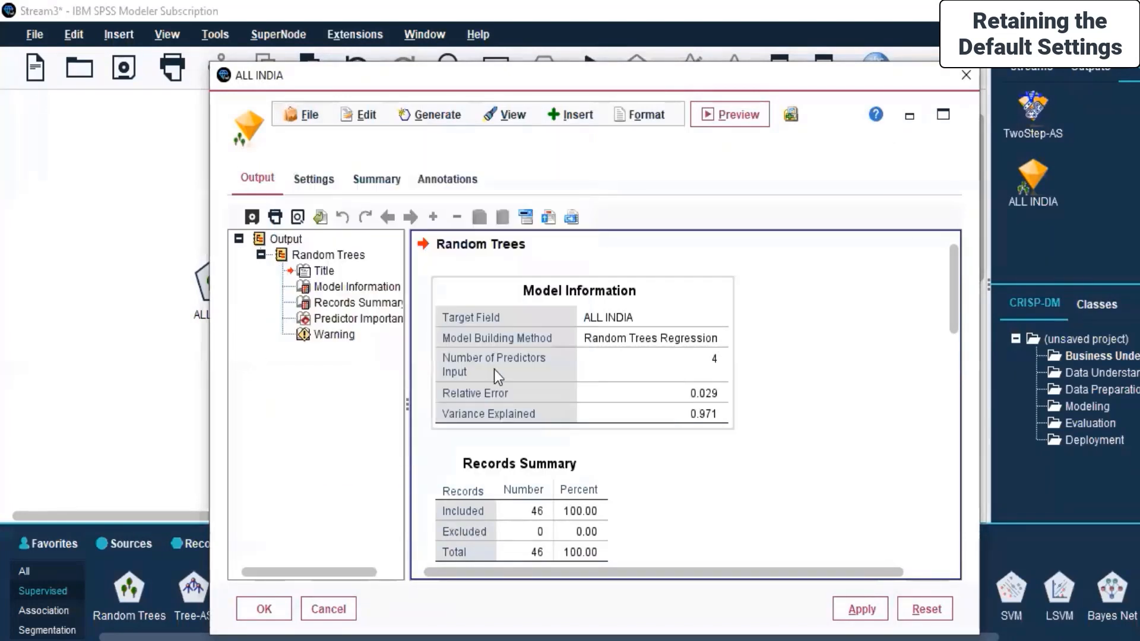
{"action": "left_click", "coordinate": [972, 77]}
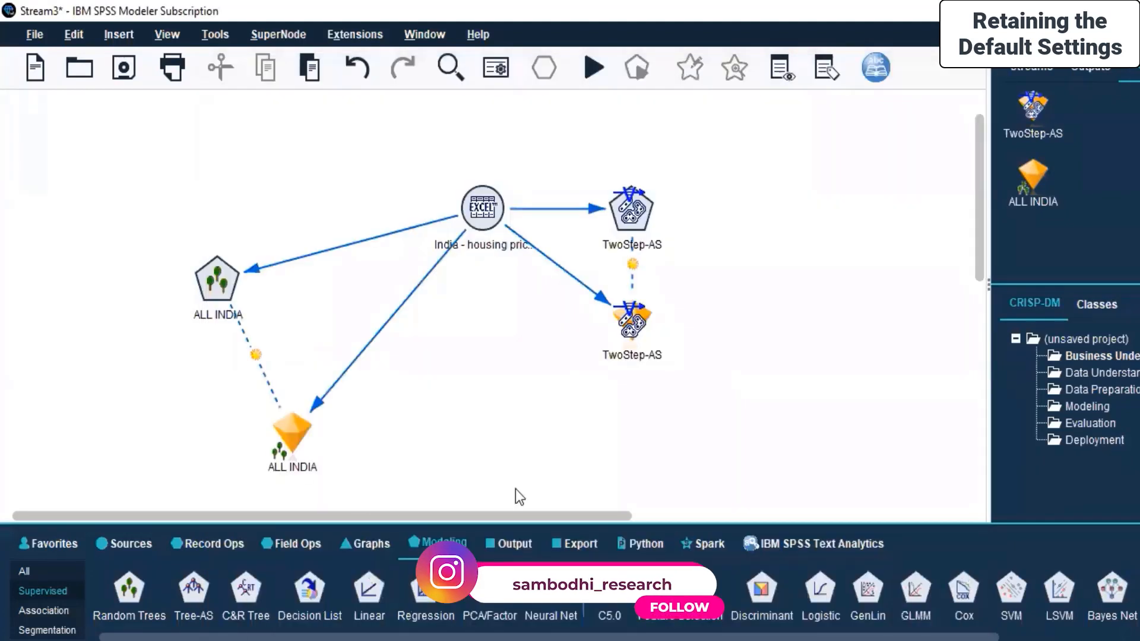
{"action": "scroll", "coordinate": [520, 496], "scroll_direction": "down", "scroll_amount": 1}
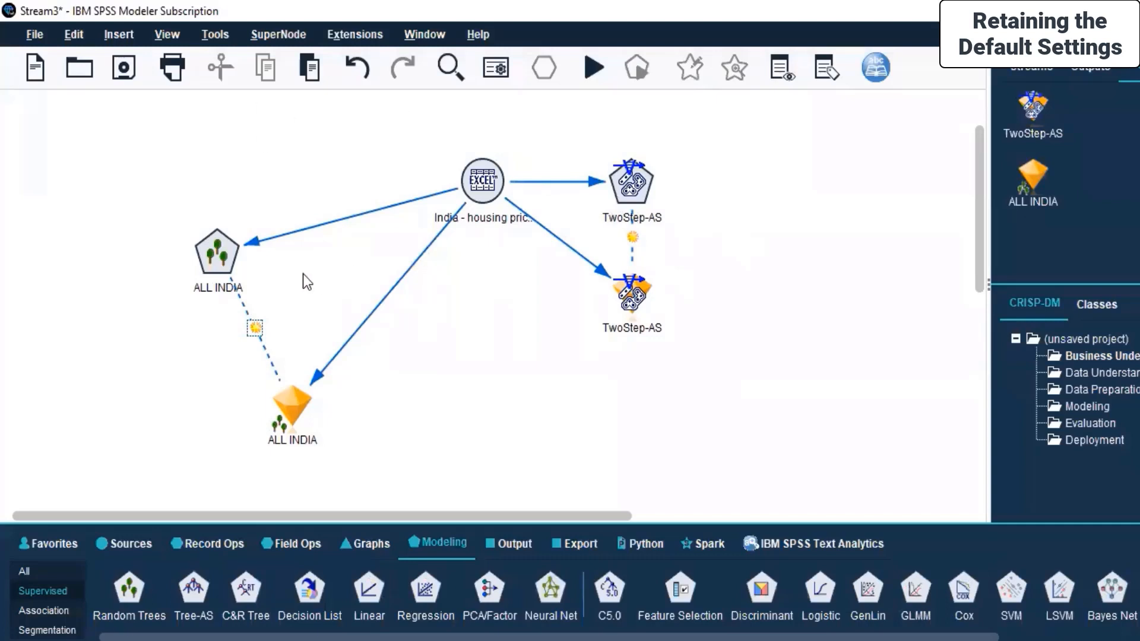
{"action": "right_click", "coordinate": [293, 395]}
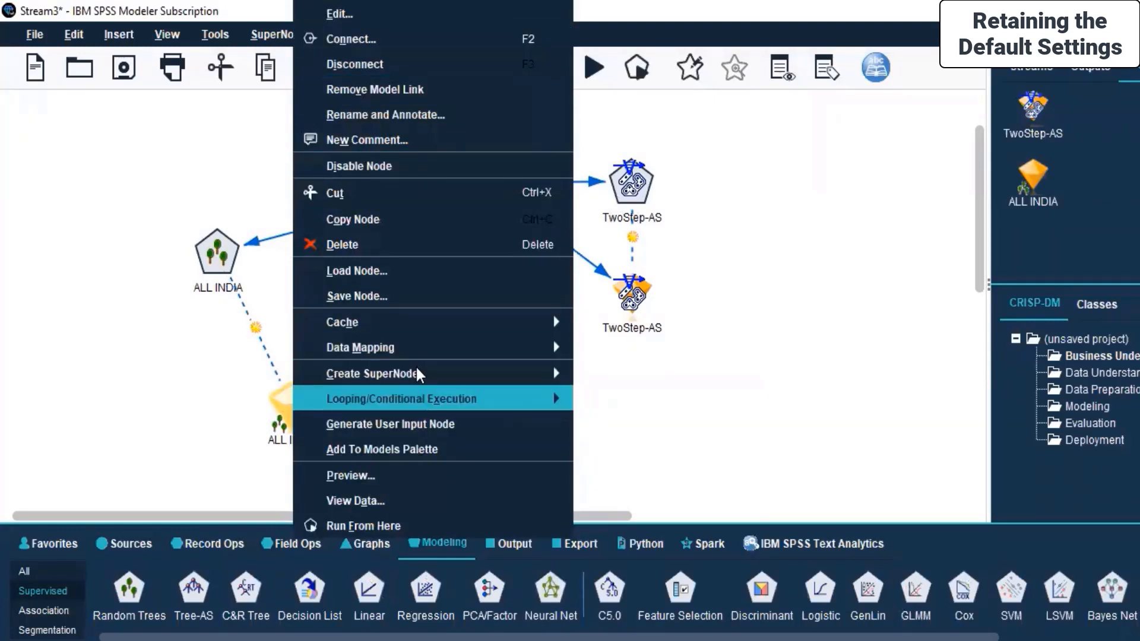
{"action": "mouse_move", "coordinate": [419, 374]}
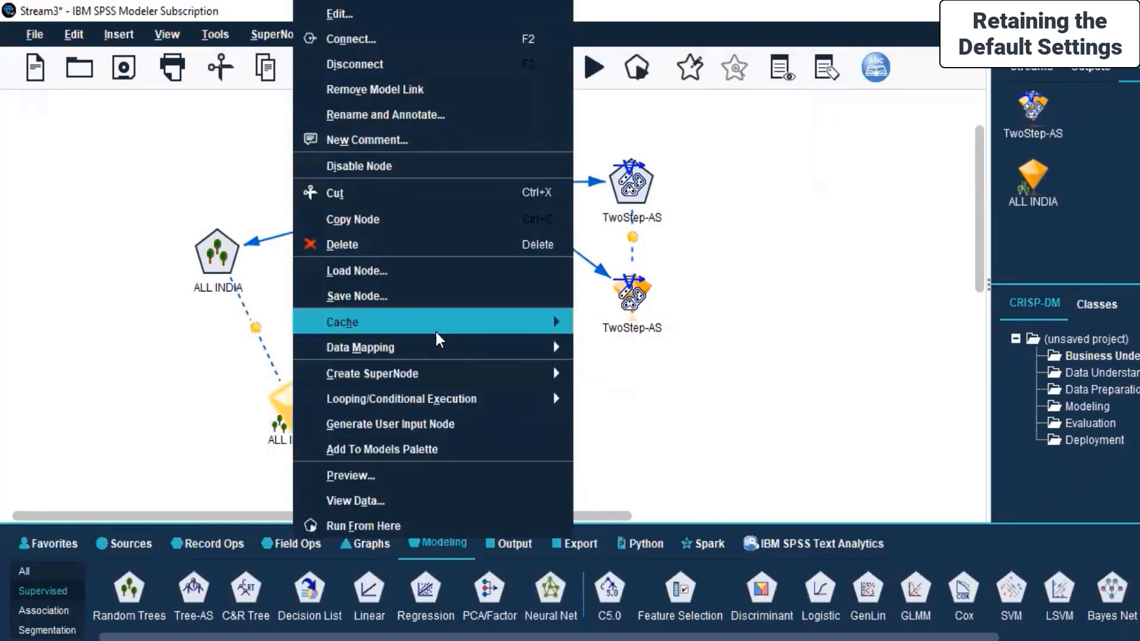
{"action": "mouse_move", "coordinate": [439, 344]}
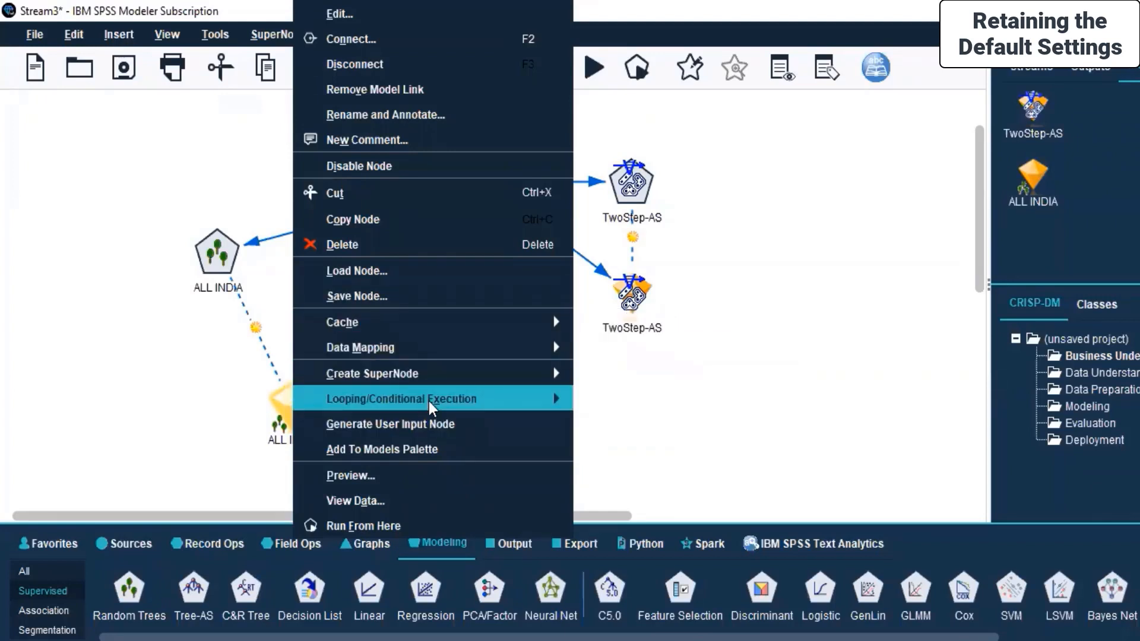
{"action": "left_click", "coordinate": [825, 202]}
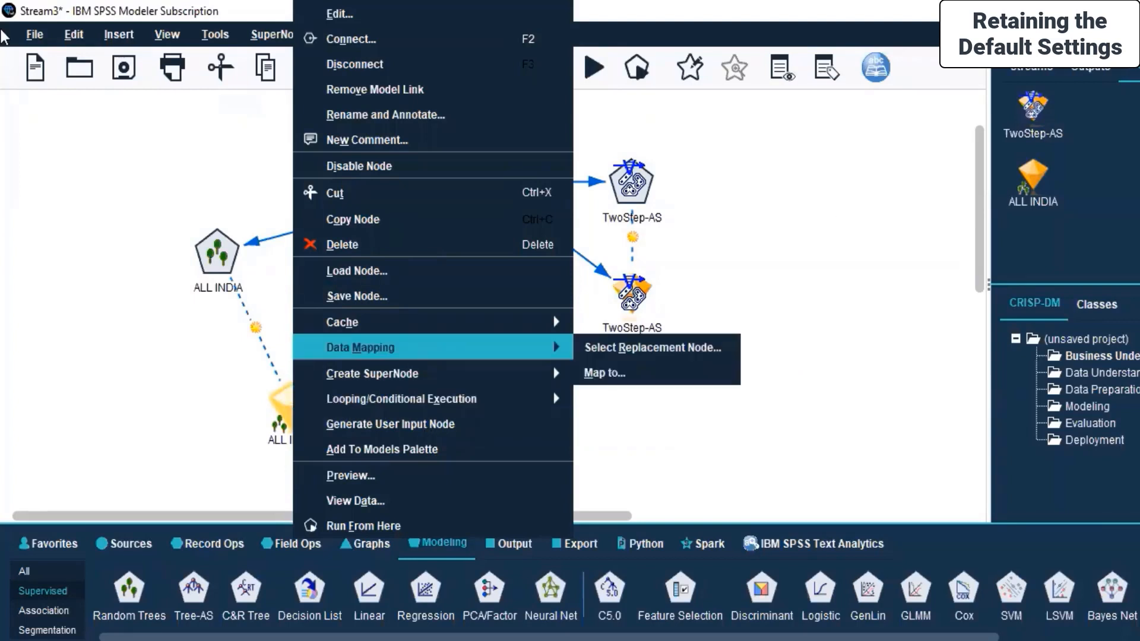
Step: Save the stream as "Housing price index" in the Day 7 folder
{"action": "left_click", "coordinate": [132, 66]}
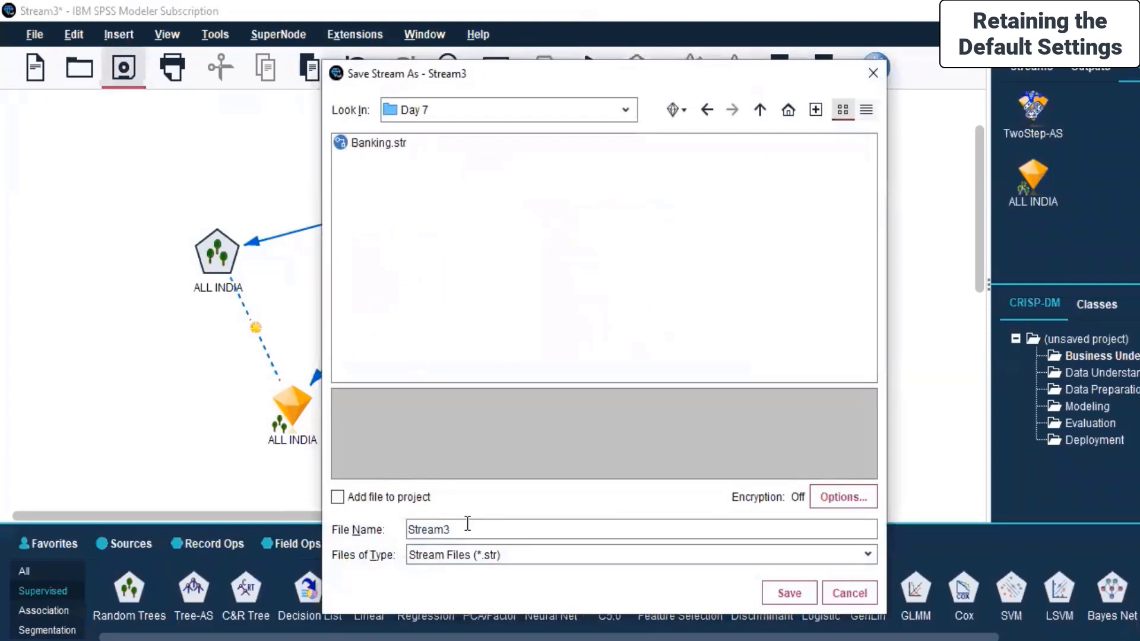
{"action": "type", "text": "Housing"}
{"action": "key", "text": "BackSpace"}
{"action": "key", "text": "BackSpace"}
{"action": "key", "text": "BackSpace"}
{"action": "key", "text": "BackSpace"}
{"action": "key", "text": "BackSpace"}
{"action": "key", "text": "BackSpace"}
{"action": "key", "text": "BackSpace"}
{"action": "key", "text": "BackSpace"}
{"action": "key", "text": "BackSpace"}
{"action": "key", "text": "BackSpace"}
{"action": "key", "text": "BackSpace"}
{"action": "key", "text": "BackSpace"}
{"action": "key", "text": "BackSpace"}
{"action": "key", "text": "BackSpace"}
{"action": "type", "text": "Housing price index"}
{"action": "left_click", "coordinate": [772, 596]}
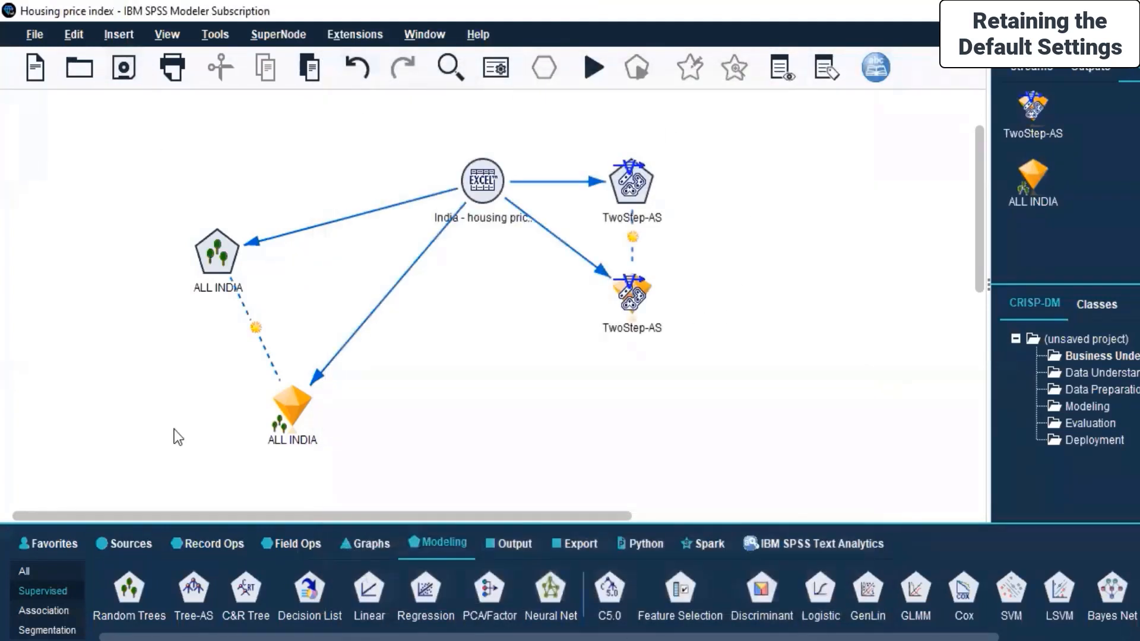
{"action": "left_click", "coordinate": [733, 186]}
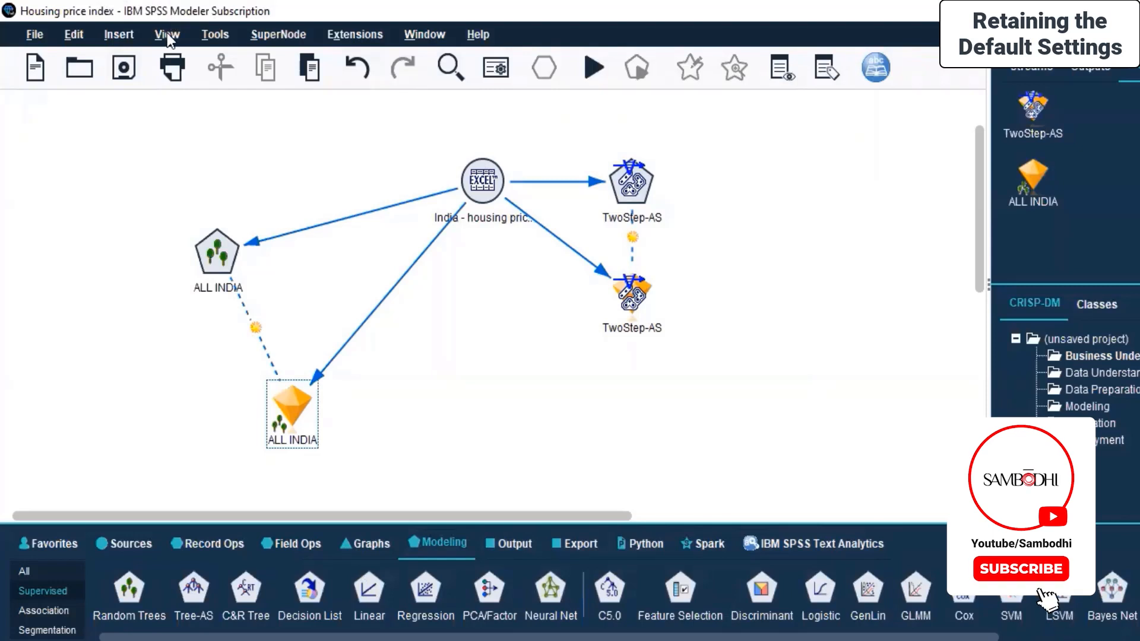
{"action": "left_click", "coordinate": [102, 35]}
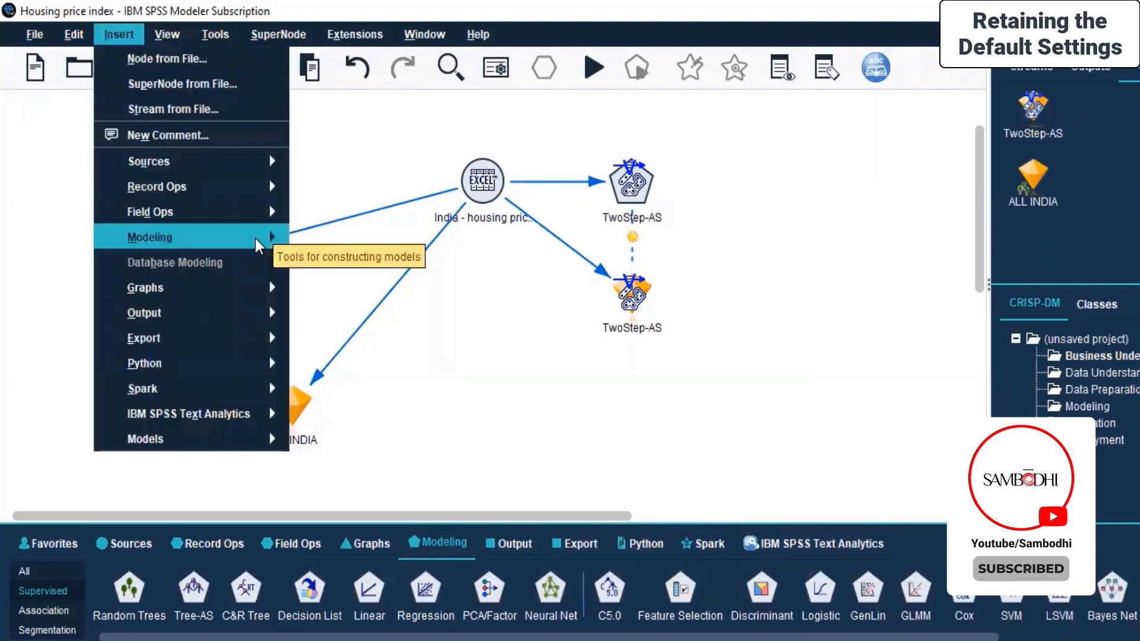
{"action": "mouse_move", "coordinate": [271, 241]}
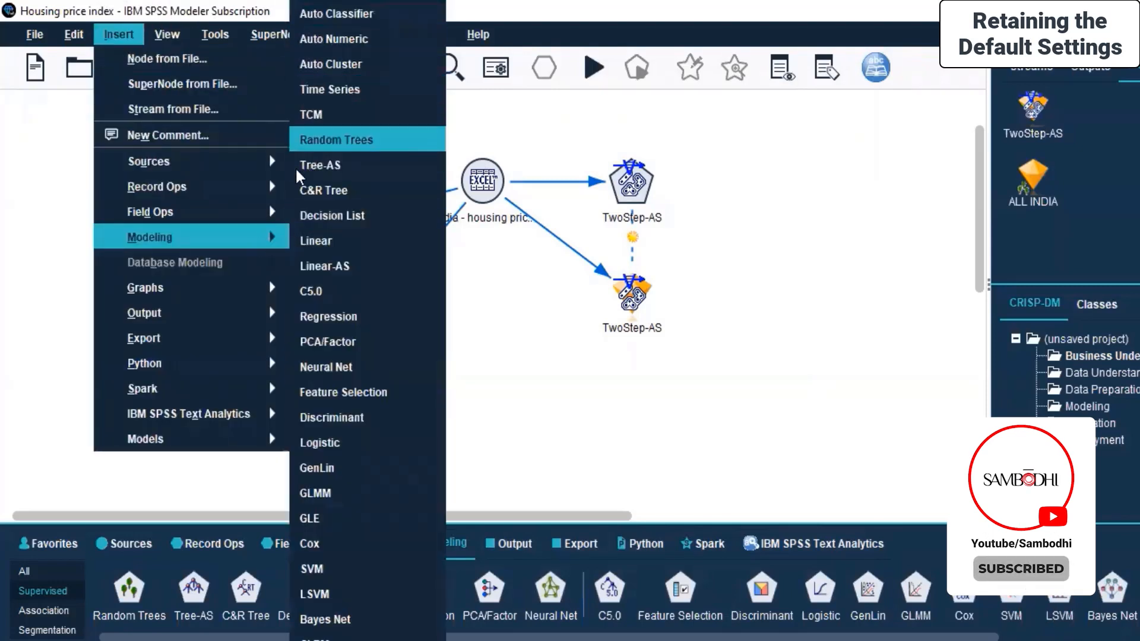
{"action": "mouse_move", "coordinate": [83, 33]}
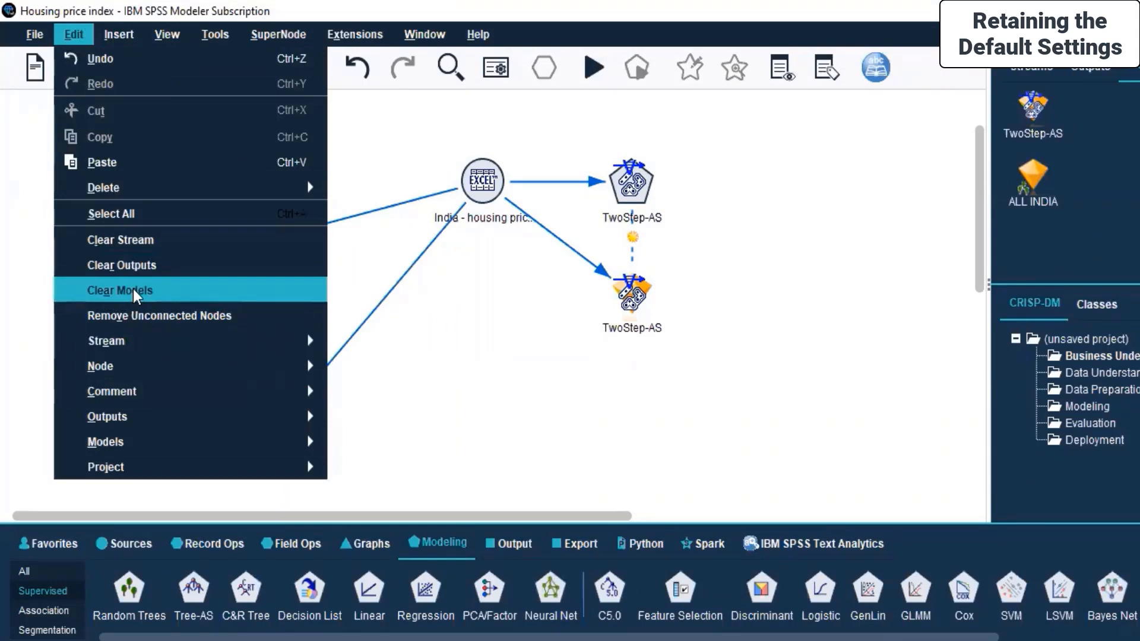
{"action": "mouse_move", "coordinate": [158, 377]}
{"action": "mouse_move", "coordinate": [158, 382]}
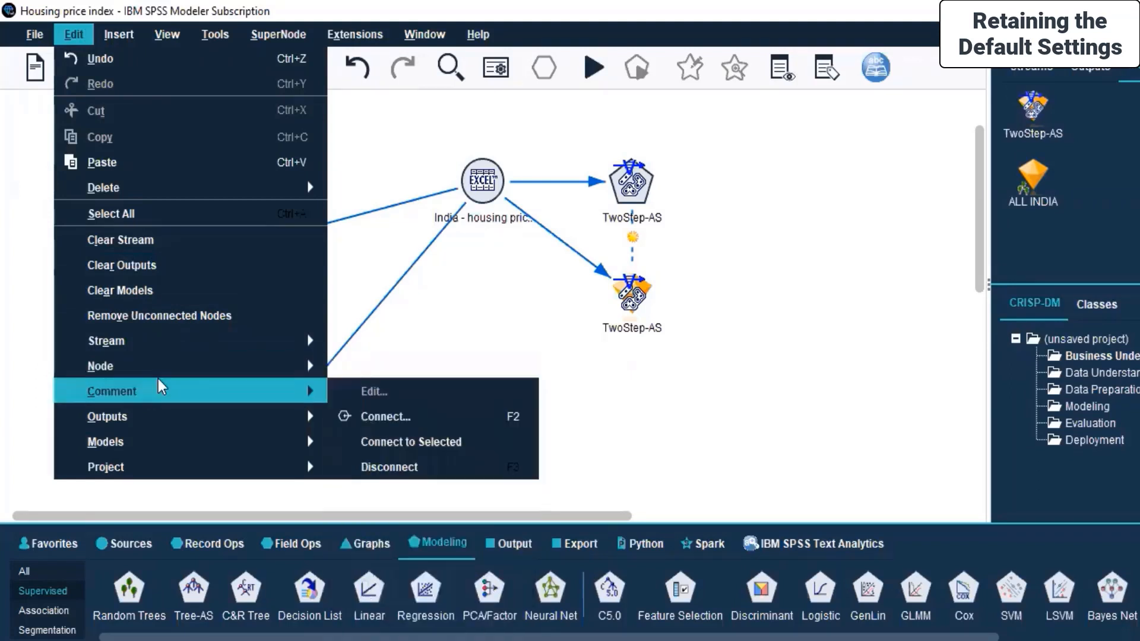
{"action": "mouse_move", "coordinate": [162, 361]}
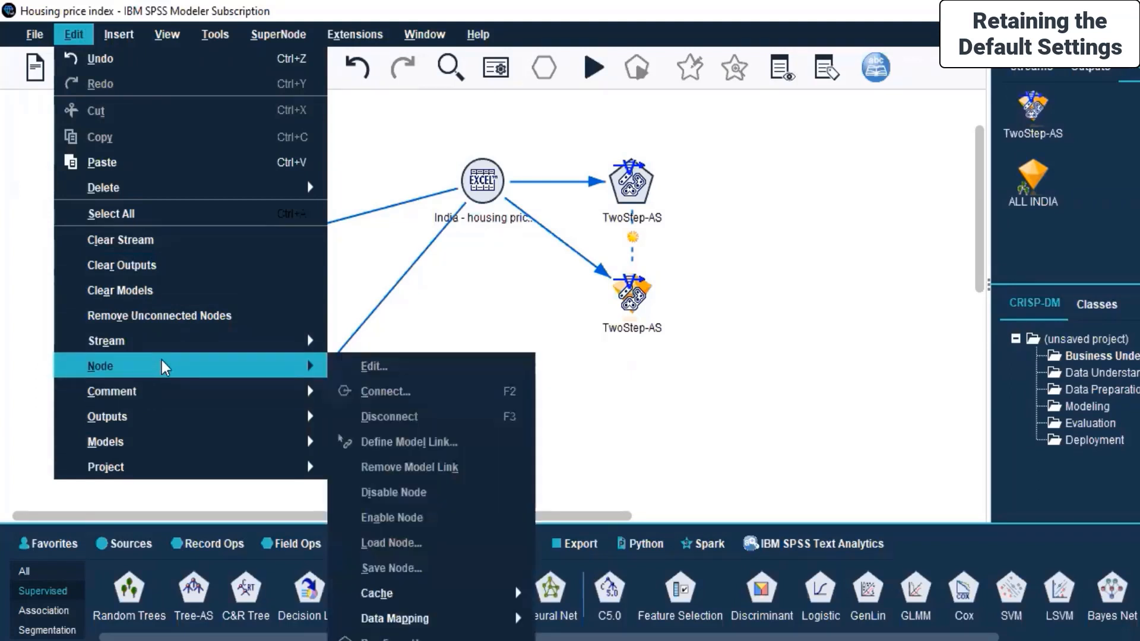
{"action": "left_click", "coordinate": [787, 398]}
{"action": "left_click", "coordinate": [250, 35]}
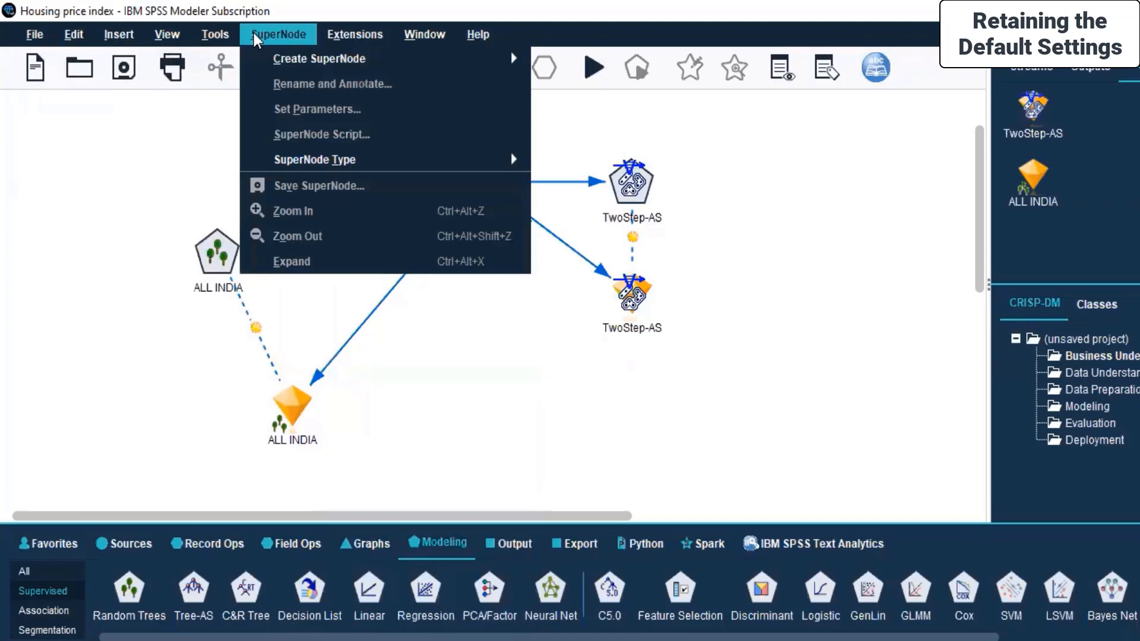
{"action": "mouse_move", "coordinate": [341, 166]}
{"action": "mouse_move", "coordinate": [203, 41]}
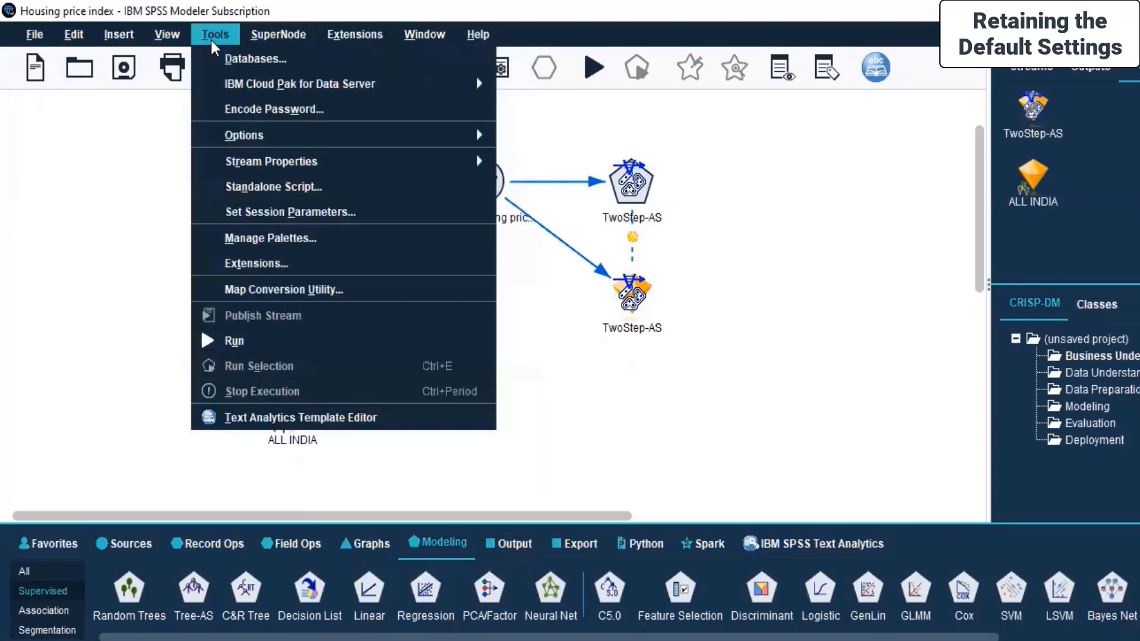
{"action": "mouse_move", "coordinate": [303, 134]}
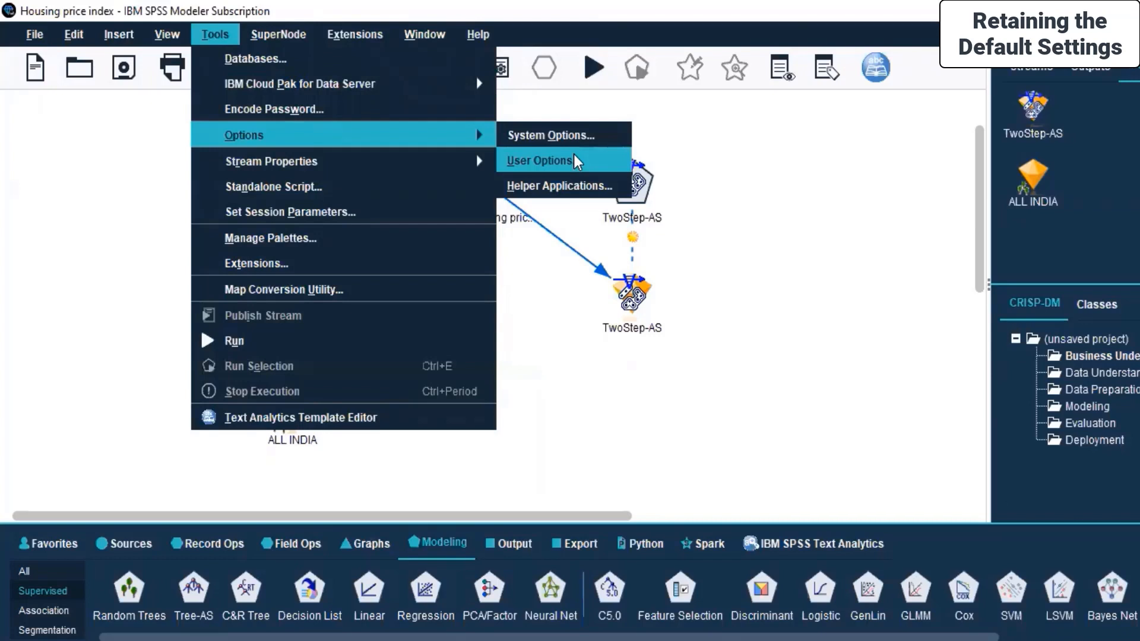
{"action": "left_click", "coordinate": [670, 414]}
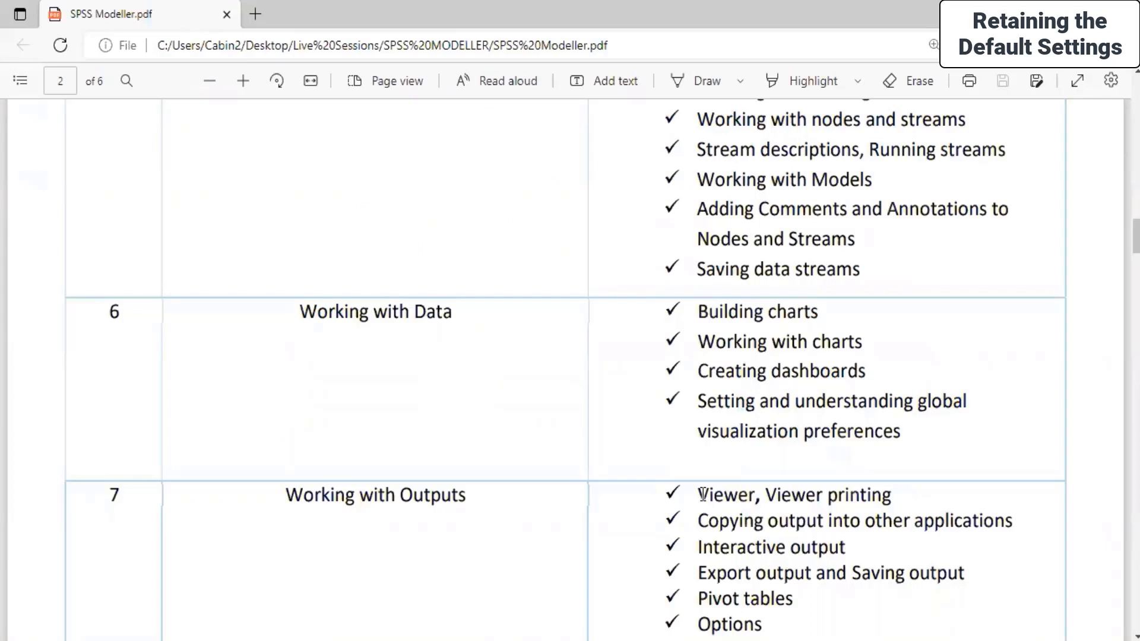
Step: Review the "Working with Outputs" topics in SPSS Modeller.pdf, and switch back to the Housing price index stream in SPSS Modeler
{"action": "scroll", "coordinate": [702, 495], "scroll_direction": "down", "scroll_amount": 2}
{"action": "left_click_drag", "start_coordinate": [693, 404], "coordinate": [918, 570]}
{"action": "left_click", "coordinate": [789, 521]}
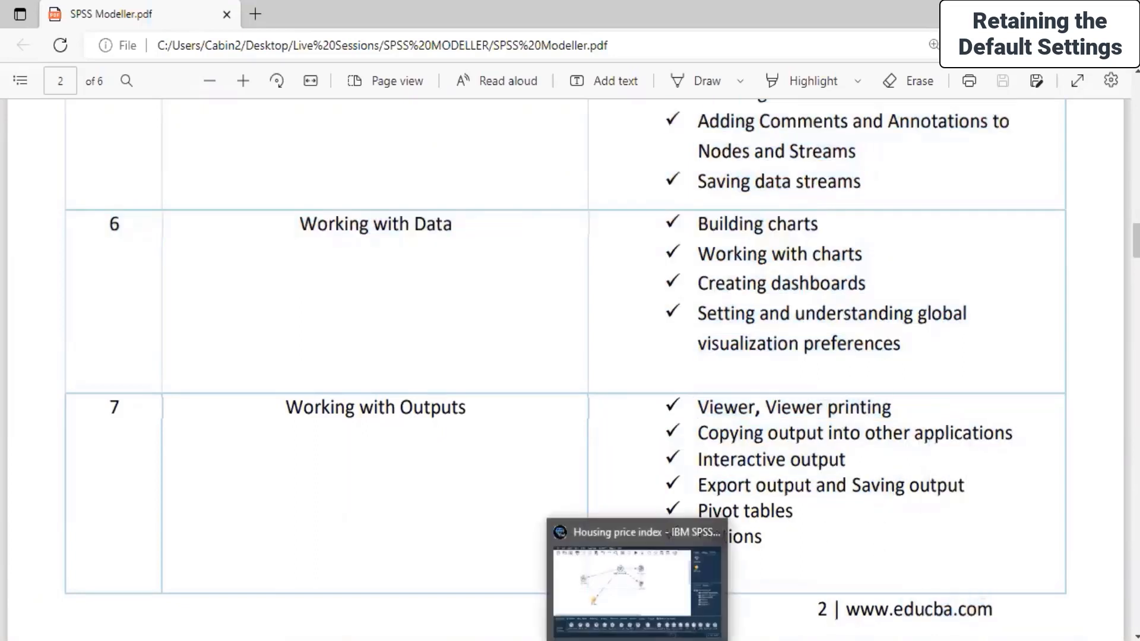
{"action": "left_click", "coordinate": [637, 640]}
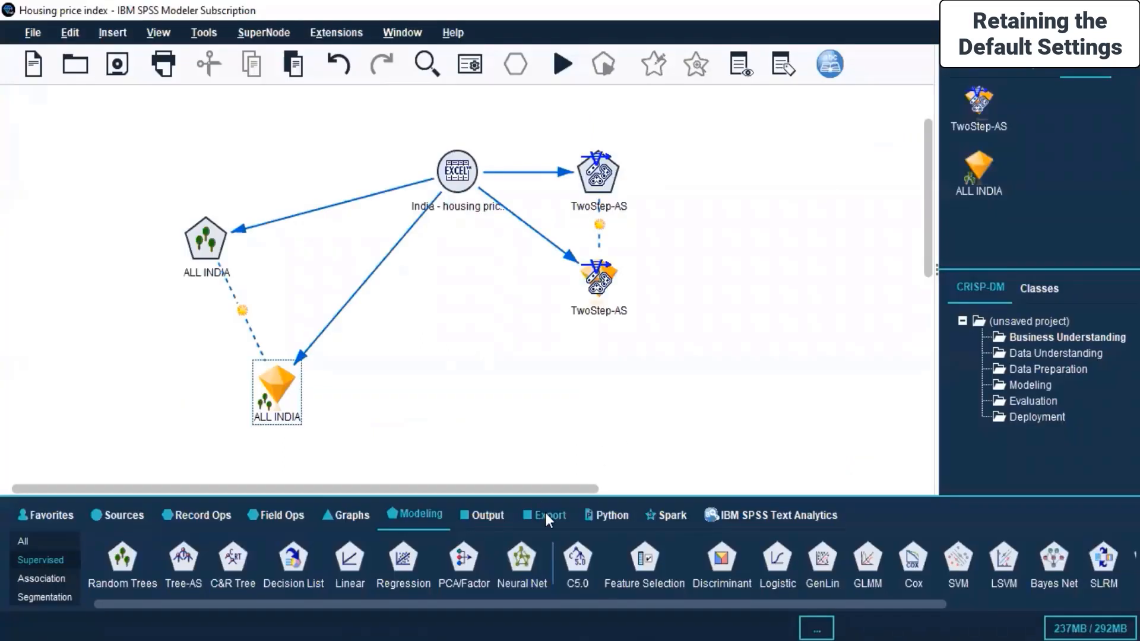
Step: Add an Analysis output node above the ALL INDIA modeling node and connect the India housing prices Excel source to it
{"action": "left_click", "coordinate": [479, 514]}
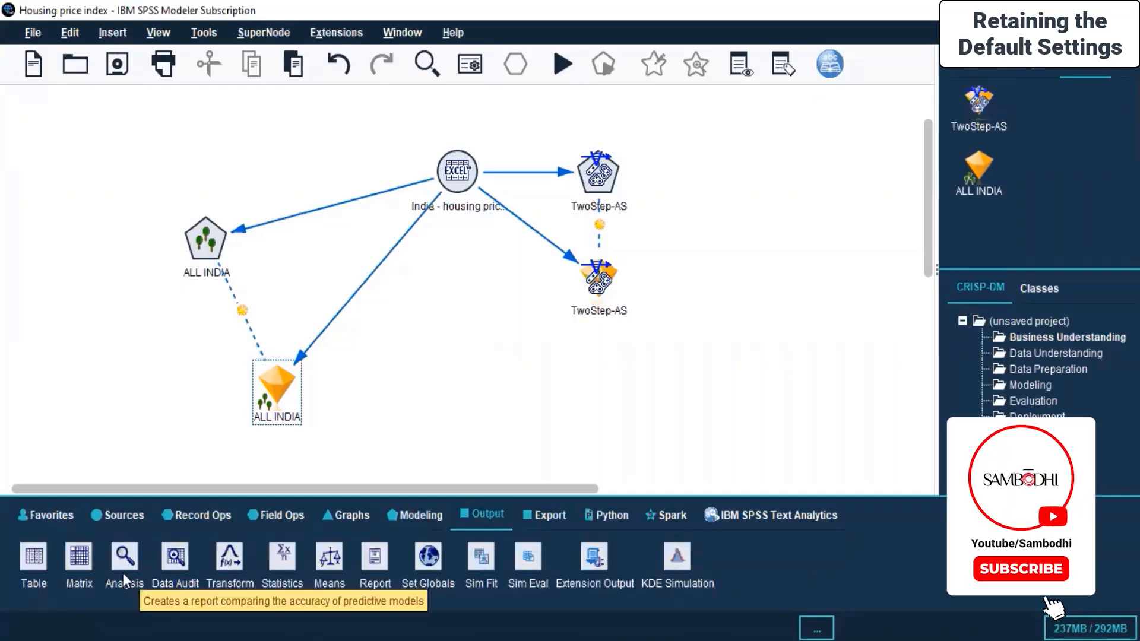
{"action": "left_click_drag", "start_coordinate": [121, 564], "coordinate": [278, 123]}
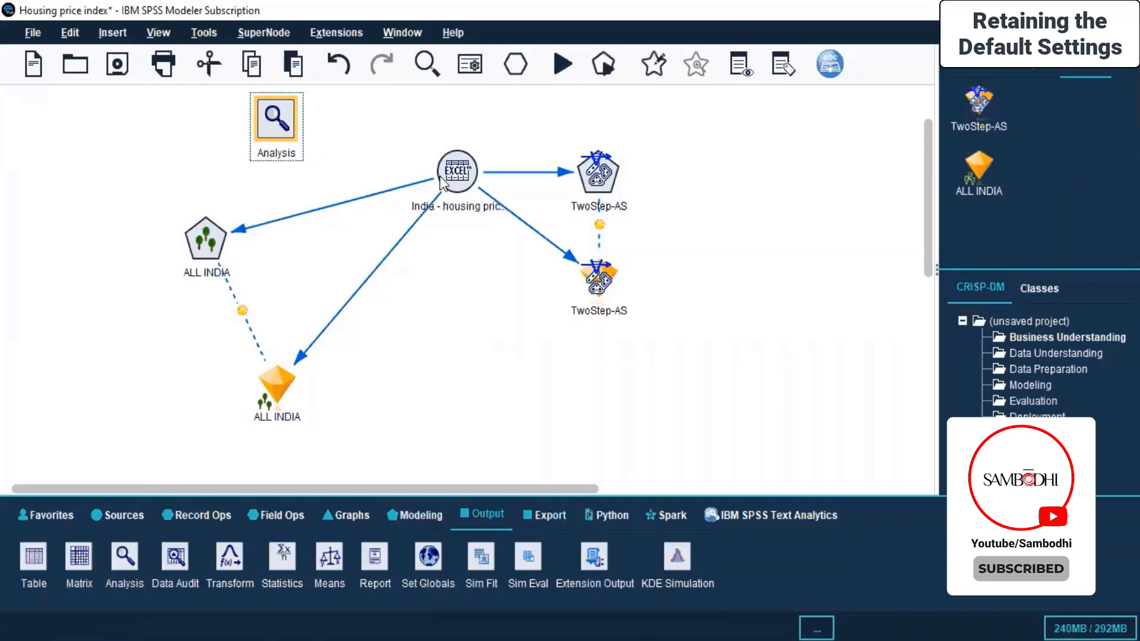
{"action": "left_click", "coordinate": [458, 163]}
{"action": "right_click", "coordinate": [459, 163]}
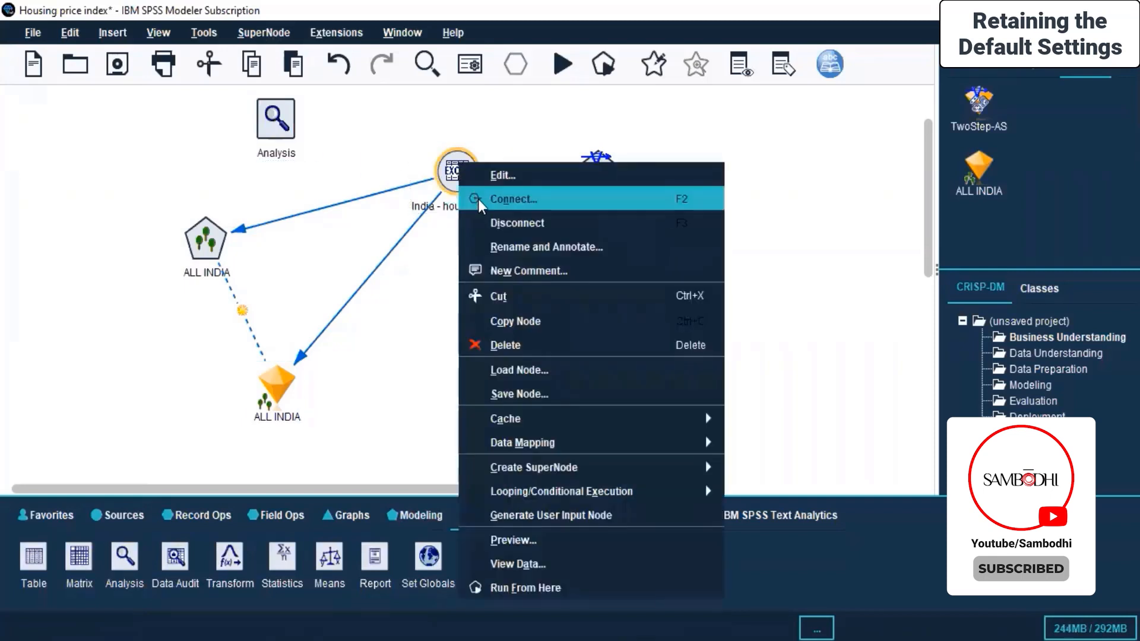
{"action": "left_click", "coordinate": [478, 198]}
{"action": "left_click", "coordinate": [265, 125]}
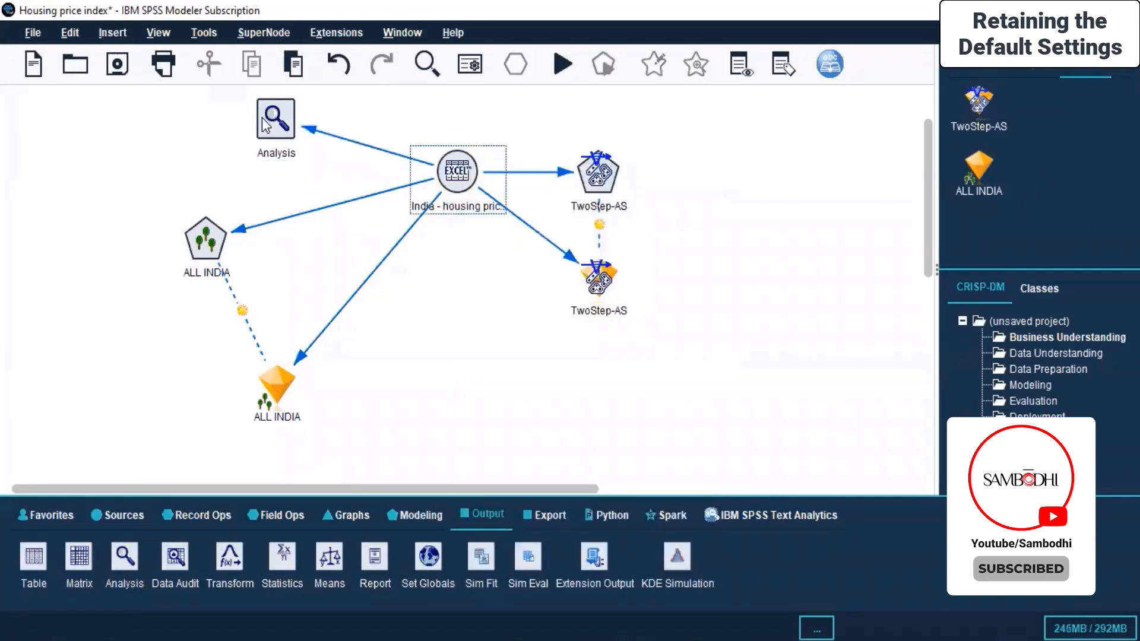
Step: Try to run the Analysis node, and review its analysis, output and annotation settings
{"action": "right_click", "coordinate": [263, 120]}
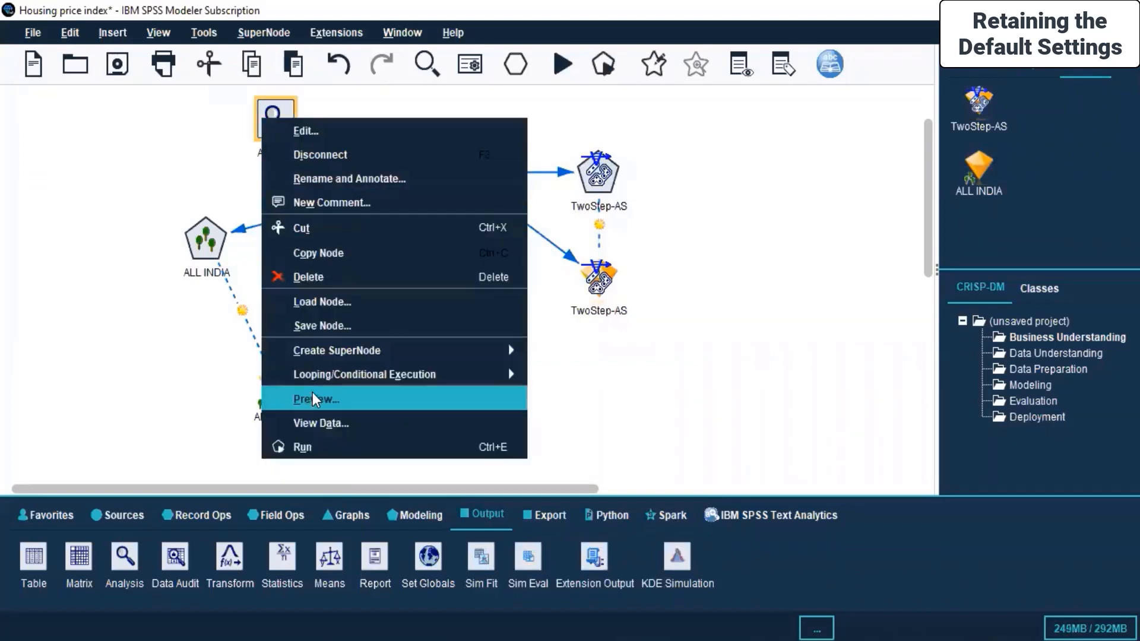
{"action": "left_click", "coordinate": [334, 446]}
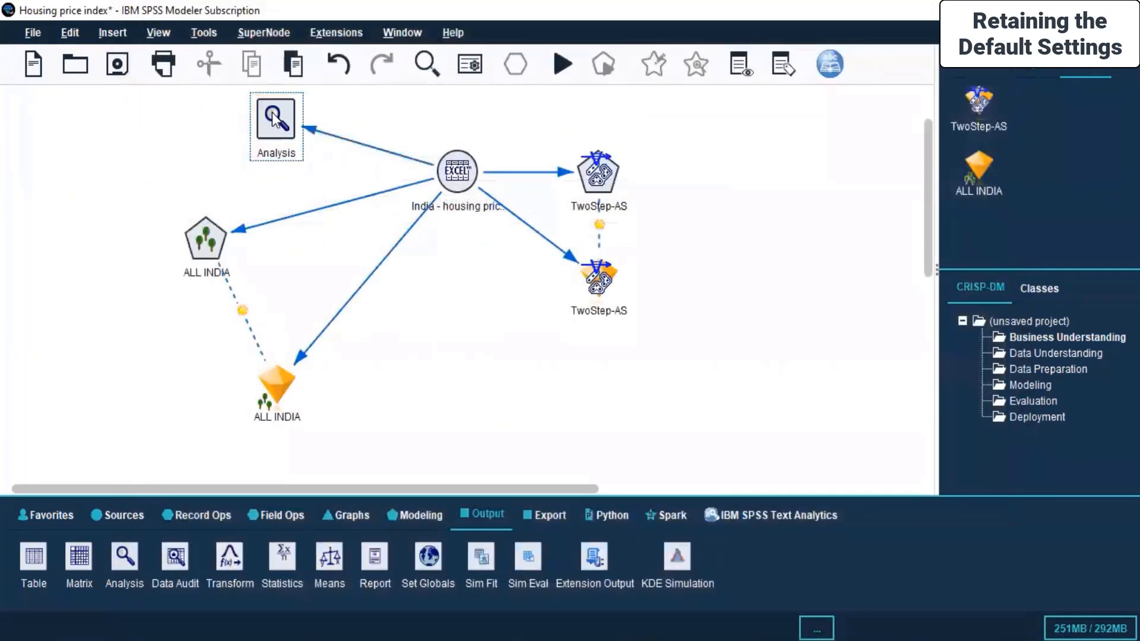
{"action": "right_click", "coordinate": [272, 112]}
{"action": "left_click", "coordinate": [292, 125]}
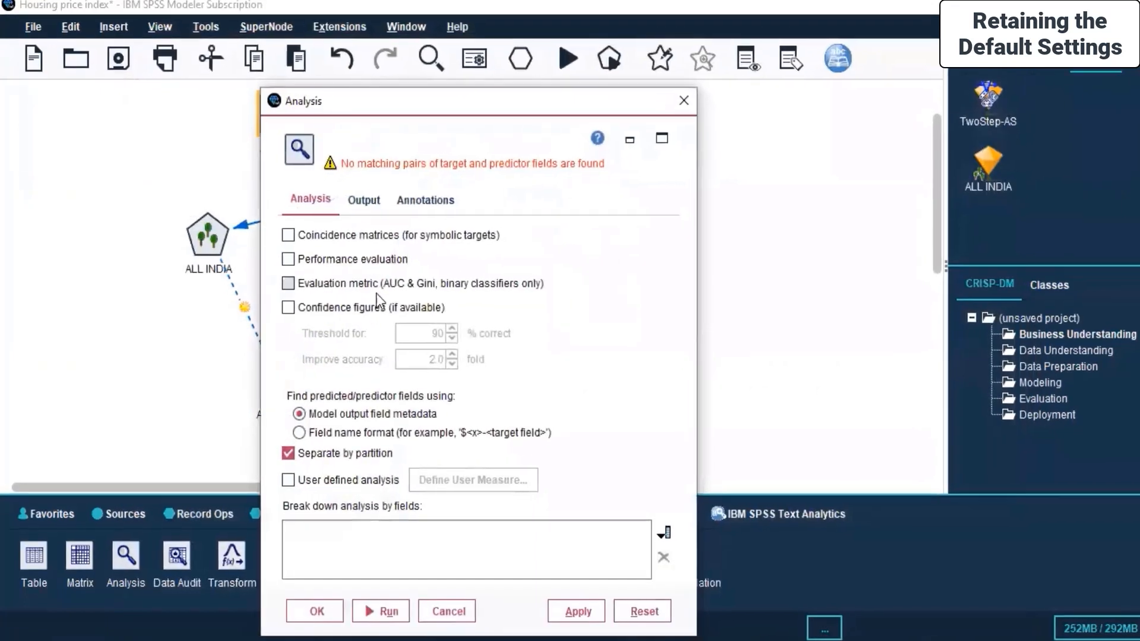
{"action": "left_click", "coordinate": [425, 133]}
{"action": "left_click", "coordinate": [481, 130]}
{"action": "left_click", "coordinate": [364, 134]}
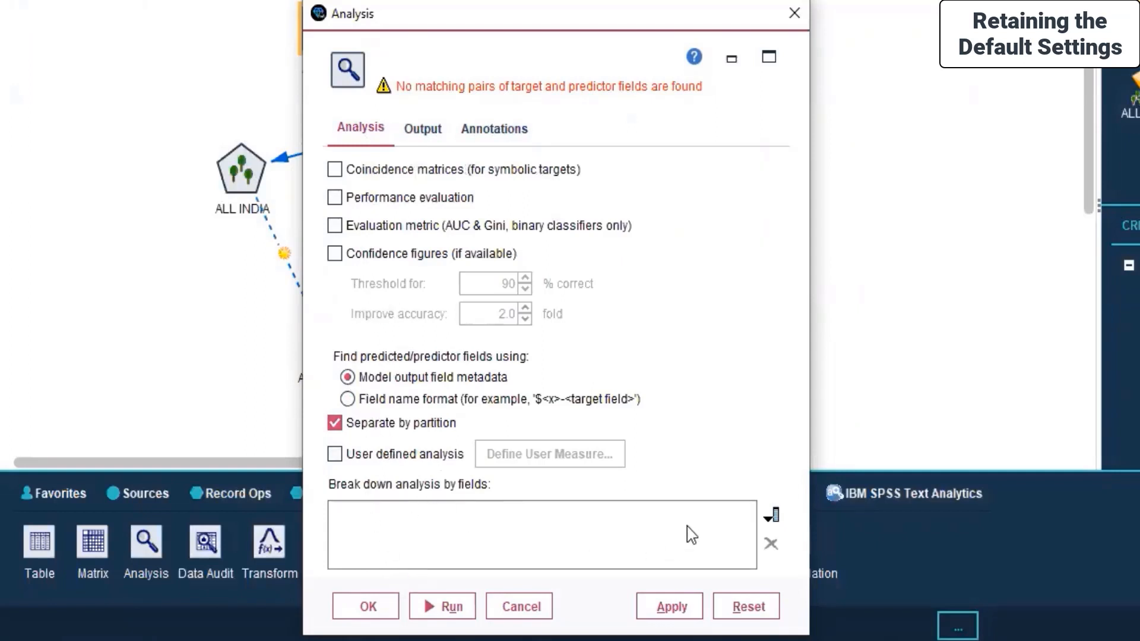
Step: Set the Analysis node to break down its analysis by the Quarter field
{"action": "left_click", "coordinate": [772, 516]}
{"action": "left_click", "coordinate": [523, 465]}
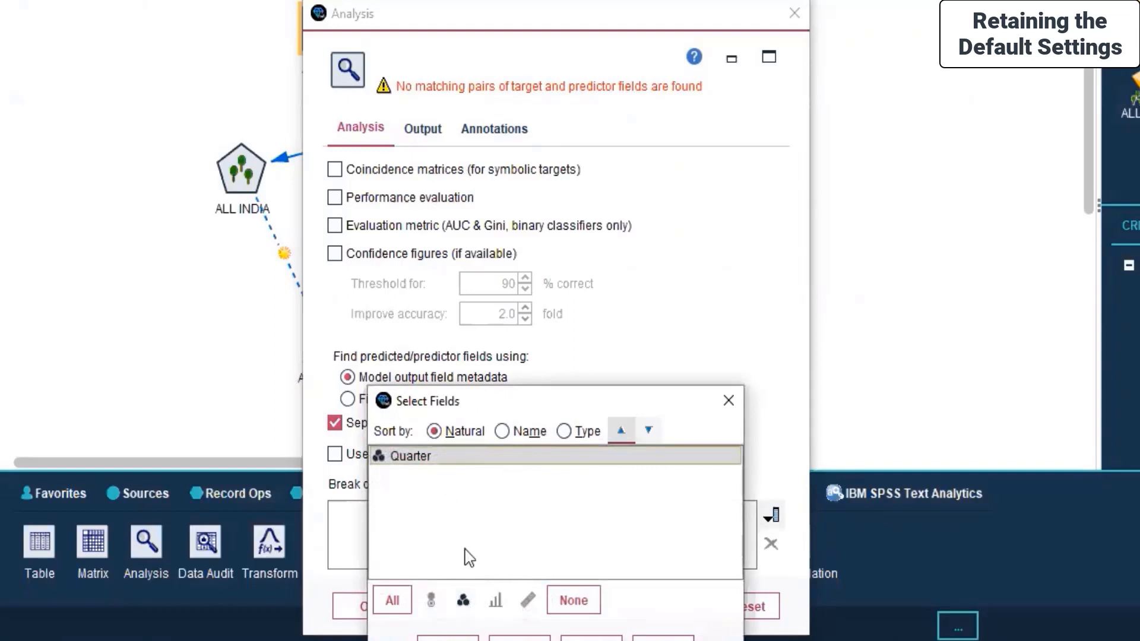
{"action": "left_click", "coordinate": [392, 600]}
{"action": "left_click", "coordinate": [447, 637]}
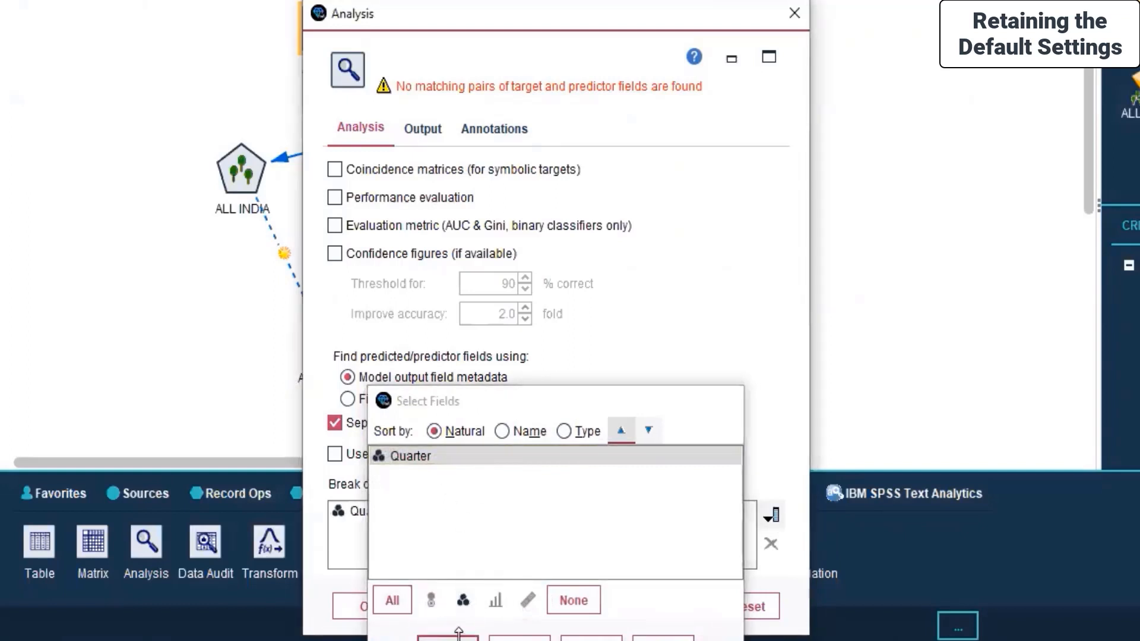
{"action": "left_click", "coordinate": [661, 616]}
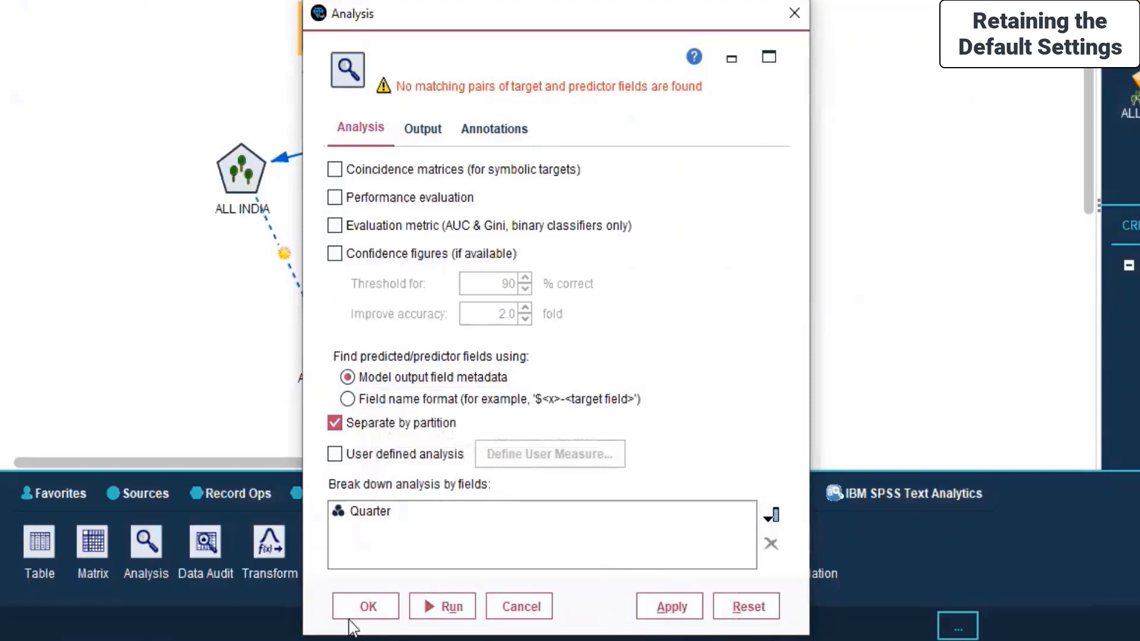
{"action": "left_click", "coordinate": [371, 614]}
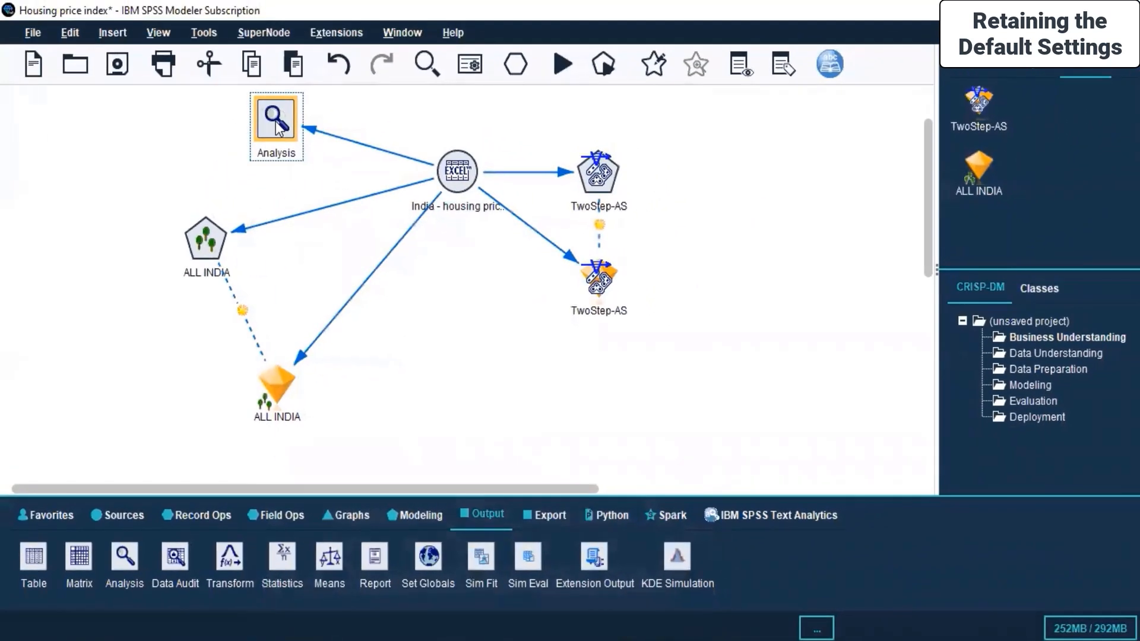
Step: Try to run the Analysis node with the Quarter breakdown, and delete the node from the stream
{"action": "right_click", "coordinate": [297, 113]}
{"action": "left_click", "coordinate": [363, 442]}
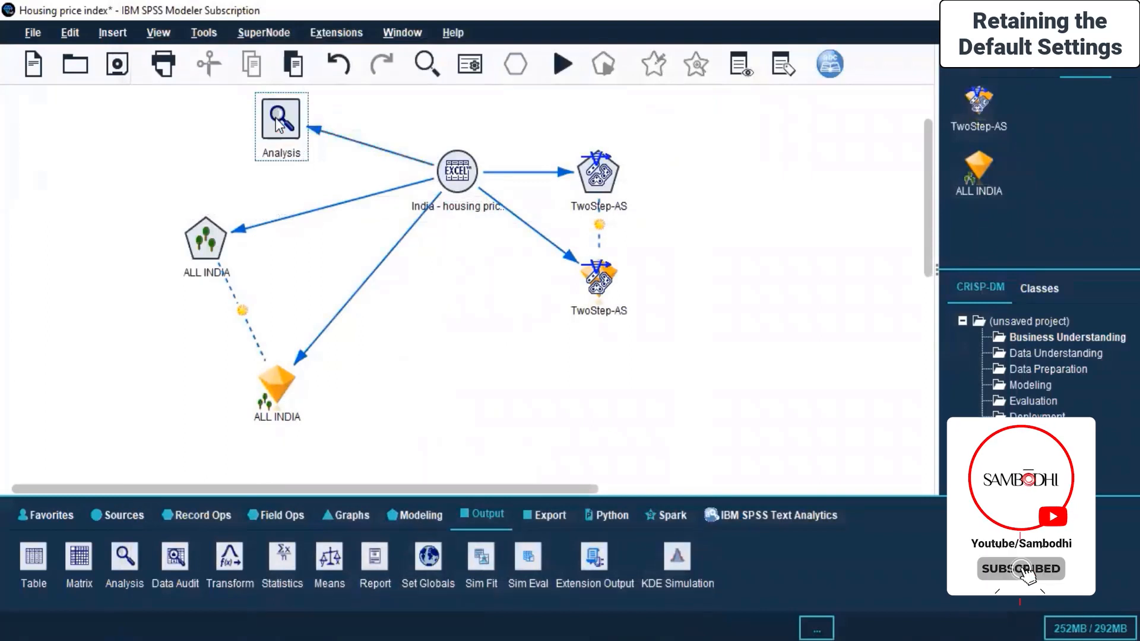
{"action": "right_click", "coordinate": [276, 117]}
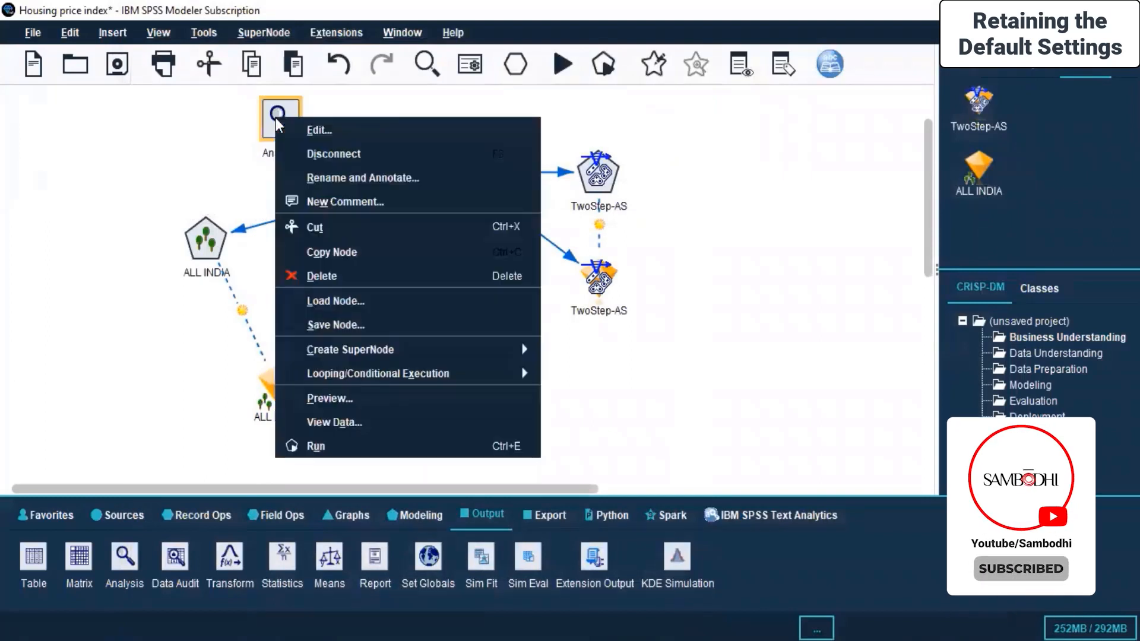
{"action": "left_click", "coordinate": [327, 277]}
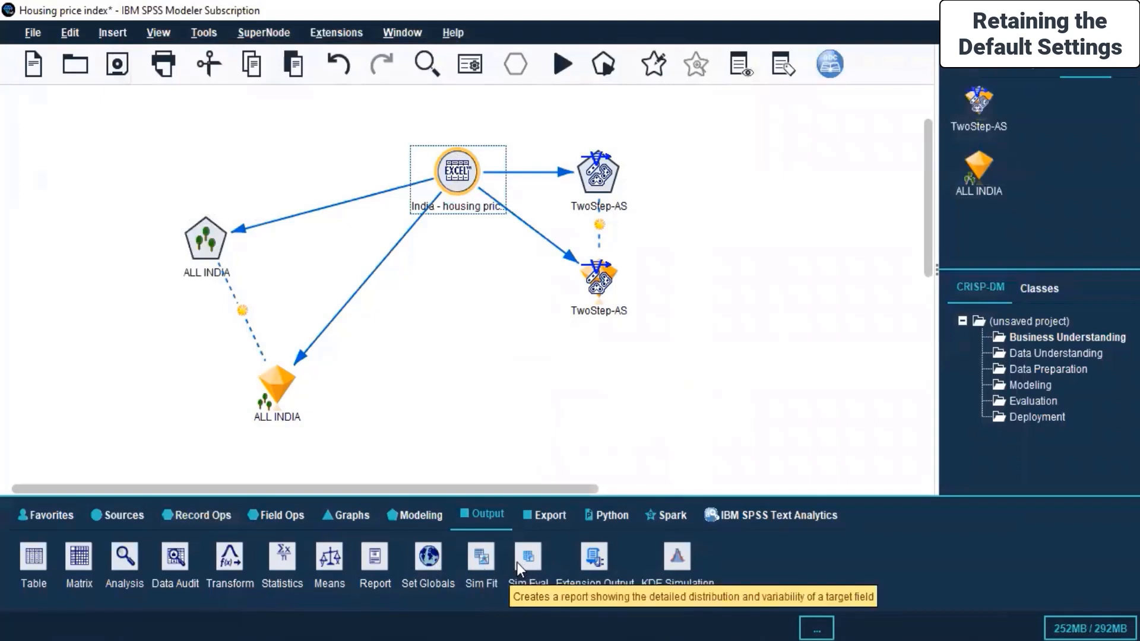
Step: Add an Extension Output node below the India housing prices Excel source and connect the source to it
{"action": "left_click", "coordinate": [590, 557]}
{"action": "left_click", "coordinate": [463, 365]}
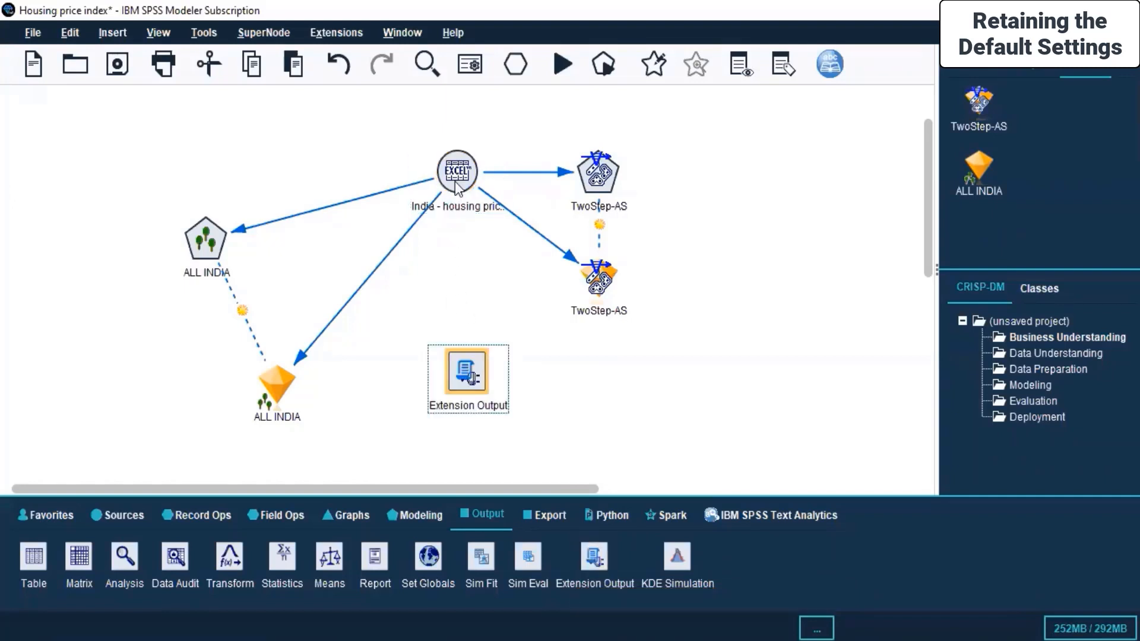
{"action": "right_click", "coordinate": [455, 181]}
{"action": "left_click", "coordinate": [509, 219]}
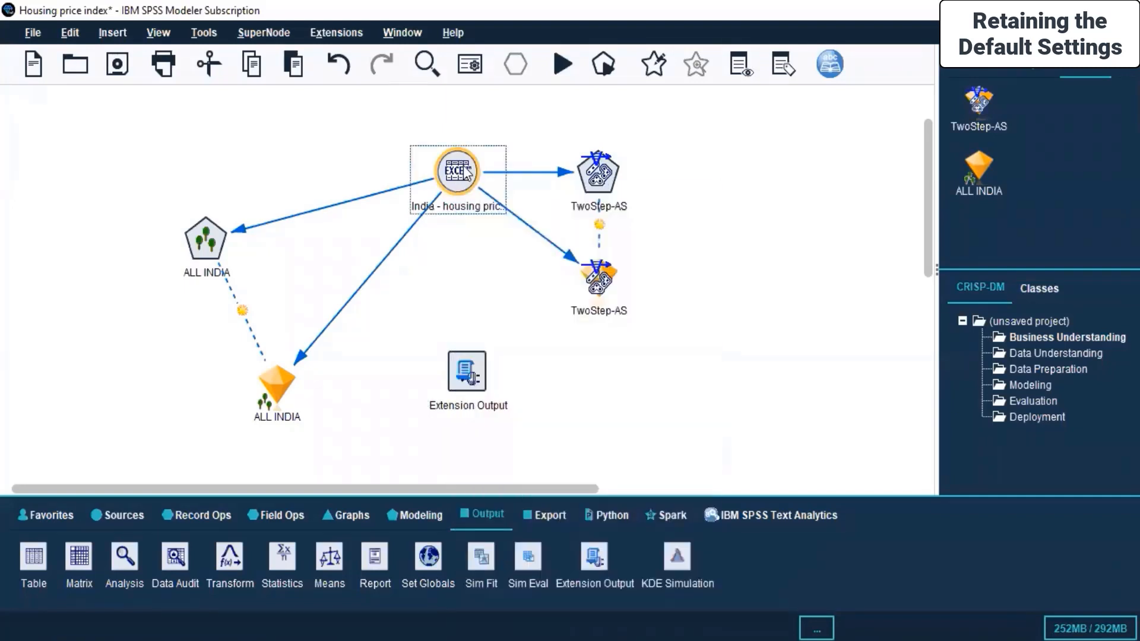
{"action": "left_click", "coordinate": [472, 372]}
Step: Review the Extension Output node's syntax, console output, output and annotation settings, preview its data, and leave the settings without saving
{"action": "right_click", "coordinate": [472, 377]}
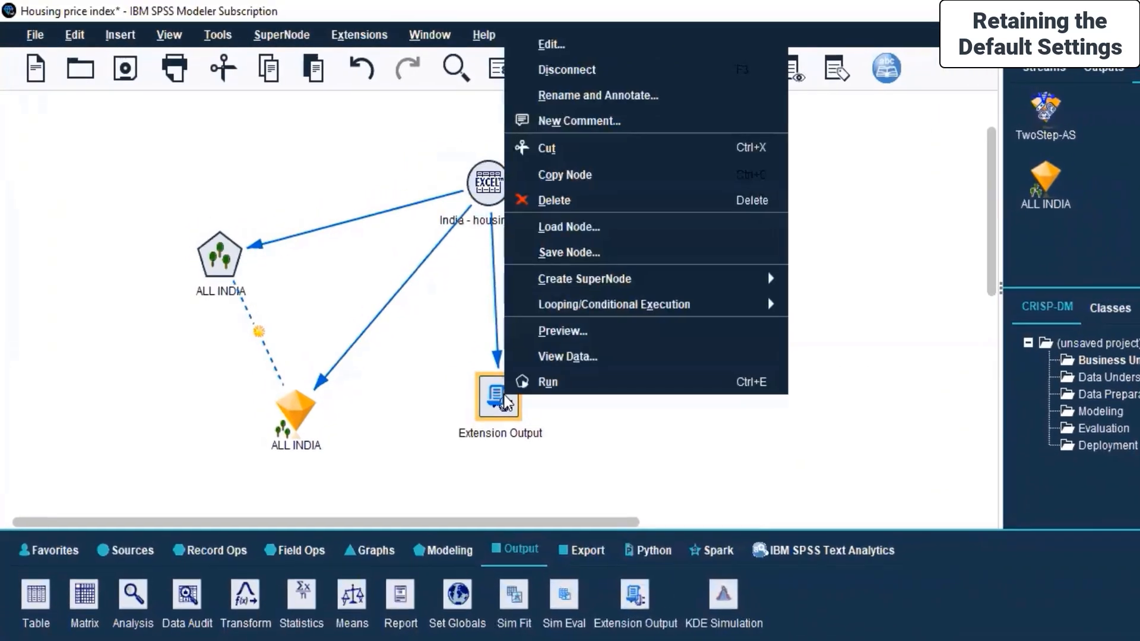
{"action": "left_click", "coordinate": [516, 42]}
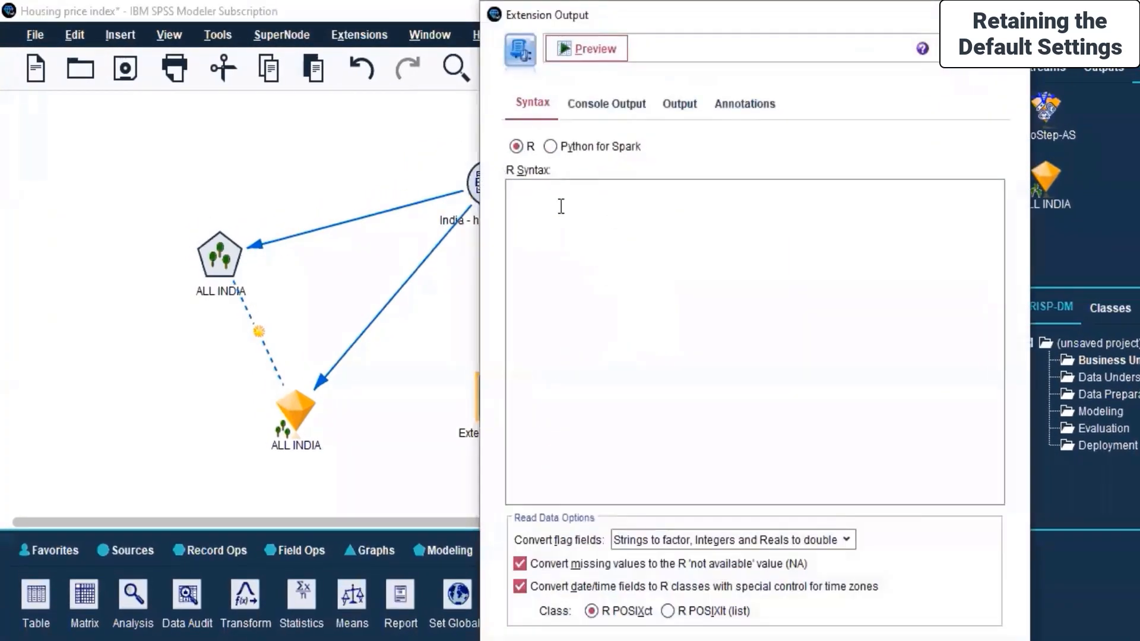
{"action": "left_click", "coordinate": [591, 102]}
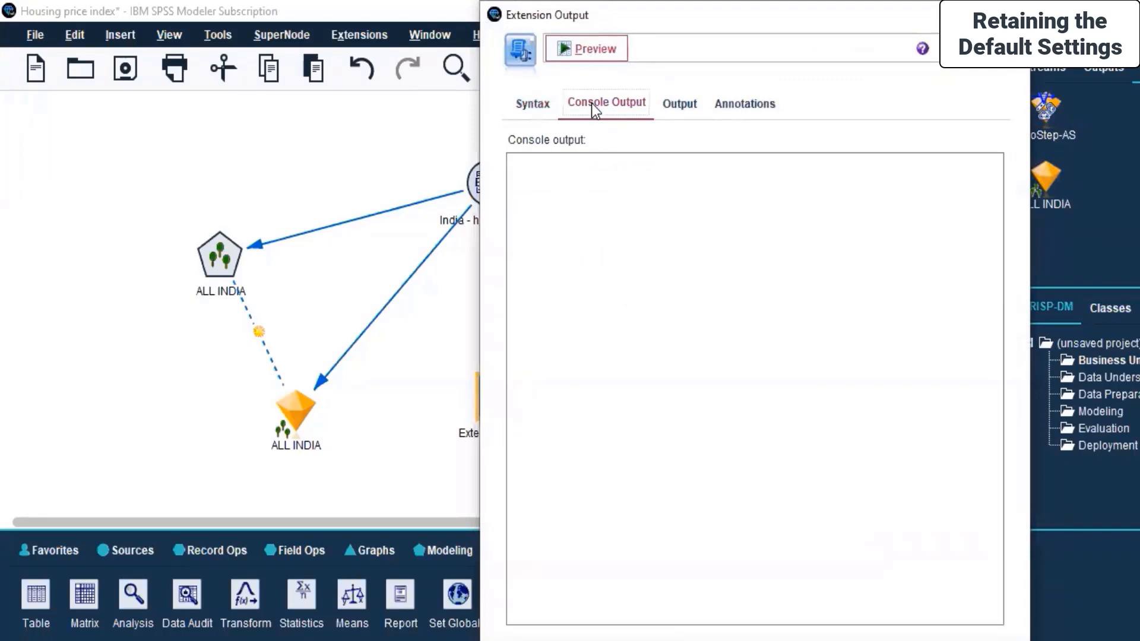
{"action": "left_click", "coordinate": [674, 106]}
{"action": "left_click", "coordinate": [746, 104]}
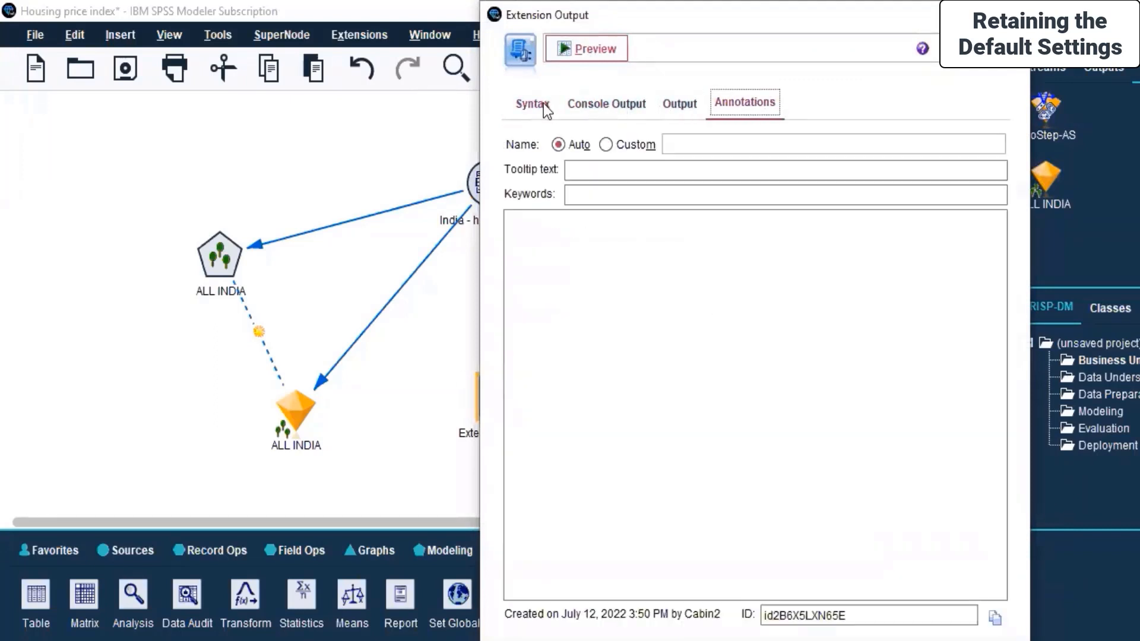
{"action": "left_click", "coordinate": [533, 104]}
{"action": "left_click", "coordinate": [591, 48]}
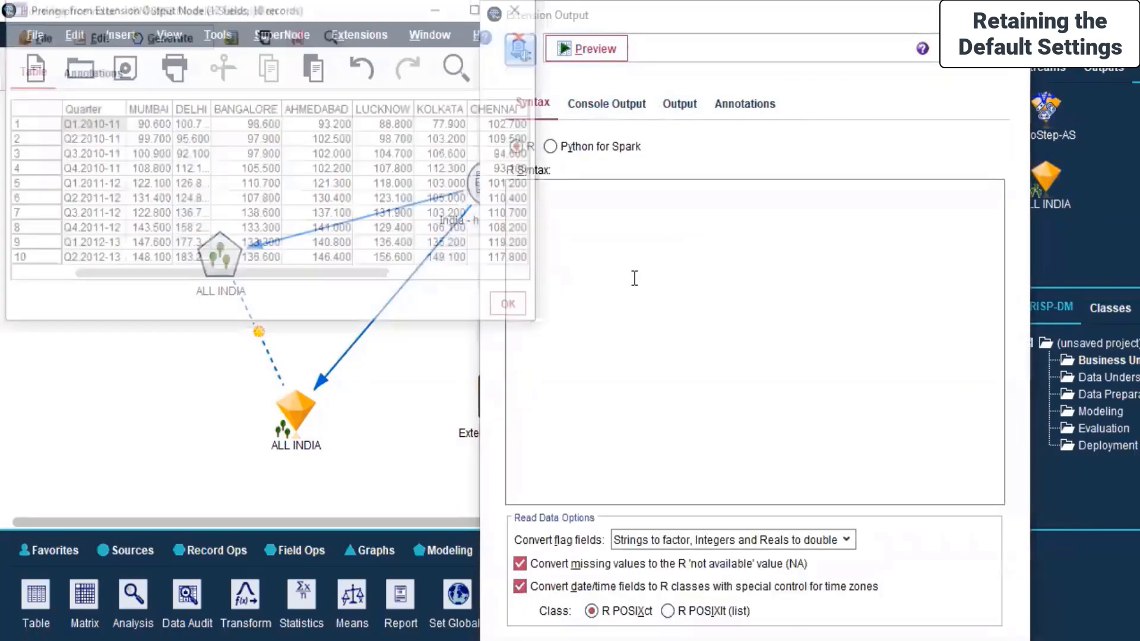
{"action": "left_click", "coordinate": [513, 307]}
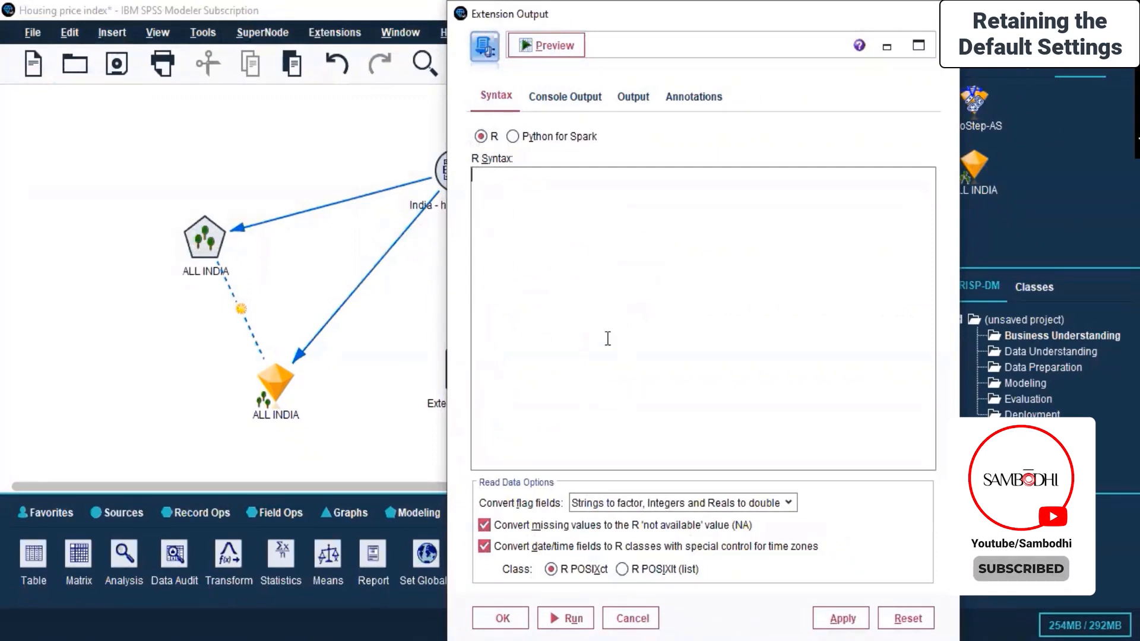
{"action": "left_click", "coordinate": [633, 618]}
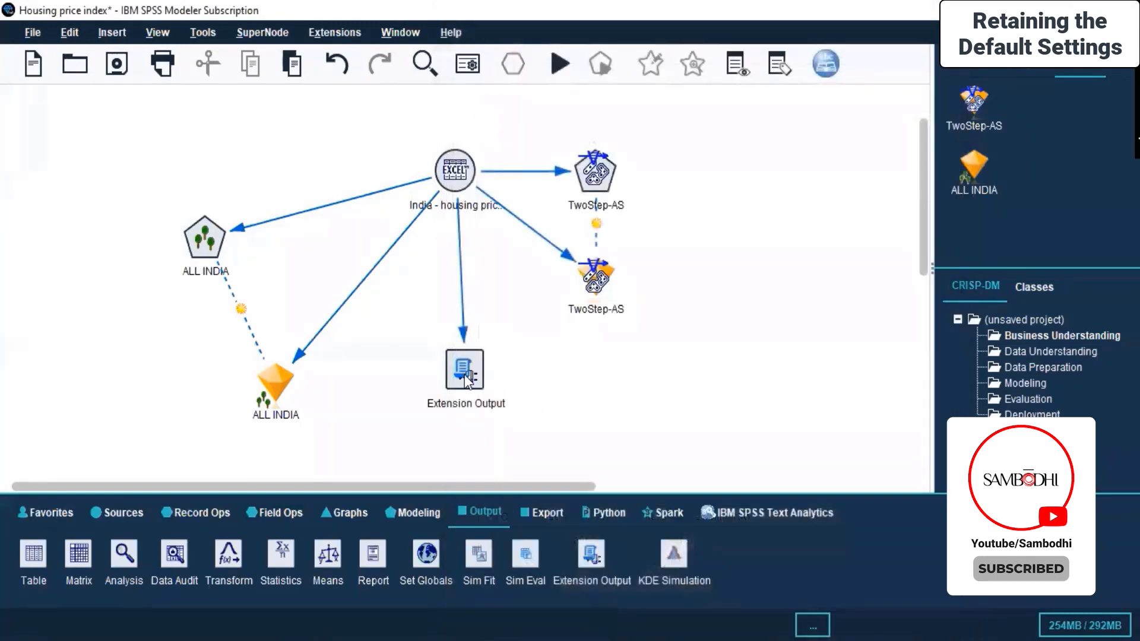
Step: Delete the Extension Output node from the stream
{"action": "left_click", "coordinate": [469, 380]}
{"action": "right_click", "coordinate": [469, 380]}
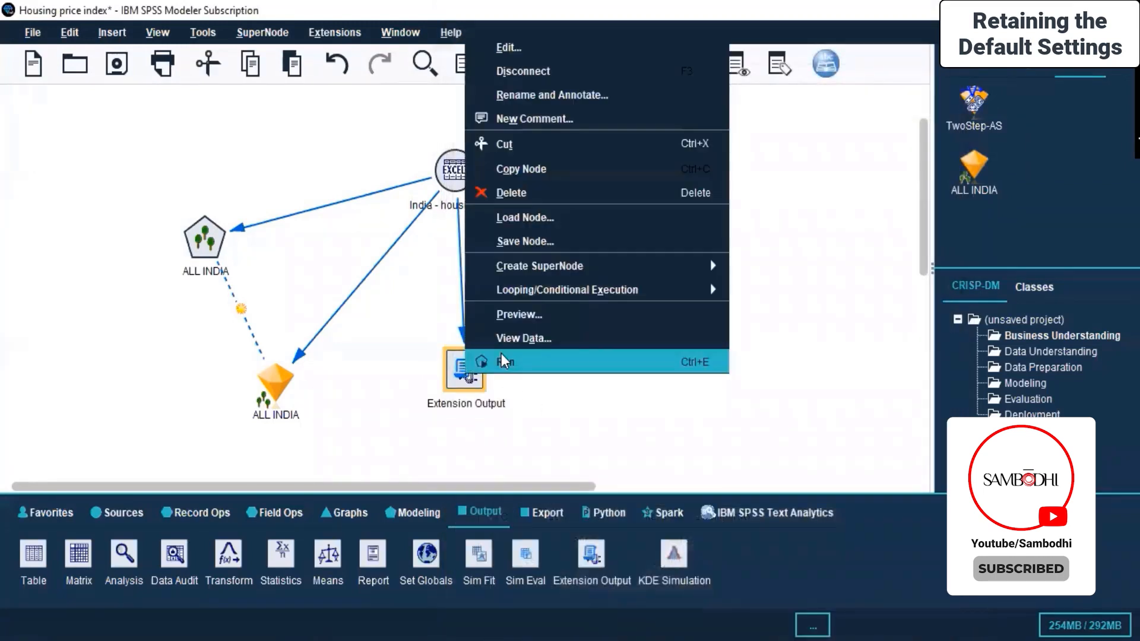
{"action": "left_click", "coordinate": [510, 190]}
Step: Add a KDE Simulation node below the India housing prices Excel source and connect the source to it
{"action": "left_click_drag", "start_coordinate": [675, 567], "coordinate": [478, 334]}
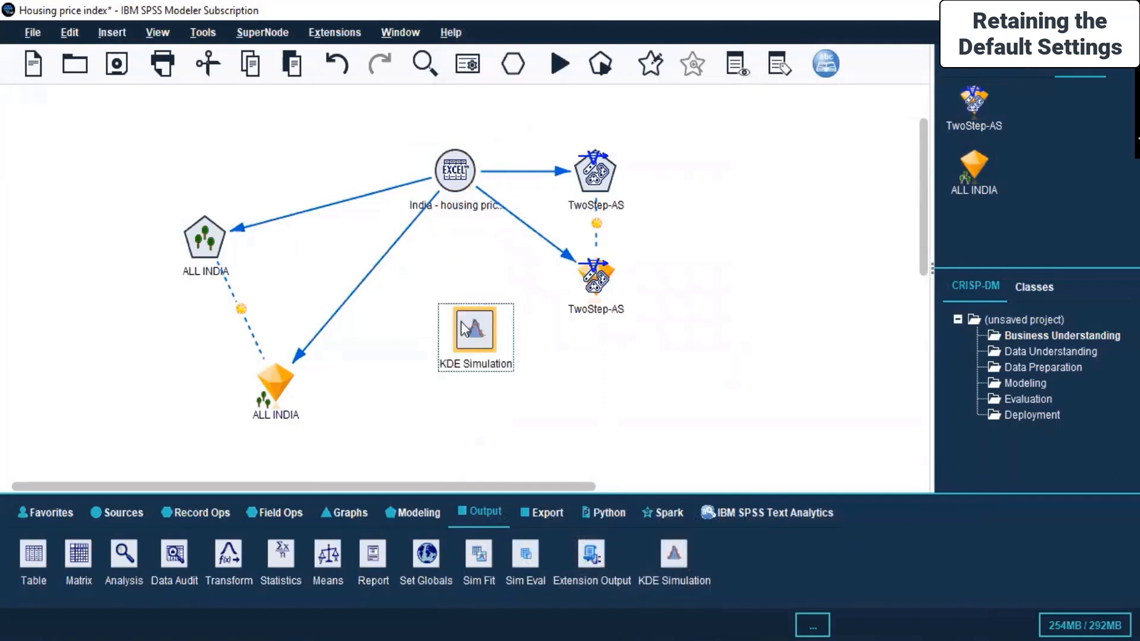
{"action": "left_click", "coordinate": [455, 181]}
{"action": "right_click", "coordinate": [455, 181]}
{"action": "left_click", "coordinate": [487, 205]}
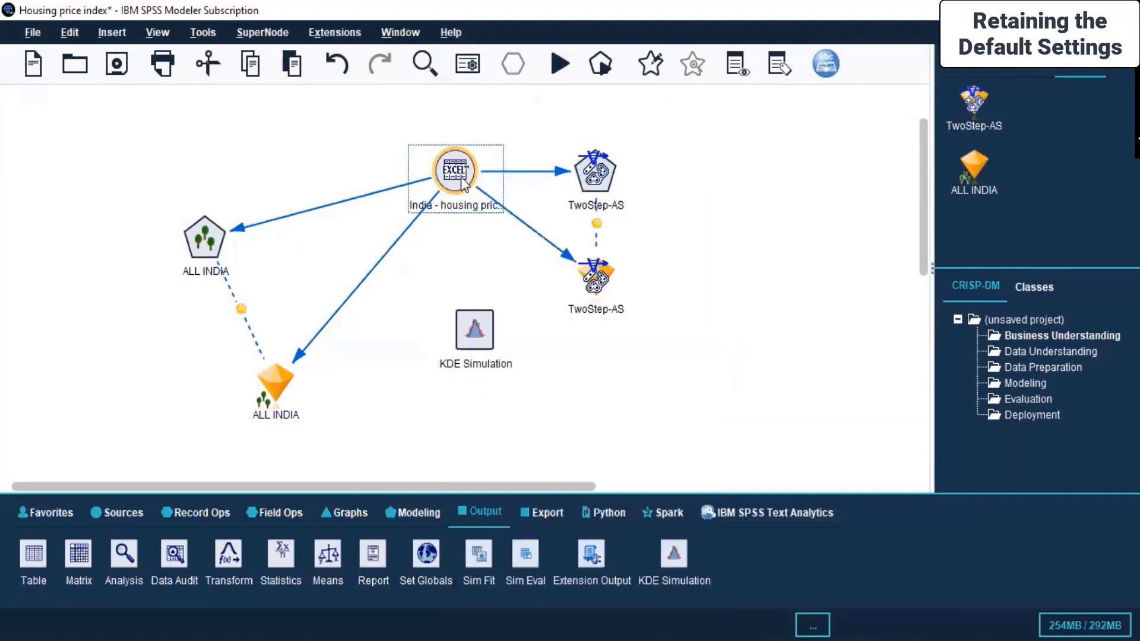
{"action": "left_click", "coordinate": [465, 332]}
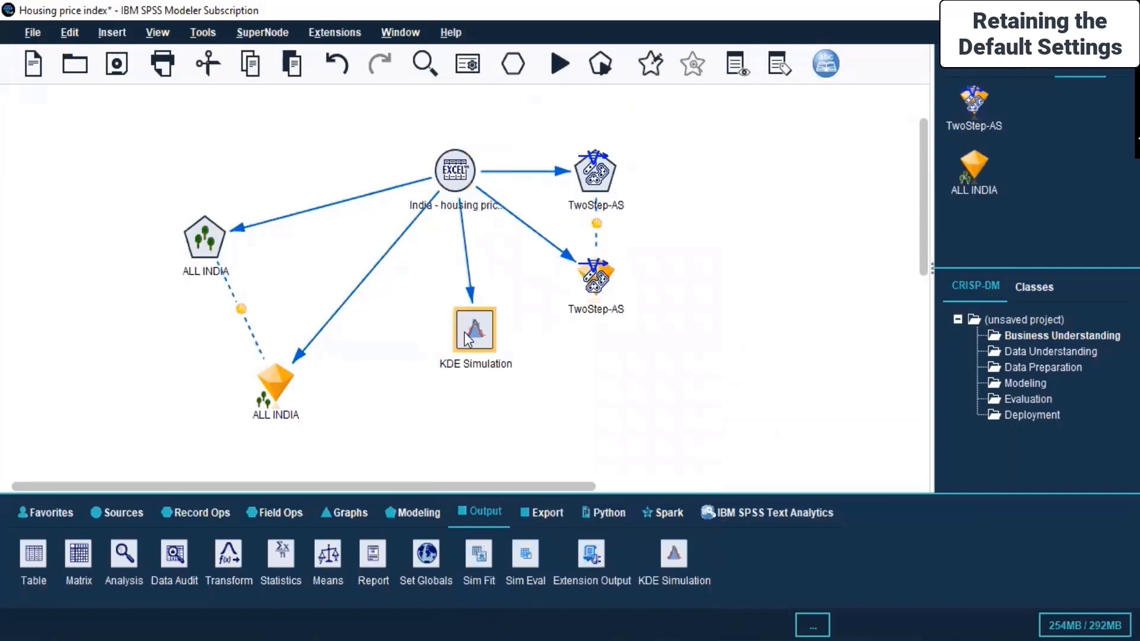
Step: Review the KDE Simulation node's field, build, model and annotation options, and apply its settings with predefined roles
{"action": "right_click", "coordinate": [465, 332]}
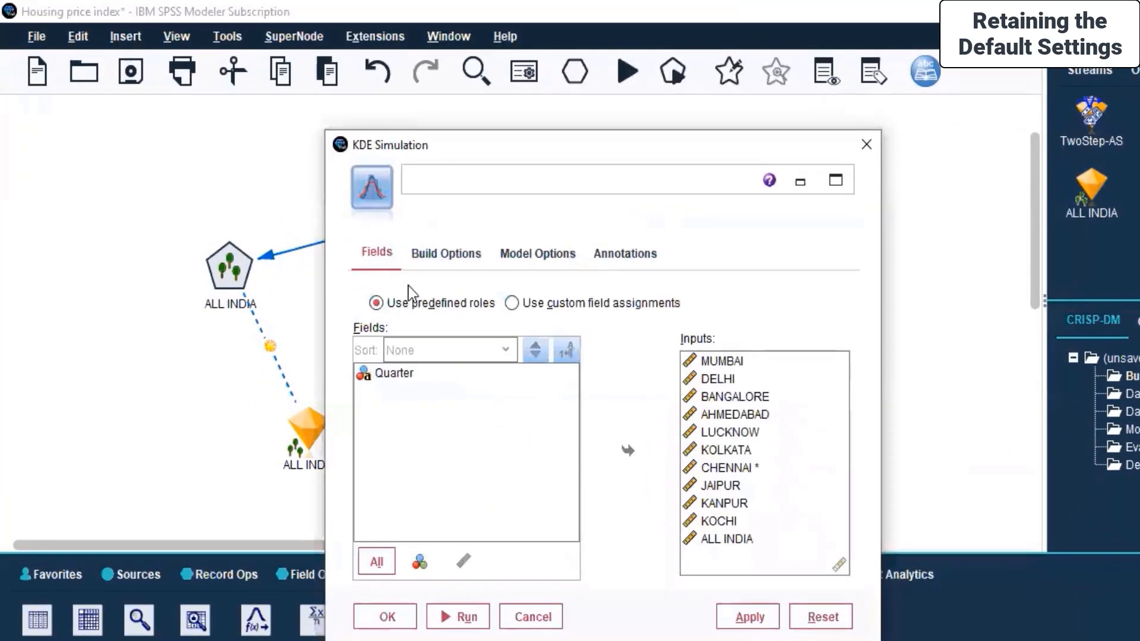
{"action": "left_click", "coordinate": [538, 306]}
{"action": "left_click", "coordinate": [394, 305]}
{"action": "left_click", "coordinate": [419, 253]}
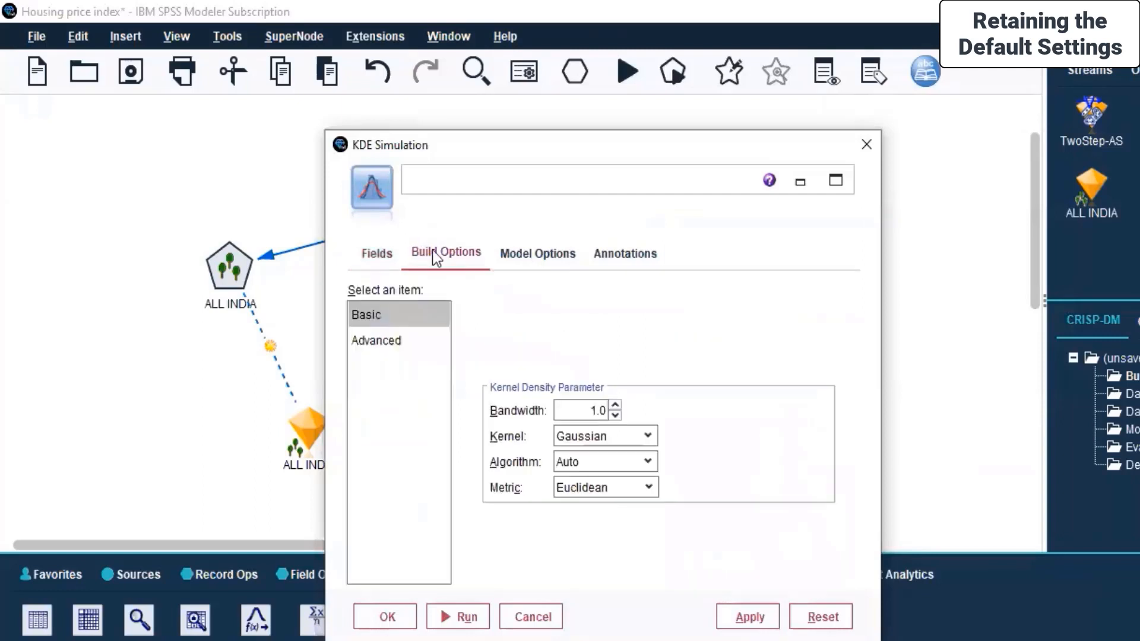
{"action": "left_click", "coordinate": [517, 255]}
{"action": "left_click", "coordinate": [591, 253]}
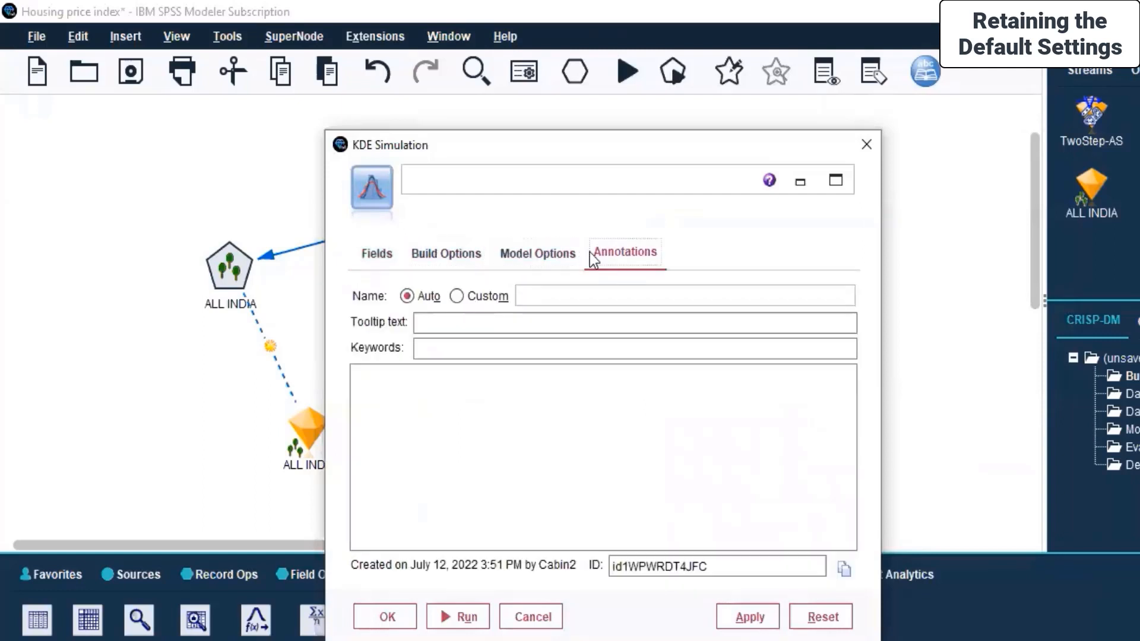
{"action": "left_click", "coordinate": [383, 246]}
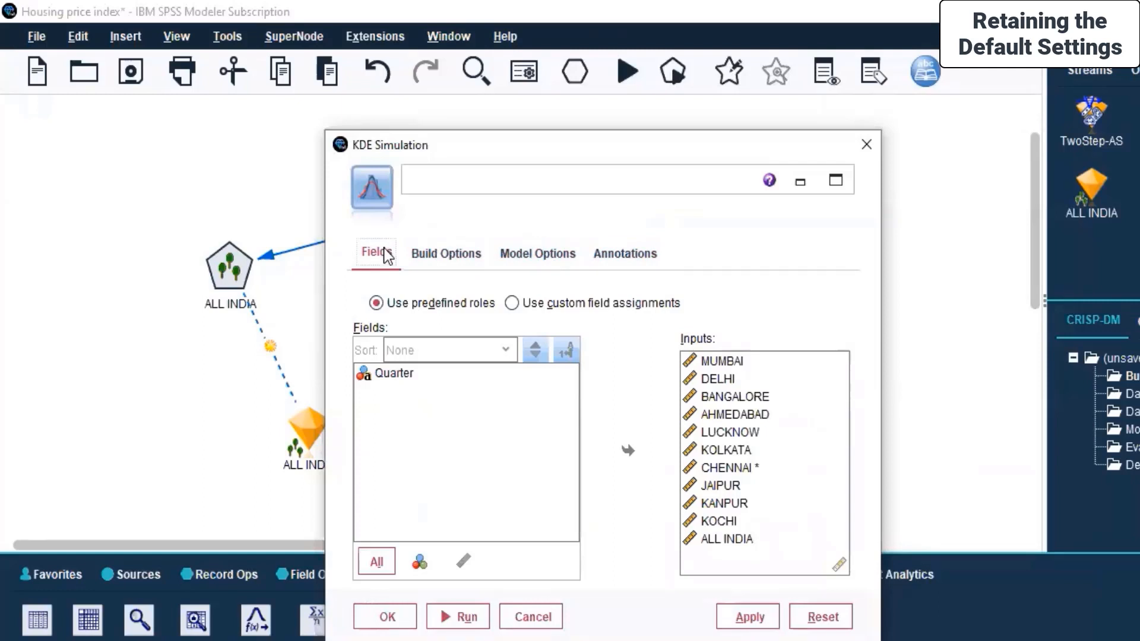
{"action": "left_click", "coordinate": [753, 620]}
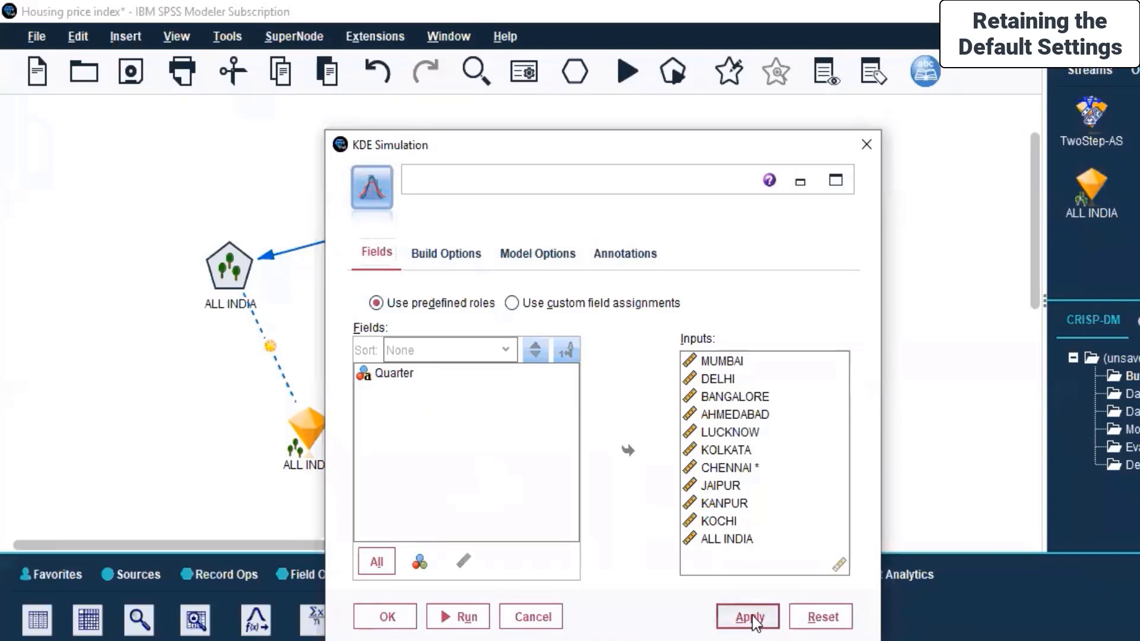
{"action": "left_click", "coordinate": [387, 618]}
Step: Run the KDE Simulation node, and close the execution feedback
{"action": "right_click", "coordinate": [521, 358]}
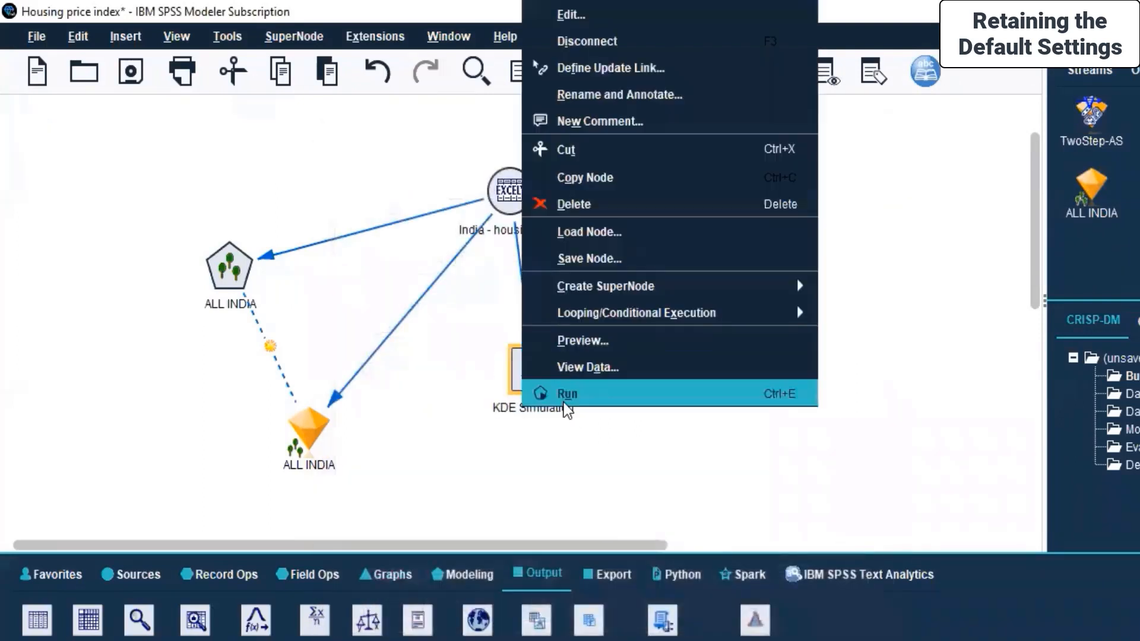
{"action": "left_click", "coordinate": [564, 399]}
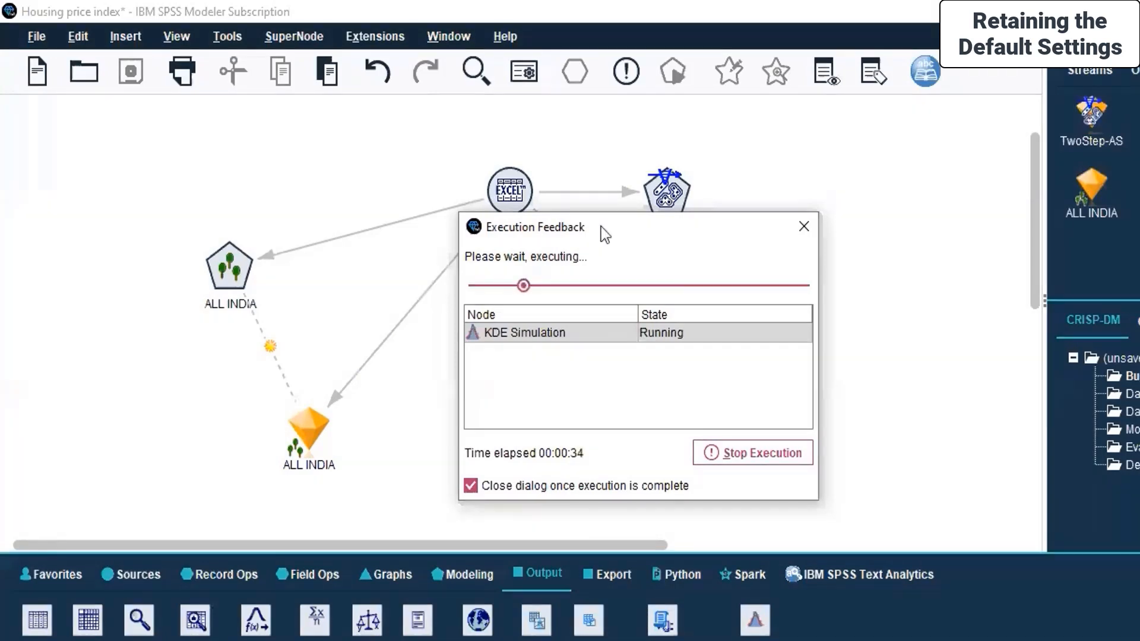
{"action": "left_click_drag", "start_coordinate": [601, 227], "coordinate": [821, 164]}
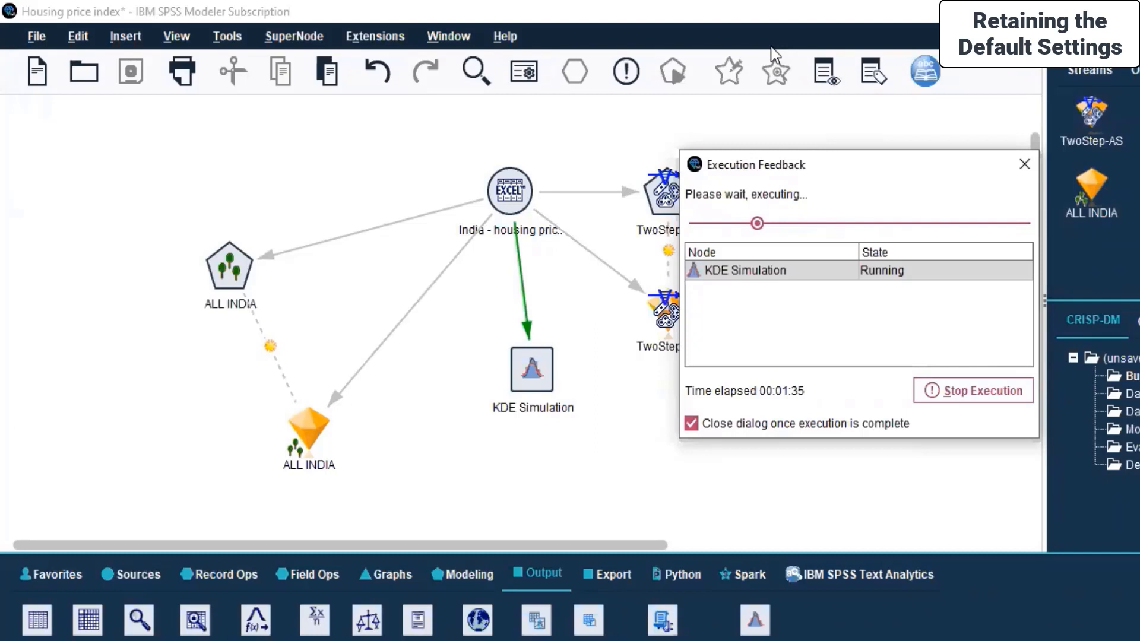
{"action": "left_click", "coordinate": [1023, 166]}
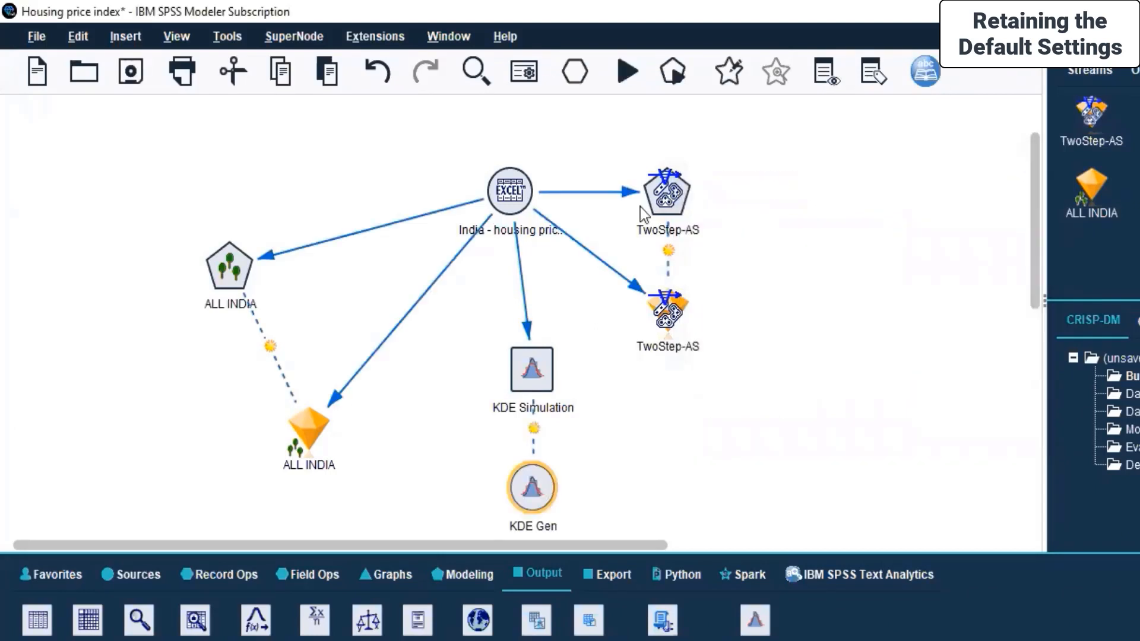
Step: Open the KDE Gen node for editing and review its settings, filter and field types
{"action": "scroll", "coordinate": [666, 434], "scroll_direction": "down", "scroll_amount": 3}
{"action": "scroll", "coordinate": [667, 434], "scroll_direction": "up", "scroll_amount": 3}
{"action": "scroll", "coordinate": [667, 433], "scroll_direction": "down", "scroll_amount": 2}
{"action": "left_click", "coordinate": [532, 371]}
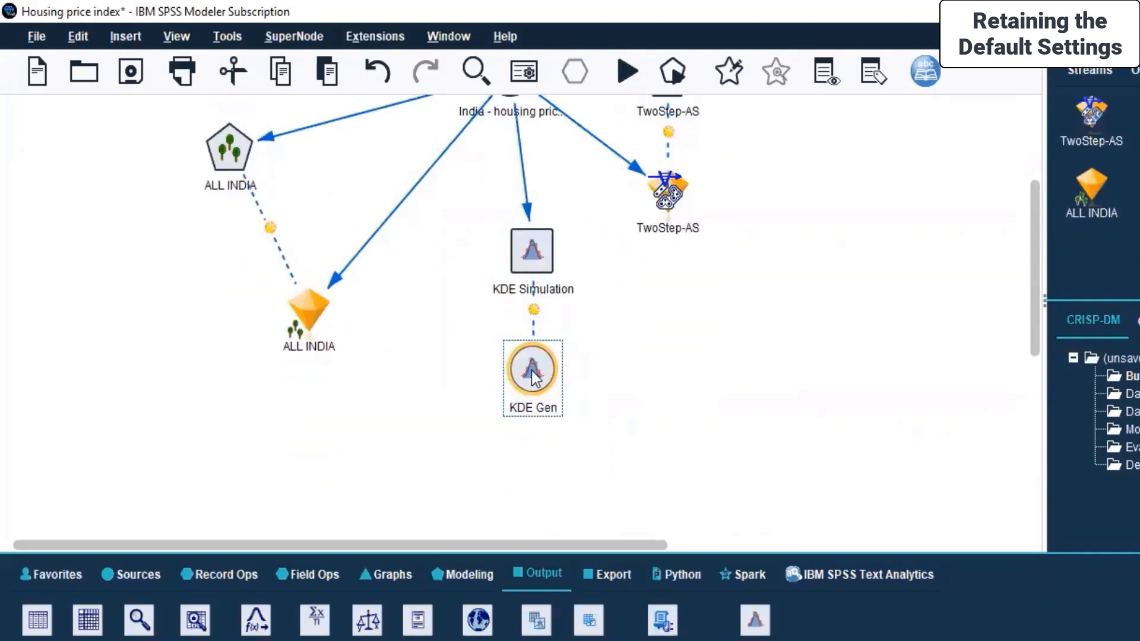
{"action": "right_click", "coordinate": [532, 370]}
{"action": "mouse_move", "coordinate": [533, 370]}
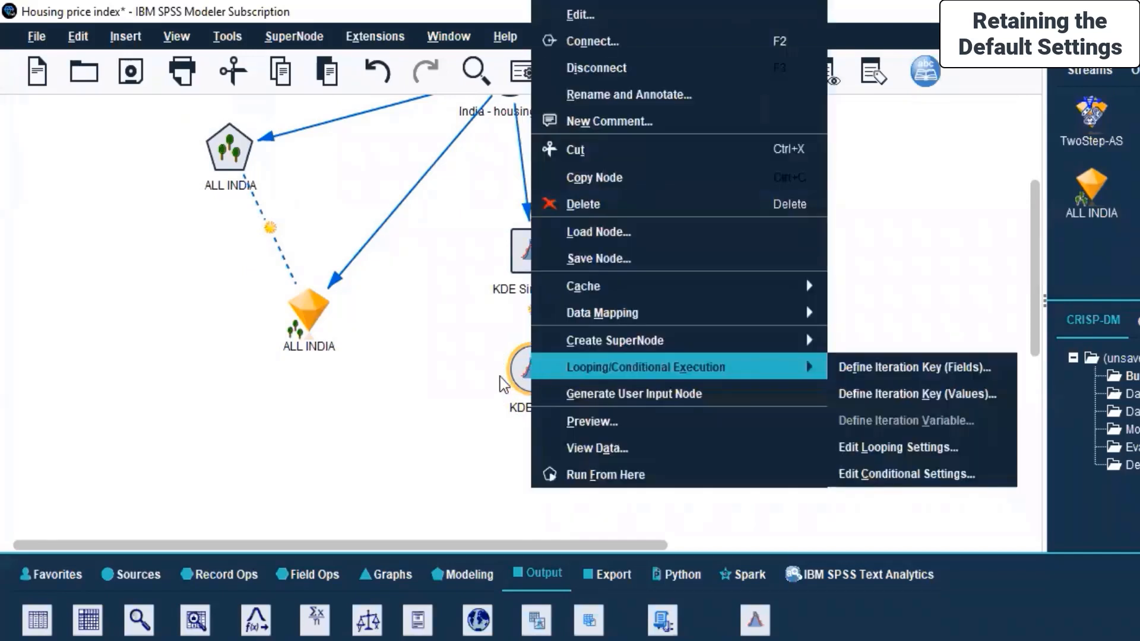
{"action": "left_click", "coordinate": [573, 17]}
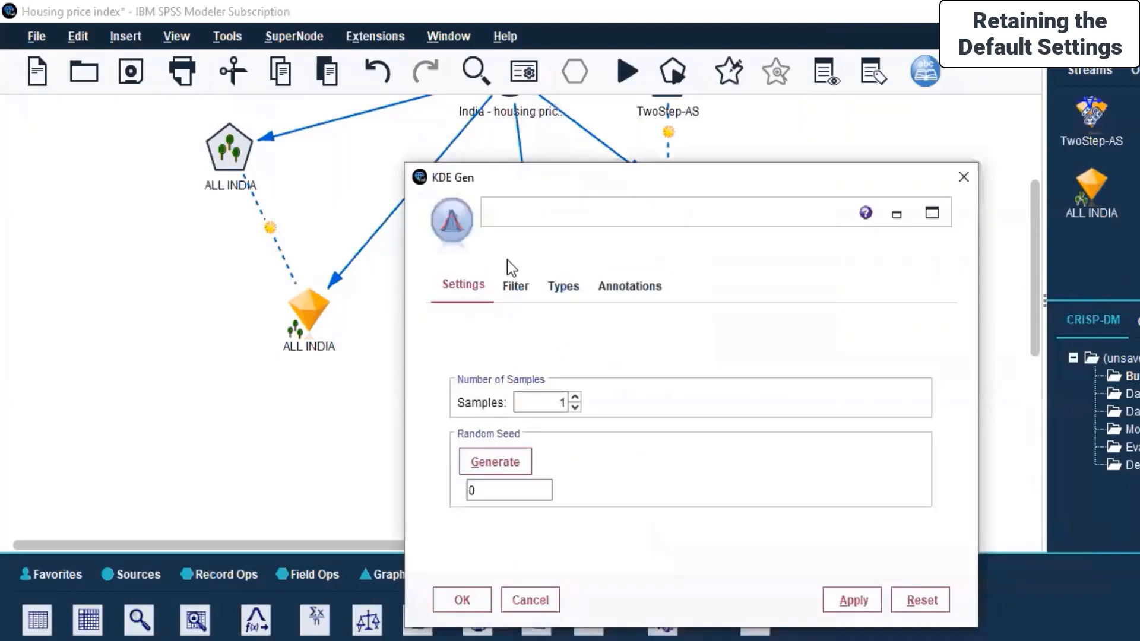
{"action": "left_click", "coordinate": [516, 289]}
{"action": "left_click", "coordinate": [573, 288]}
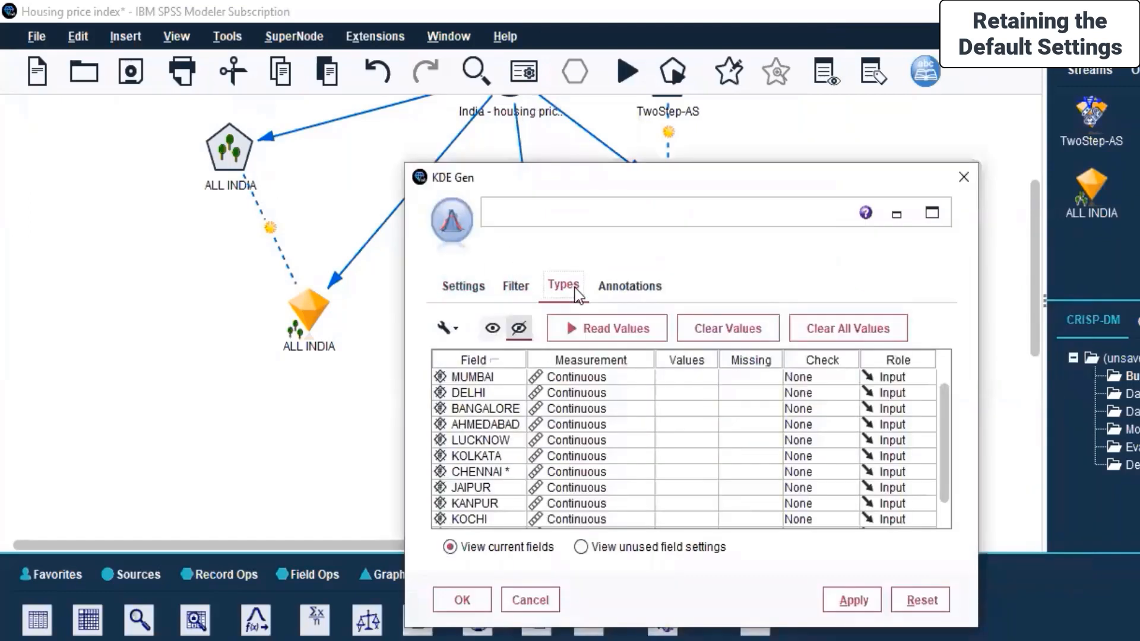
Step: Read the field values into the KDE Gen node's types and accept its settings
{"action": "left_click", "coordinate": [621, 335]}
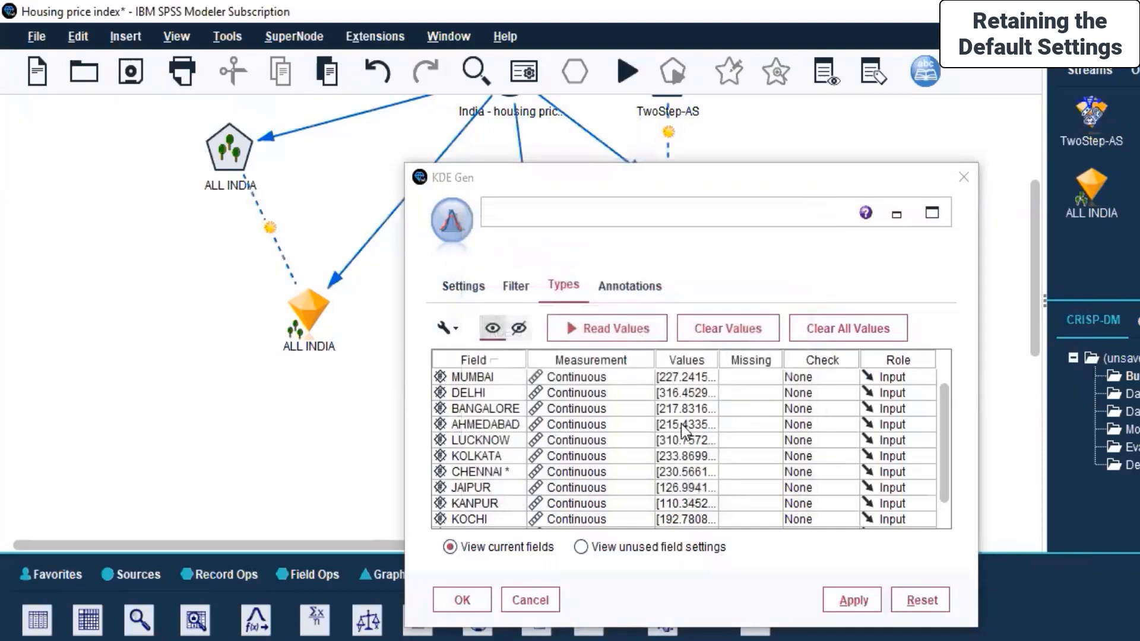
{"action": "left_click", "coordinate": [619, 185]}
{"action": "left_click_drag", "start_coordinate": [617, 180], "coordinate": [840, 267]}
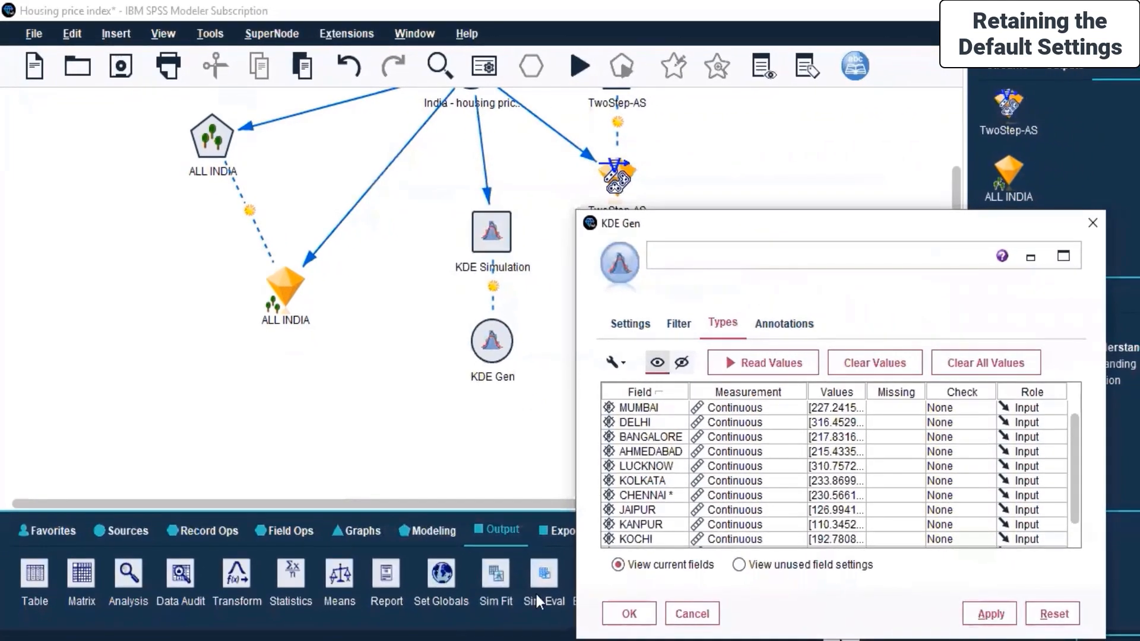
{"action": "left_click", "coordinate": [622, 616]}
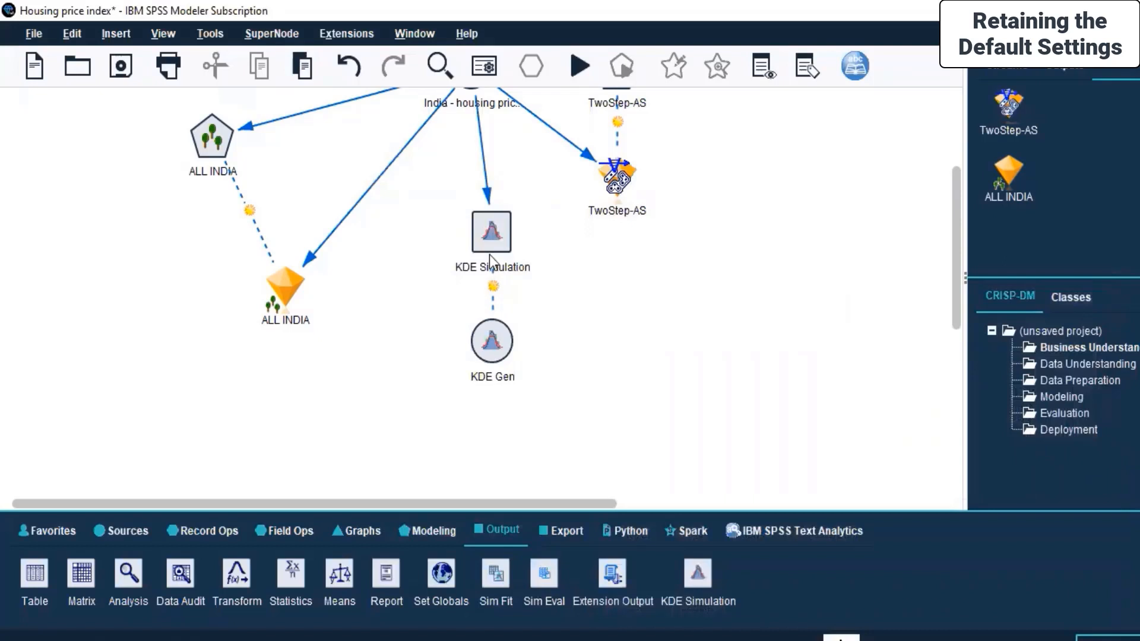
Step: Try to run the stream from the KDE Gen node, and close the messages dialog
{"action": "right_click", "coordinate": [490, 339]}
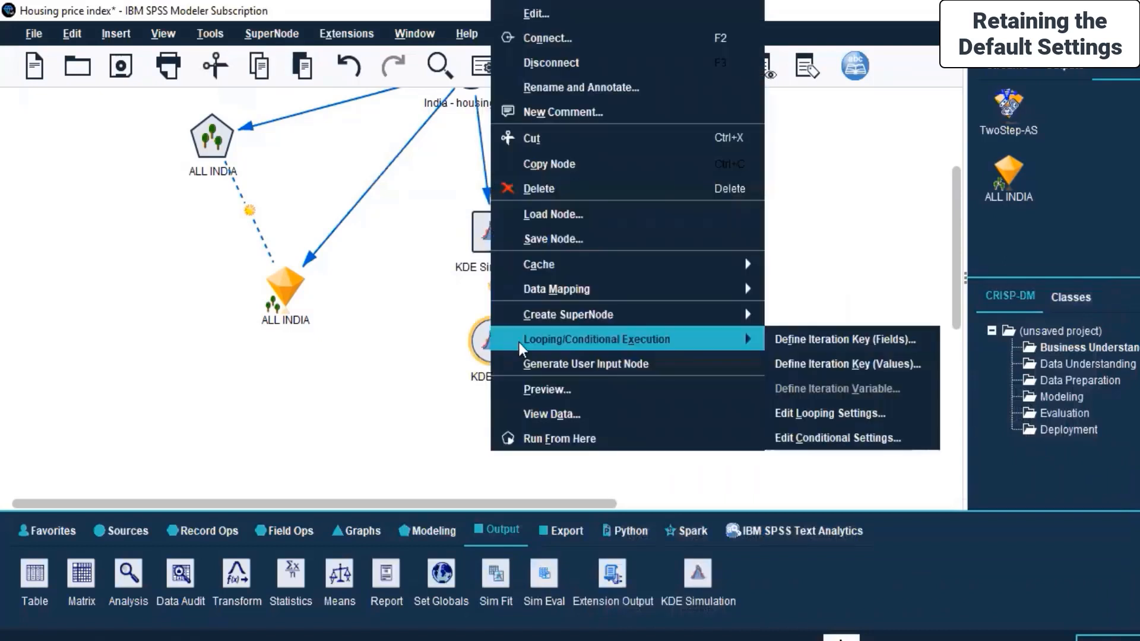
{"action": "left_click", "coordinate": [599, 440]}
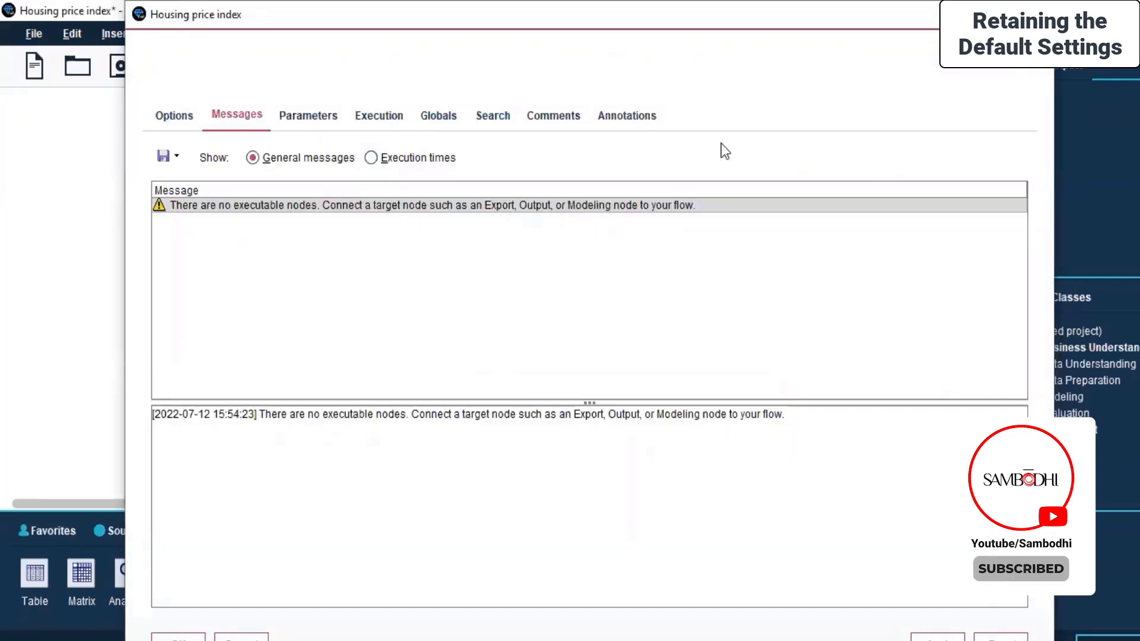
{"action": "key", "text": "Escape"}
{"action": "left_click", "coordinate": [497, 241]}
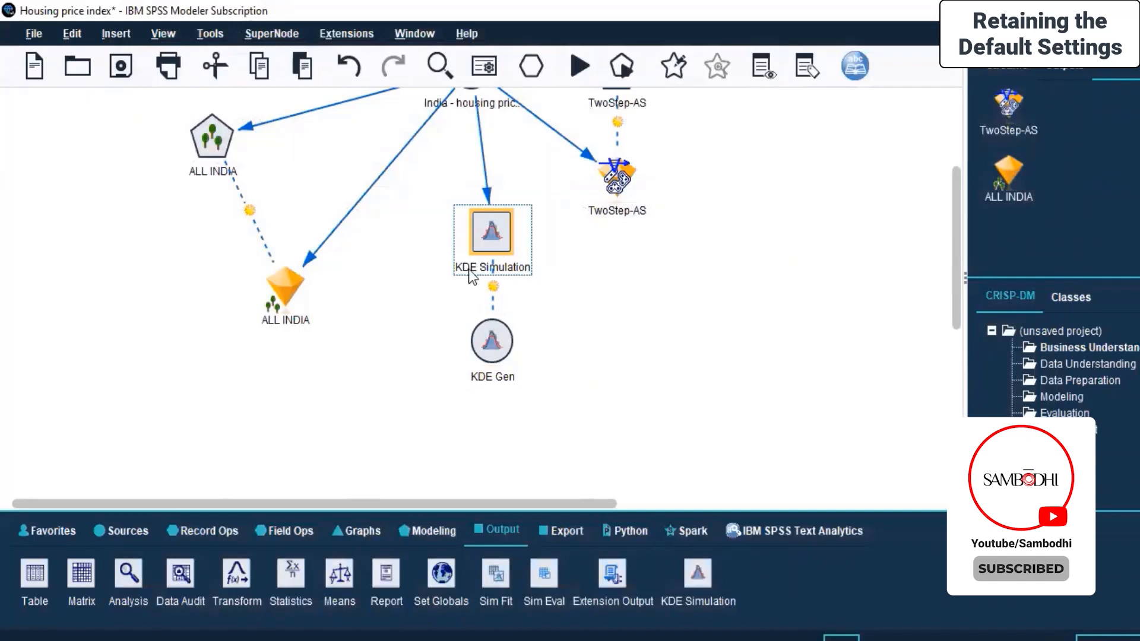
{"action": "scroll", "coordinate": [640, 301], "scroll_direction": "up", "scroll_amount": 3}
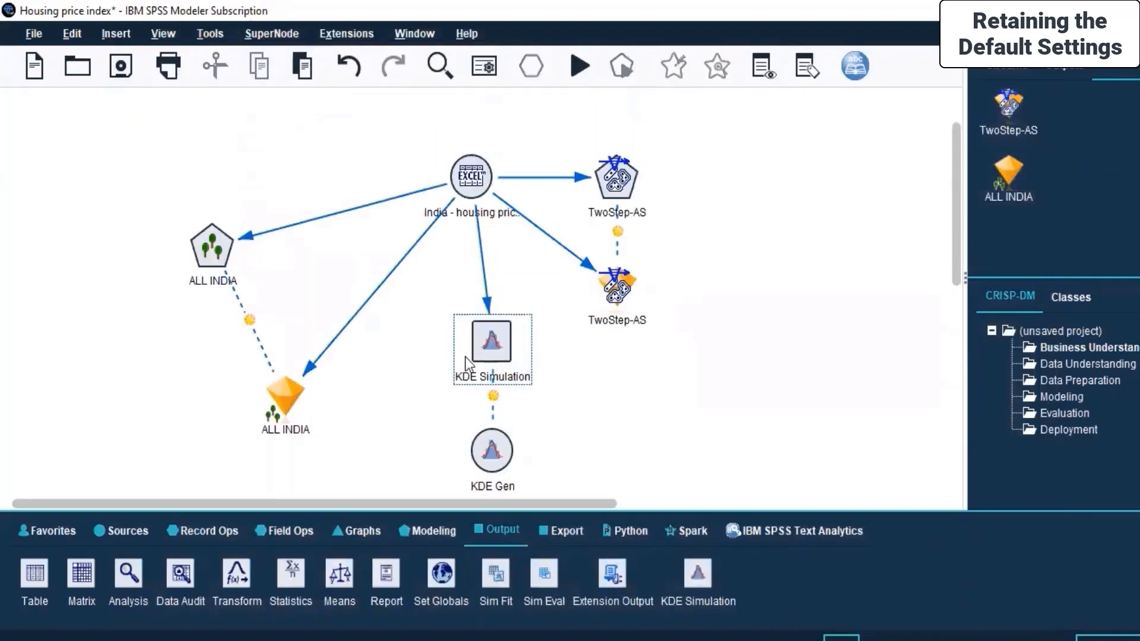
{"action": "scroll", "coordinate": [467, 356], "scroll_direction": "down", "scroll_amount": 3}
{"action": "left_click", "coordinate": [495, 347]}
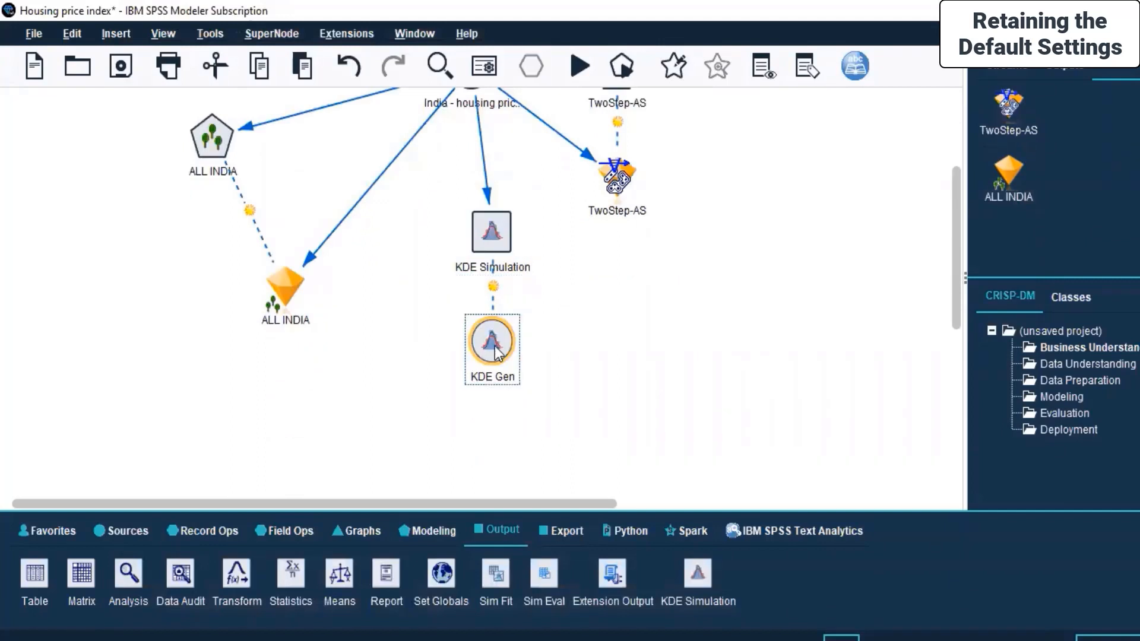
{"action": "left_click", "coordinate": [276, 287]}
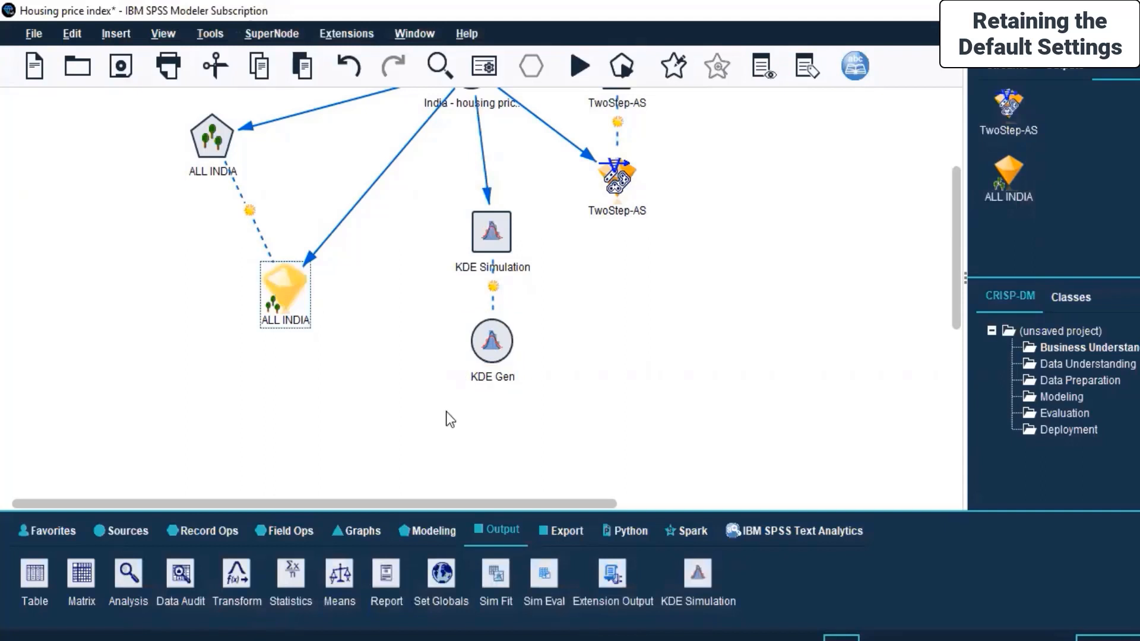
{"action": "left_click", "coordinate": [473, 403]}
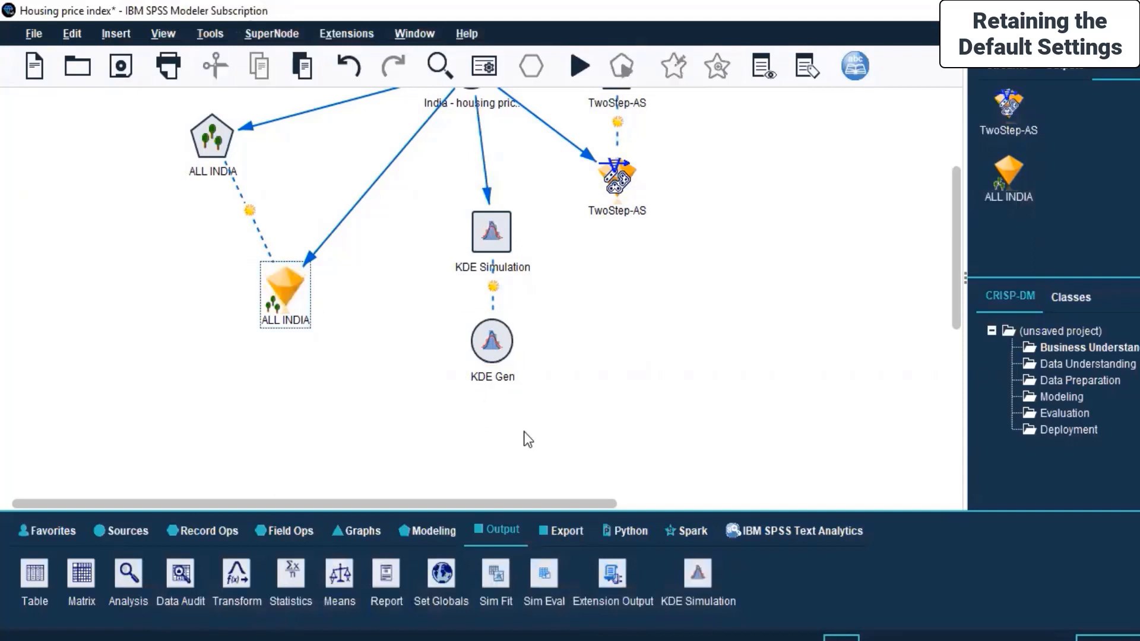
Step: Add a Flat File export node below the KDE Gen node and connect KDE Gen to it
{"action": "left_click", "coordinate": [561, 531]}
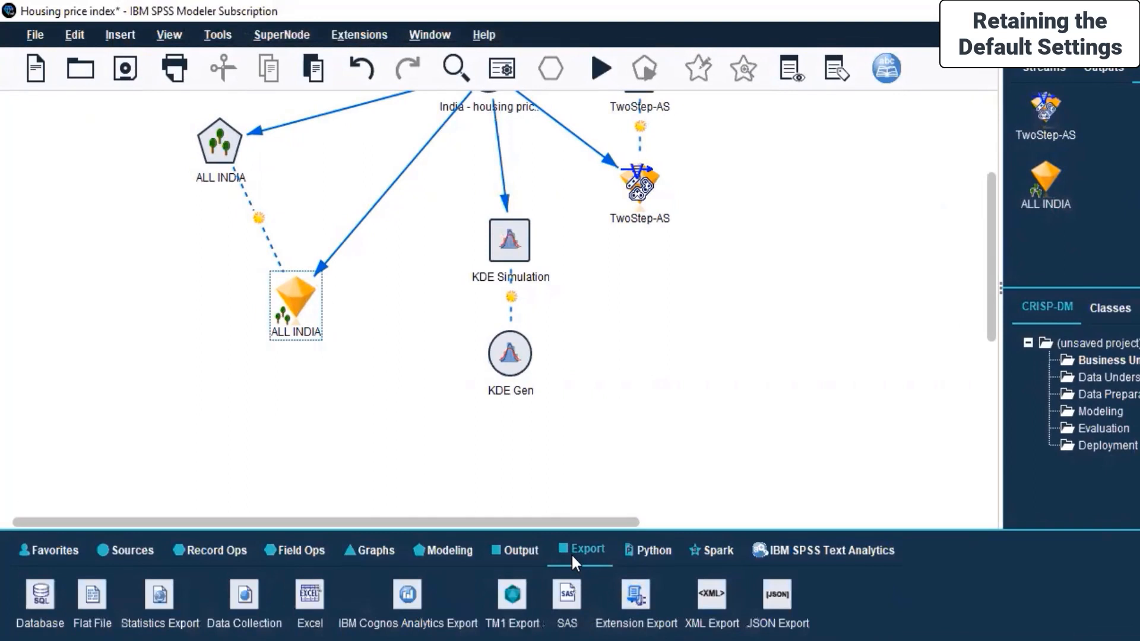
{"action": "left_click", "coordinate": [511, 365]}
{"action": "right_click", "coordinate": [510, 365]}
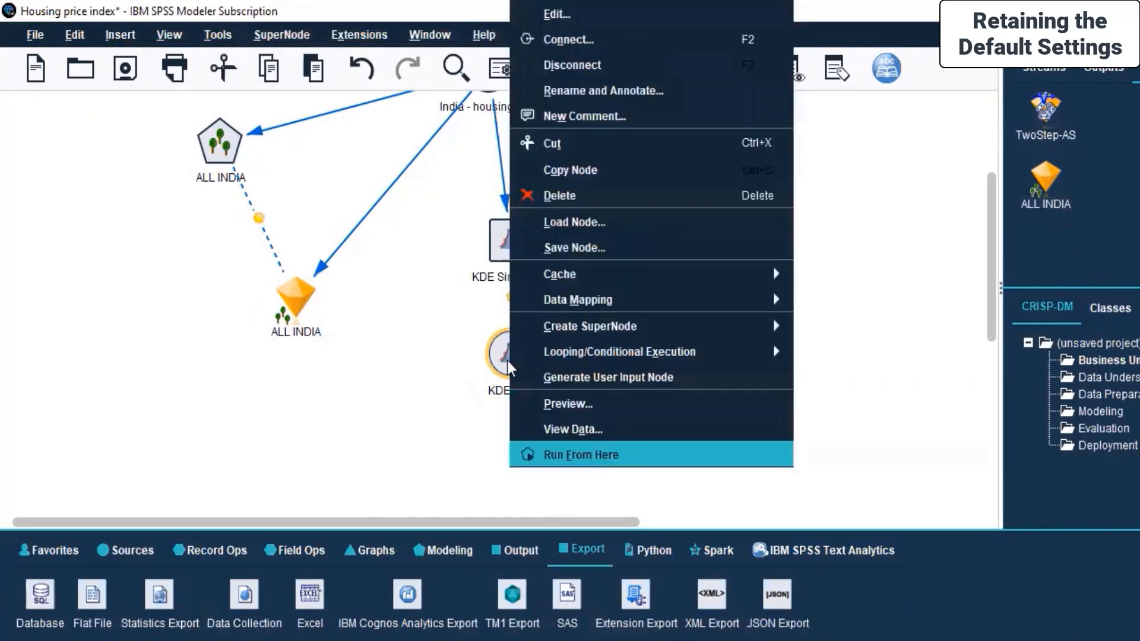
{"action": "left_click", "coordinate": [581, 455]}
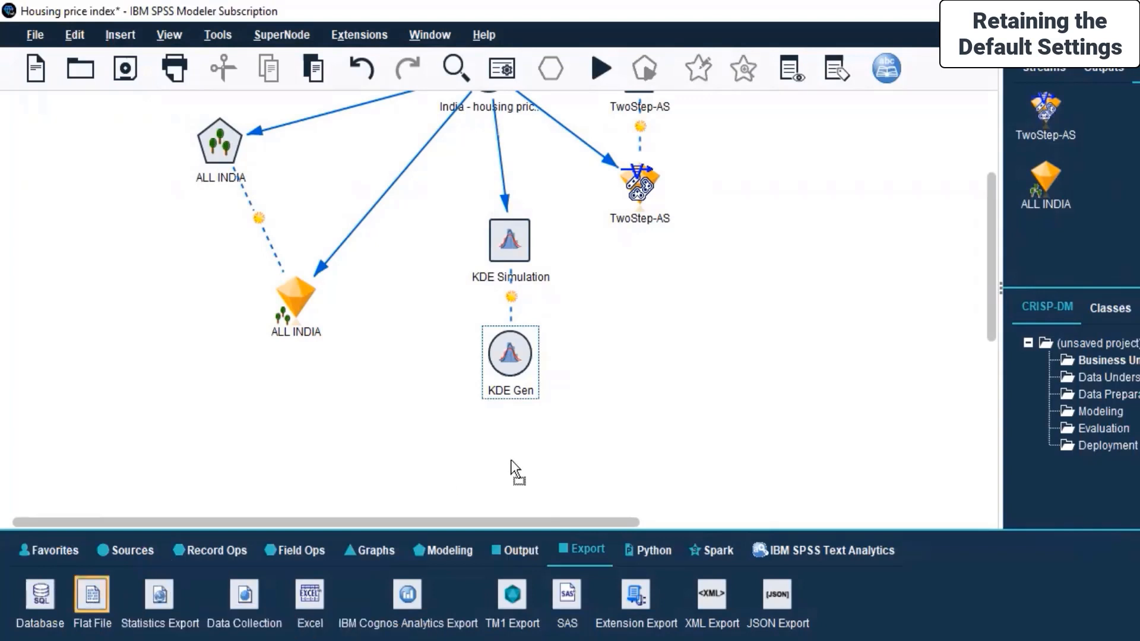
{"action": "left_click_drag", "start_coordinate": [511, 459], "coordinate": [512, 470]}
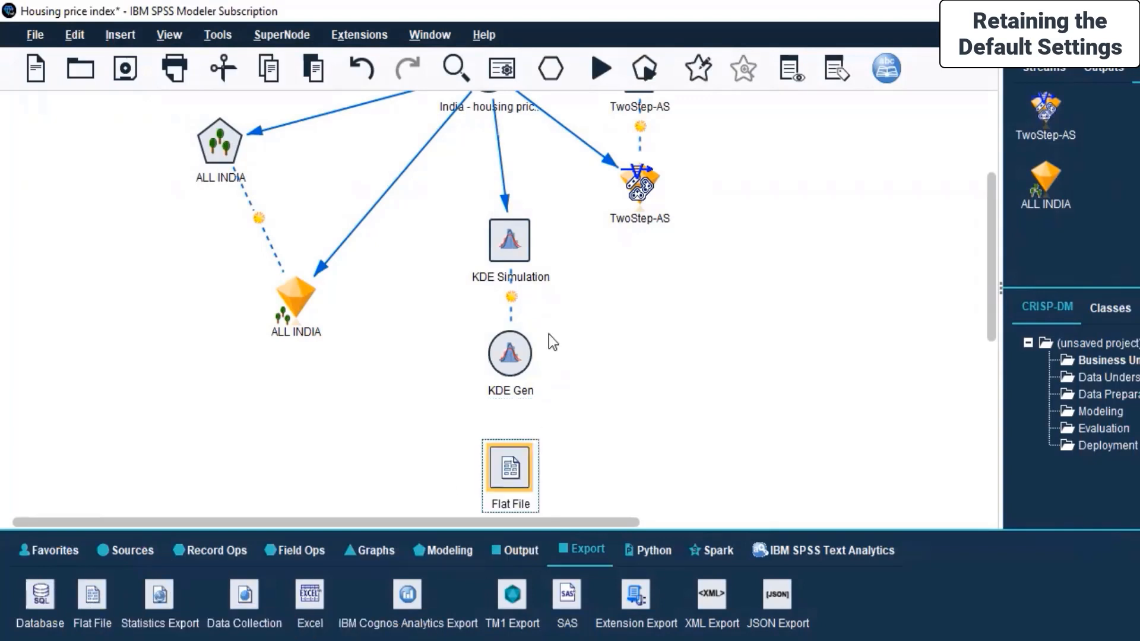
{"action": "right_click", "coordinate": [506, 362]}
{"action": "left_click", "coordinate": [561, 45]}
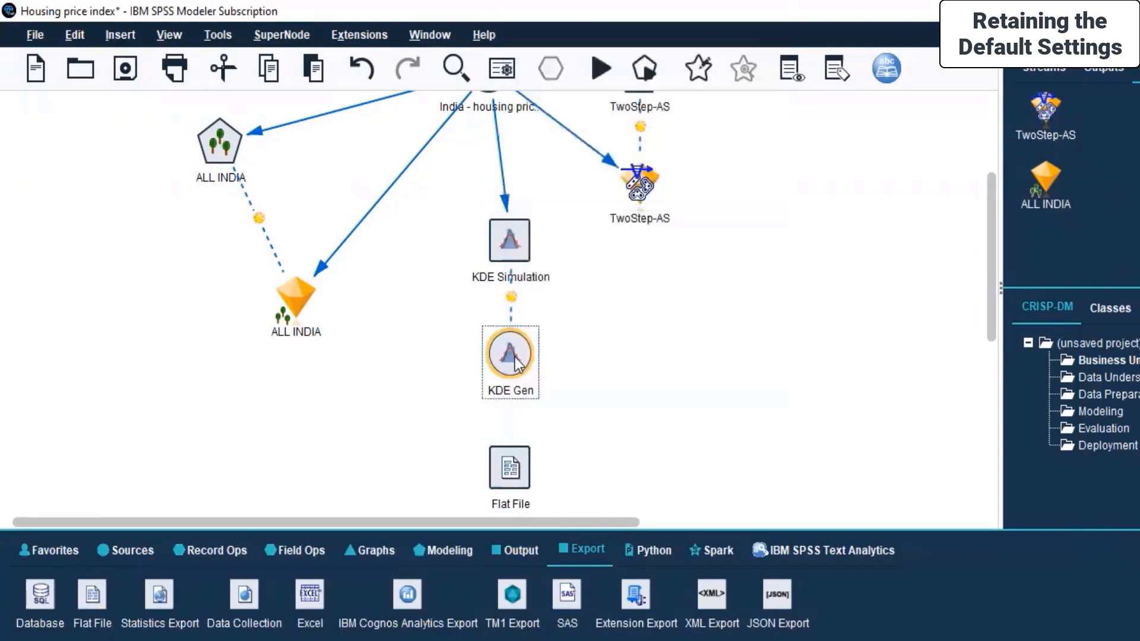
{"action": "left_click", "coordinate": [524, 475]}
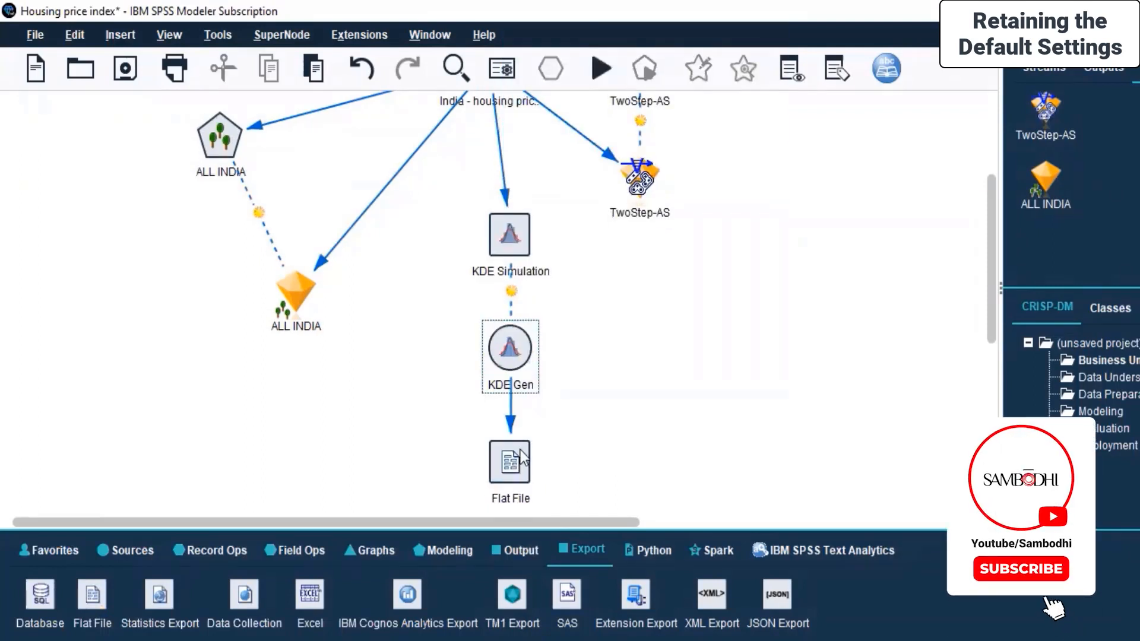
Step: Run the stream from the KDE Gen node through the connected Flat File export
{"action": "right_click", "coordinate": [512, 359]}
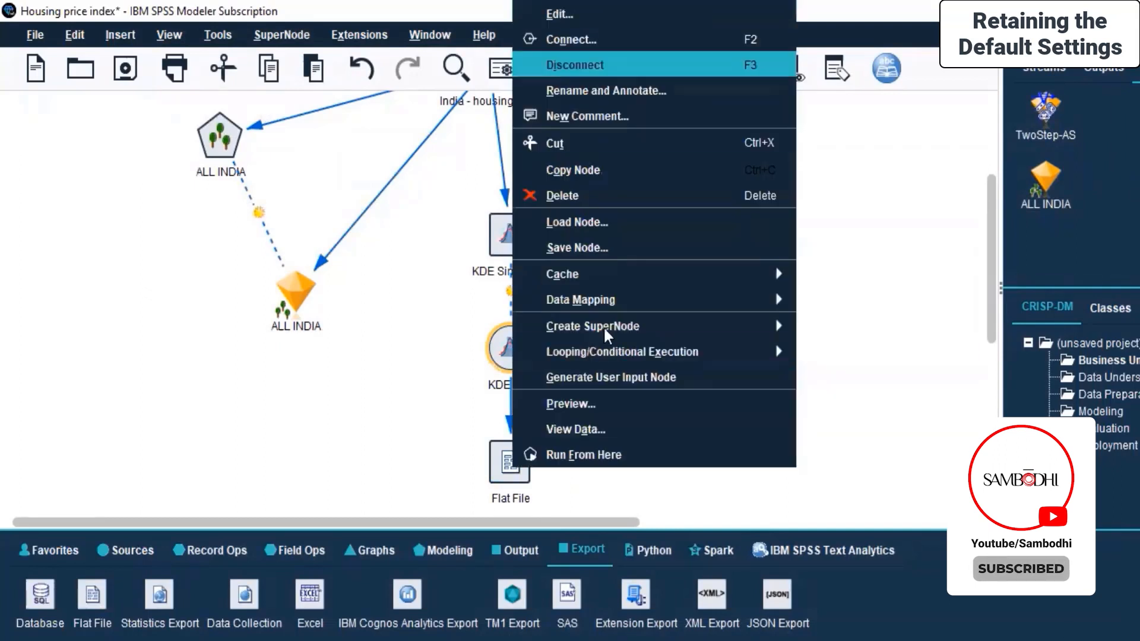
{"action": "left_click", "coordinate": [616, 455]}
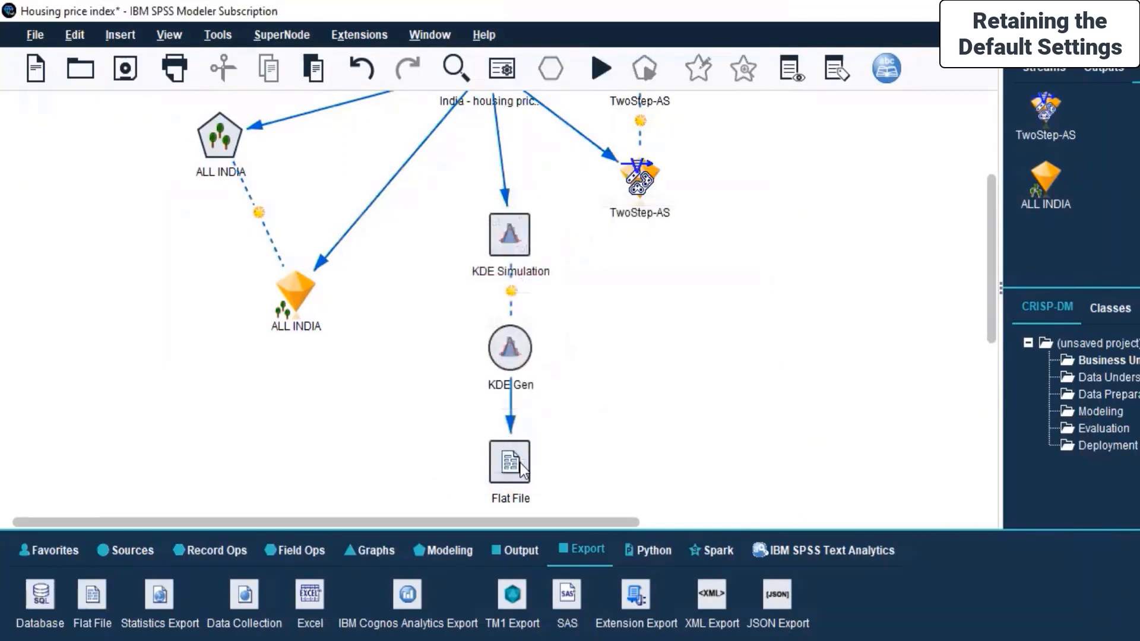
{"action": "left_click", "coordinate": [520, 463]}
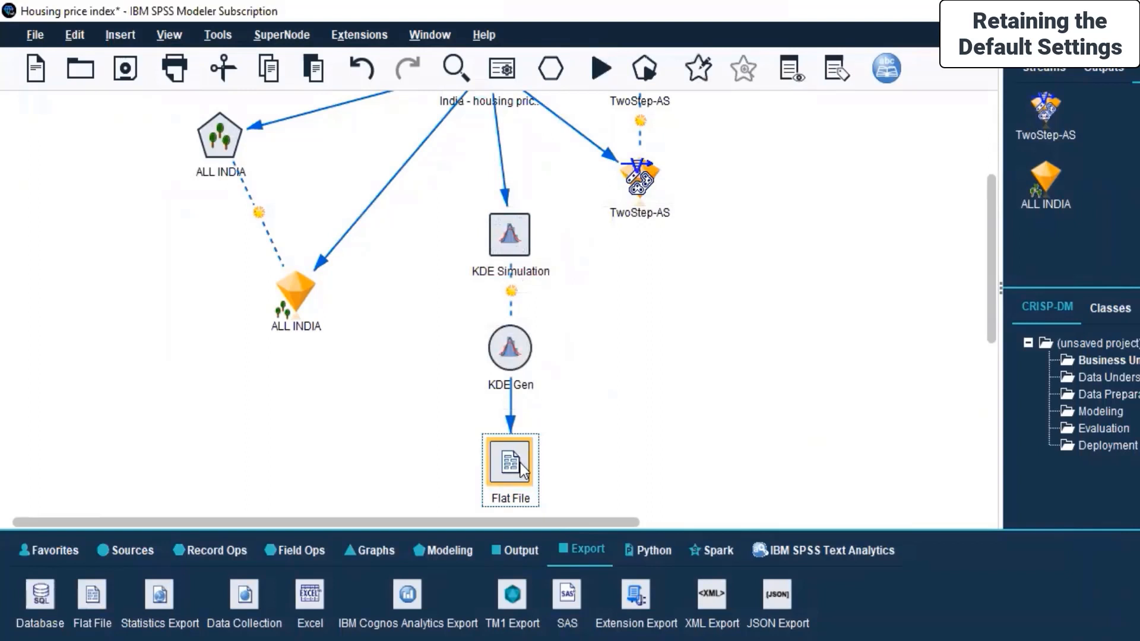
Step: Review the Flat File node's export, publish and annotation options, and apply its default settings
{"action": "double_click", "coordinate": [521, 465]}
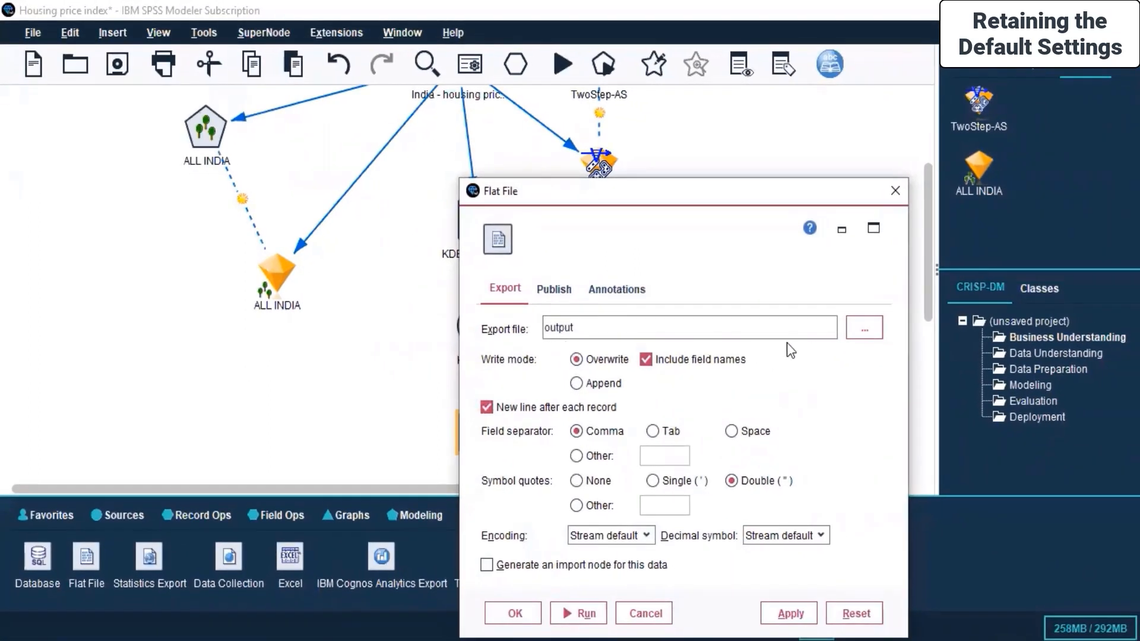
{"action": "left_click", "coordinate": [555, 290]}
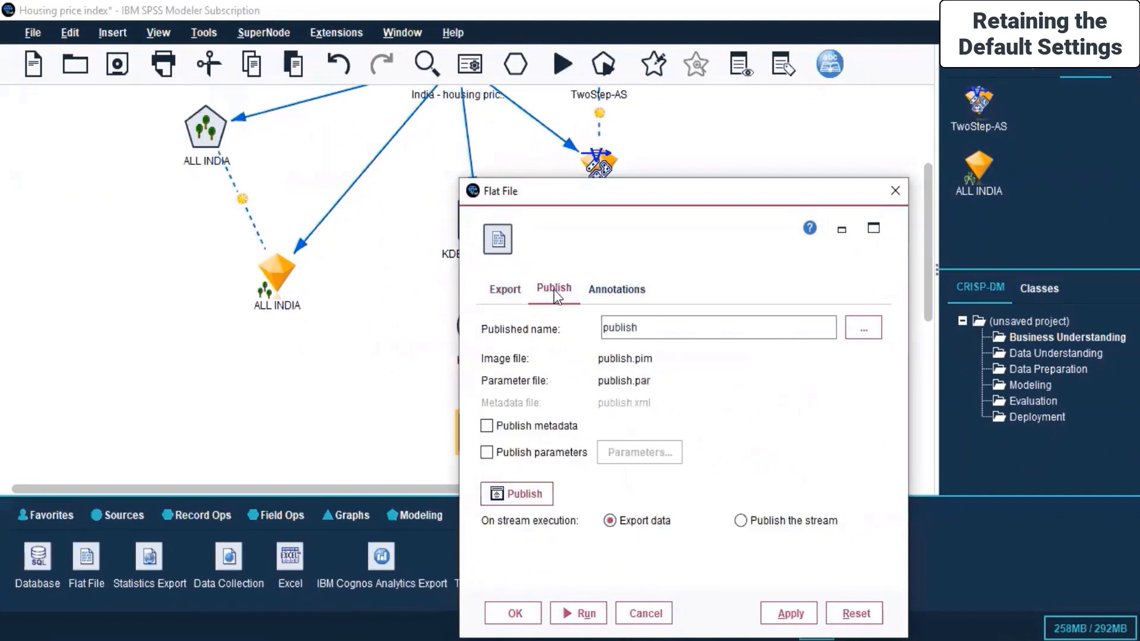
{"action": "left_click", "coordinate": [616, 291]}
{"action": "left_click", "coordinate": [505, 293]}
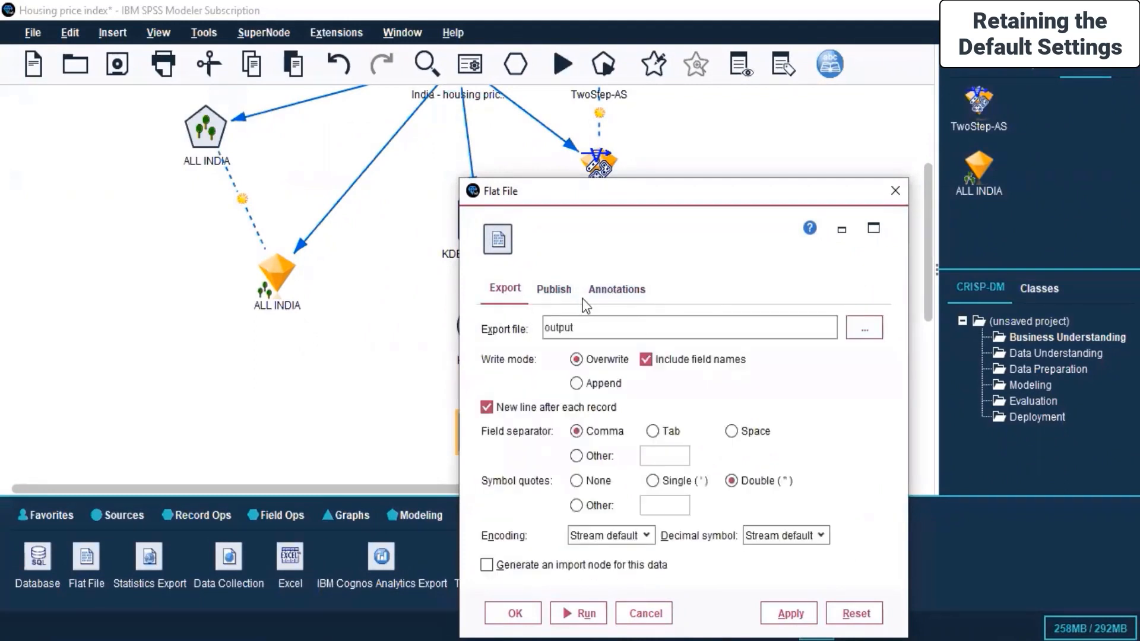
{"action": "left_click_drag", "start_coordinate": [622, 191], "coordinate": [718, 90]}
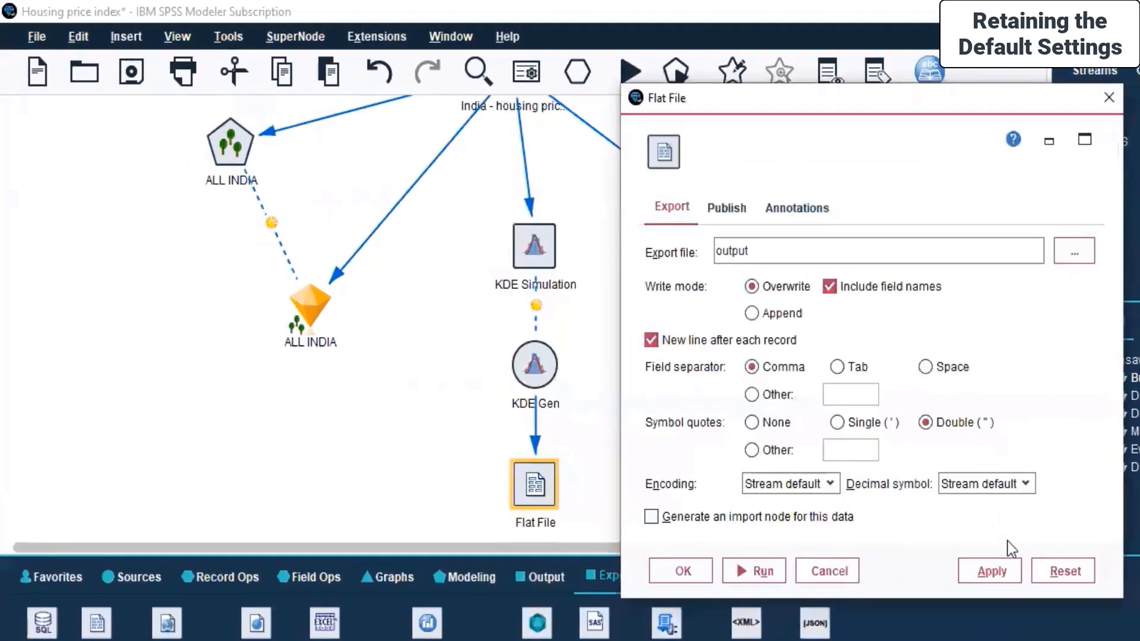
{"action": "left_click", "coordinate": [880, 508]}
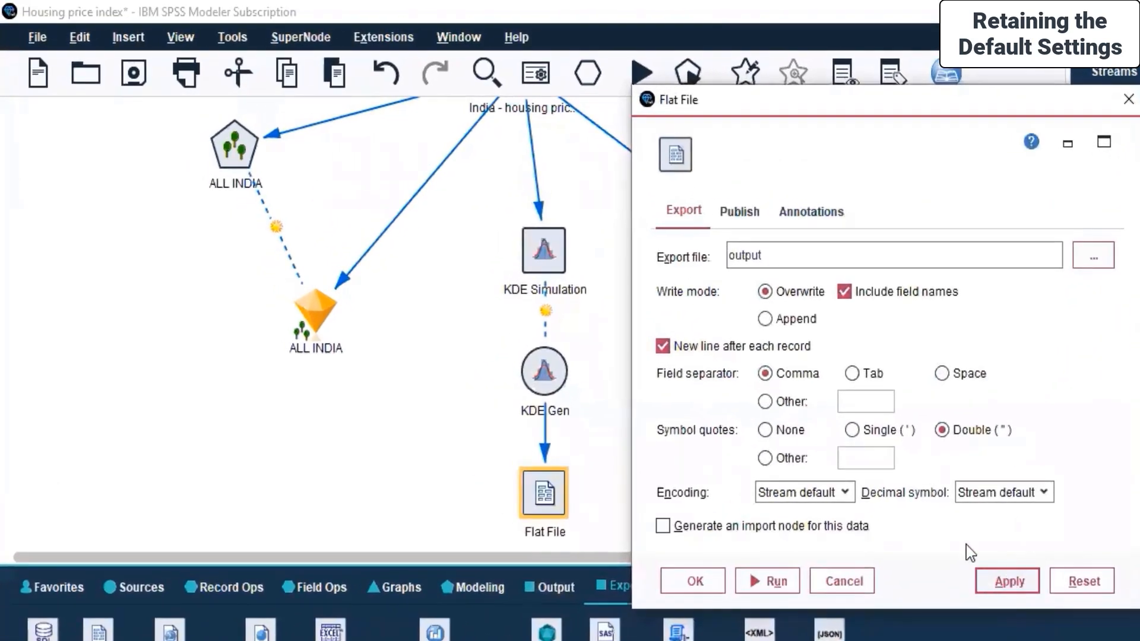
Step: Browse for the flat file's export location and open the Day 7 folder in Live Sessions, SPSS MODELLER
{"action": "left_click", "coordinate": [1090, 261]}
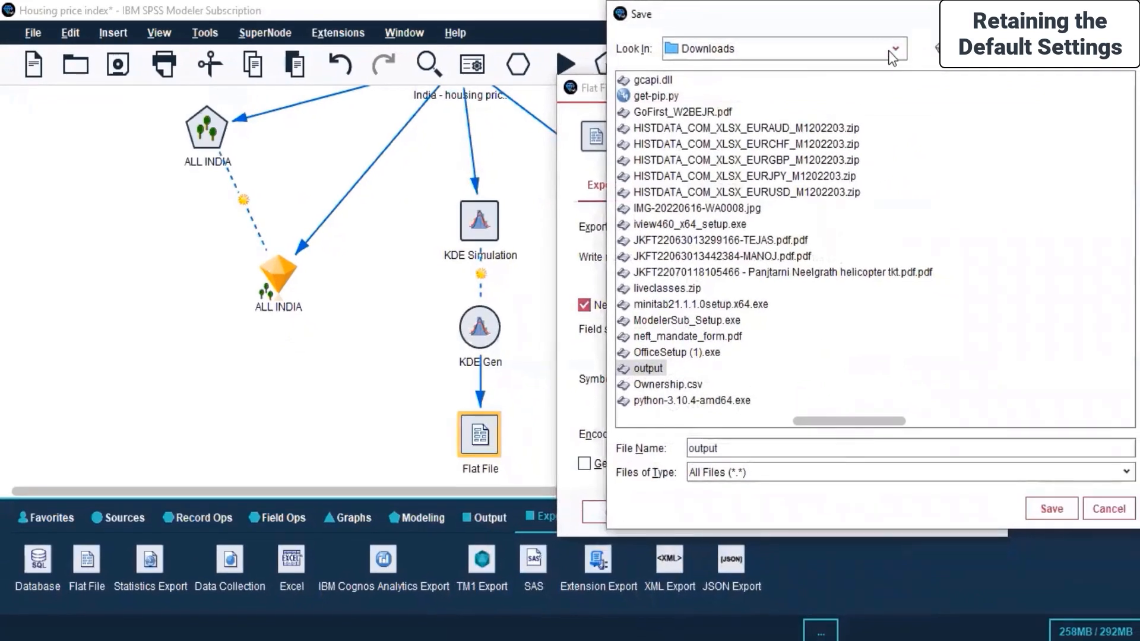
{"action": "left_click", "coordinate": [890, 52]}
{"action": "scroll", "coordinate": [772, 172], "scroll_direction": "down", "scroll_amount": 5}
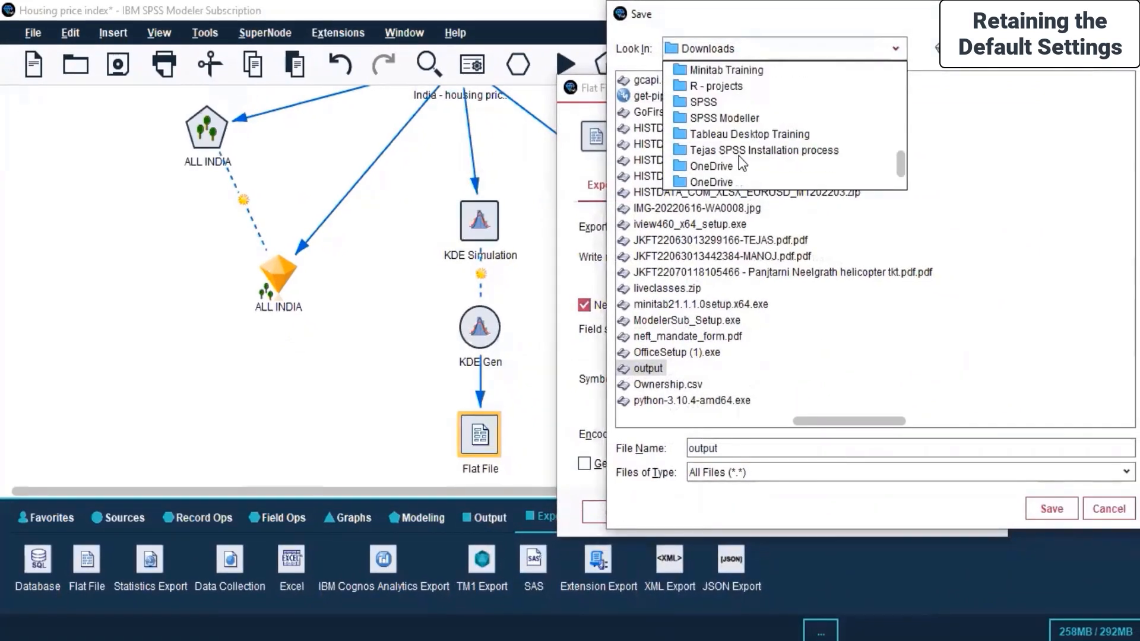
{"action": "scroll", "coordinate": [736, 127], "scroll_direction": "up", "scroll_amount": 1}
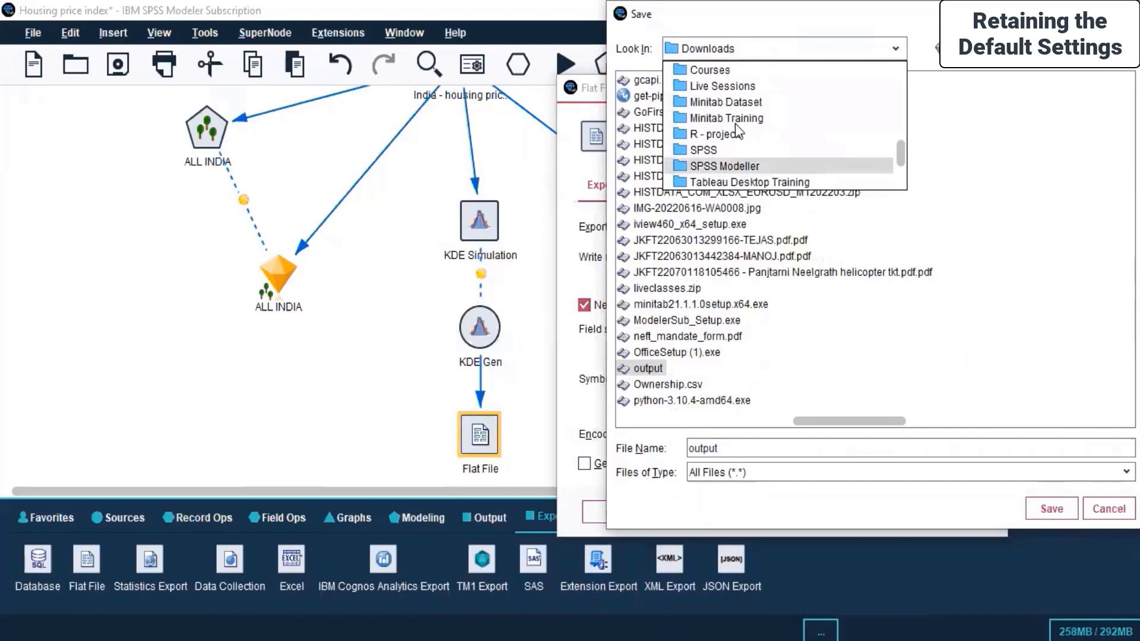
{"action": "left_click", "coordinate": [727, 87]}
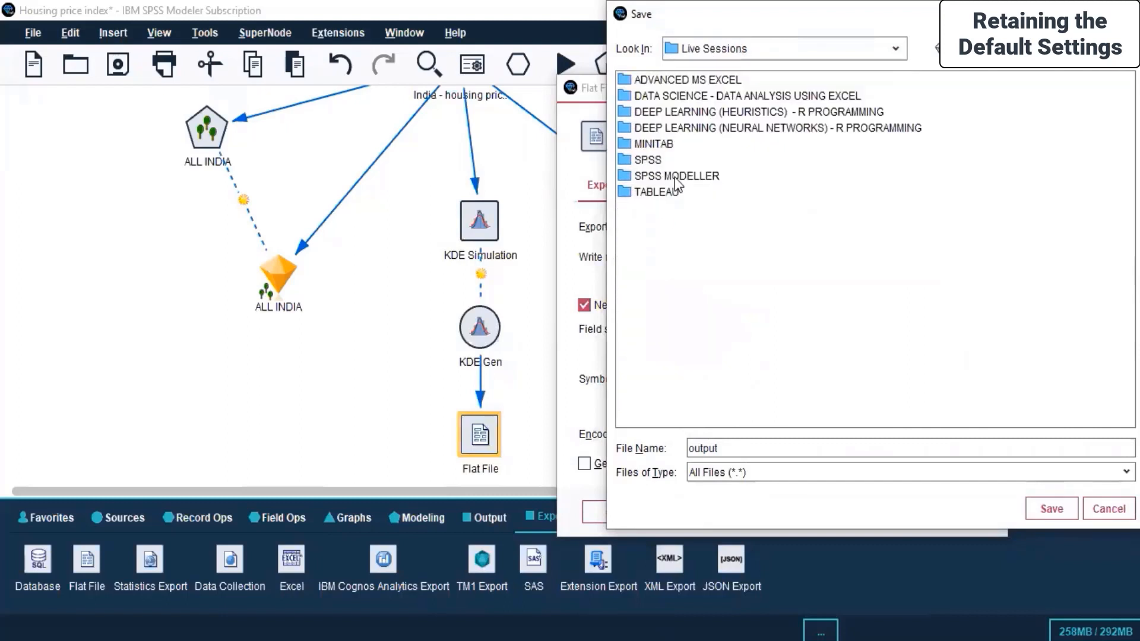
{"action": "double_click", "coordinate": [675, 177]}
{"action": "double_click", "coordinate": [654, 180]}
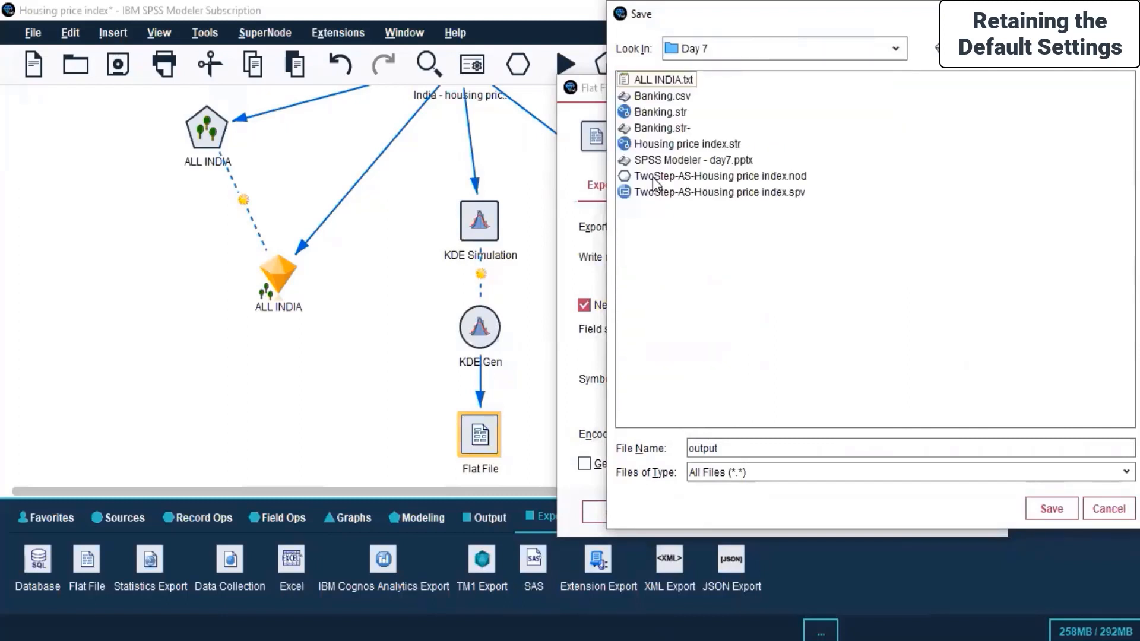
Step: Name the export file "output-housing price index", save that choice, and apply the Flat File node's settings
{"action": "left_click", "coordinate": [750, 455]}
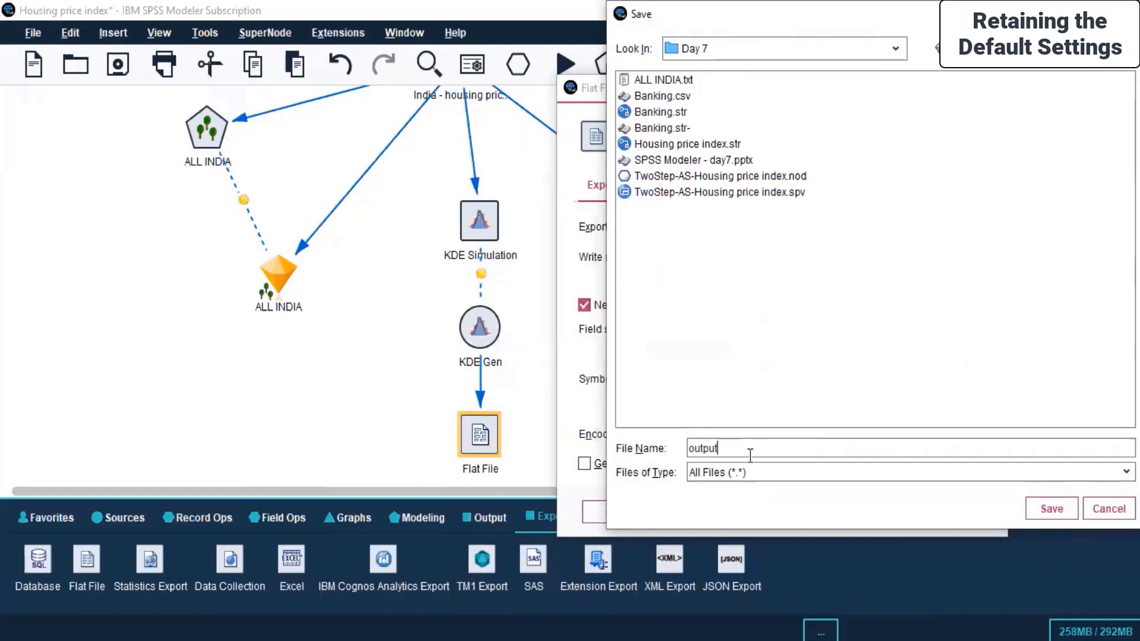
{"action": "type", "text": "-housing price index"}
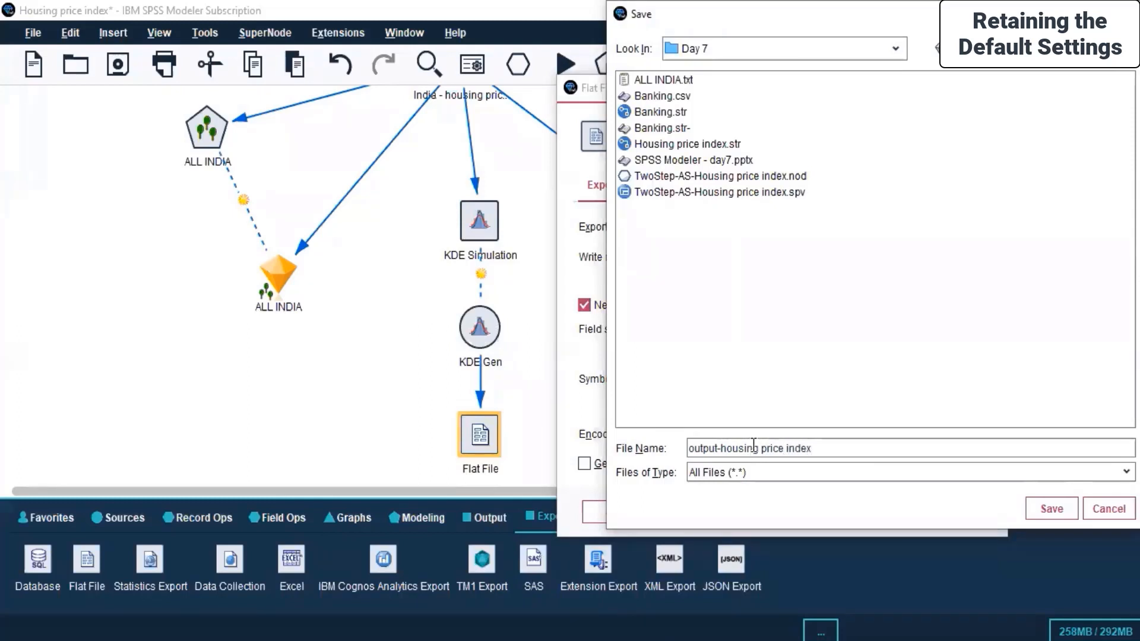
{"action": "left_click", "coordinate": [1052, 511]}
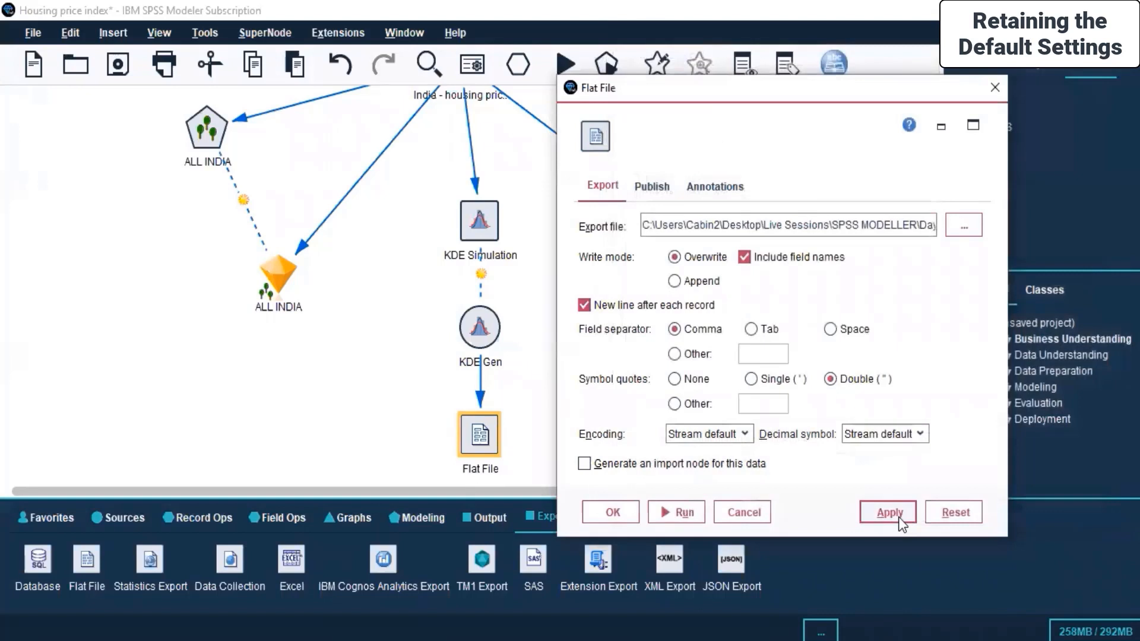
{"action": "left_click", "coordinate": [901, 520]}
{"action": "left_click", "coordinate": [608, 510]}
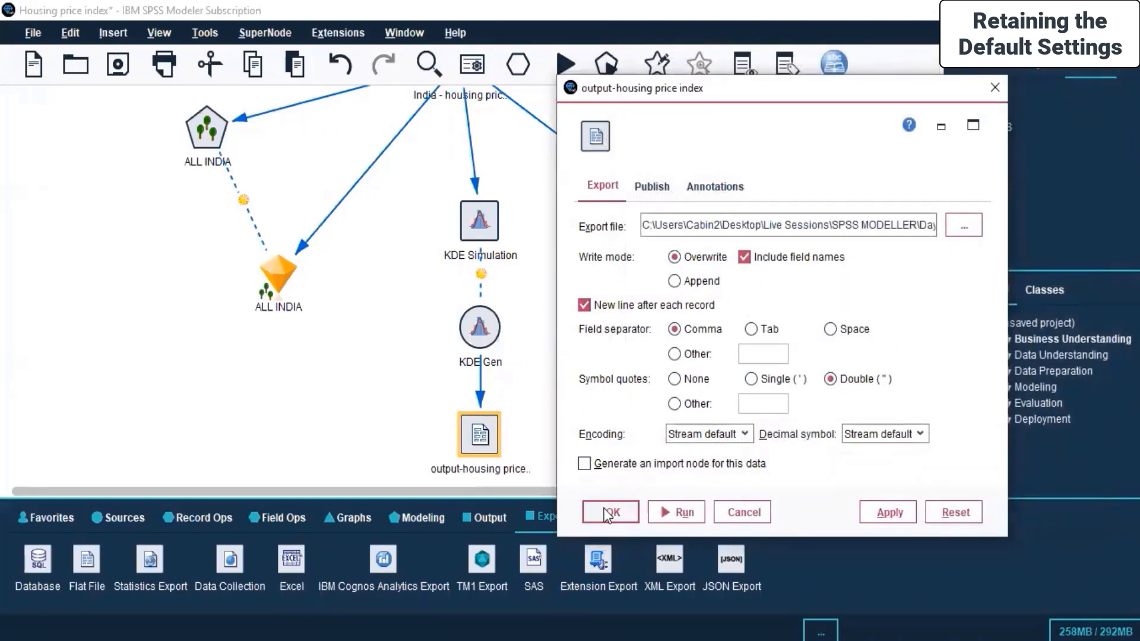
Step: View the Flat File node's data as a full-window table, examine all city columns, and close the viewer
{"action": "scroll", "coordinate": [629, 357], "scroll_direction": "down", "scroll_amount": 5}
{"action": "scroll", "coordinate": [570, 306], "scroll_direction": "up", "scroll_amount": 3}
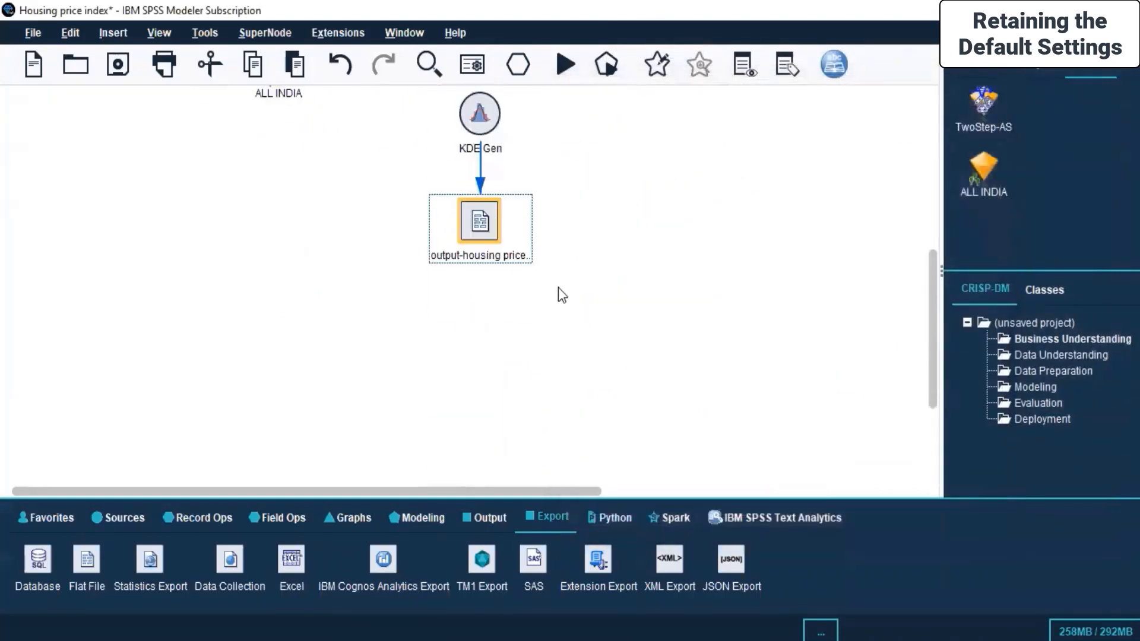
{"action": "right_click", "coordinate": [466, 212]}
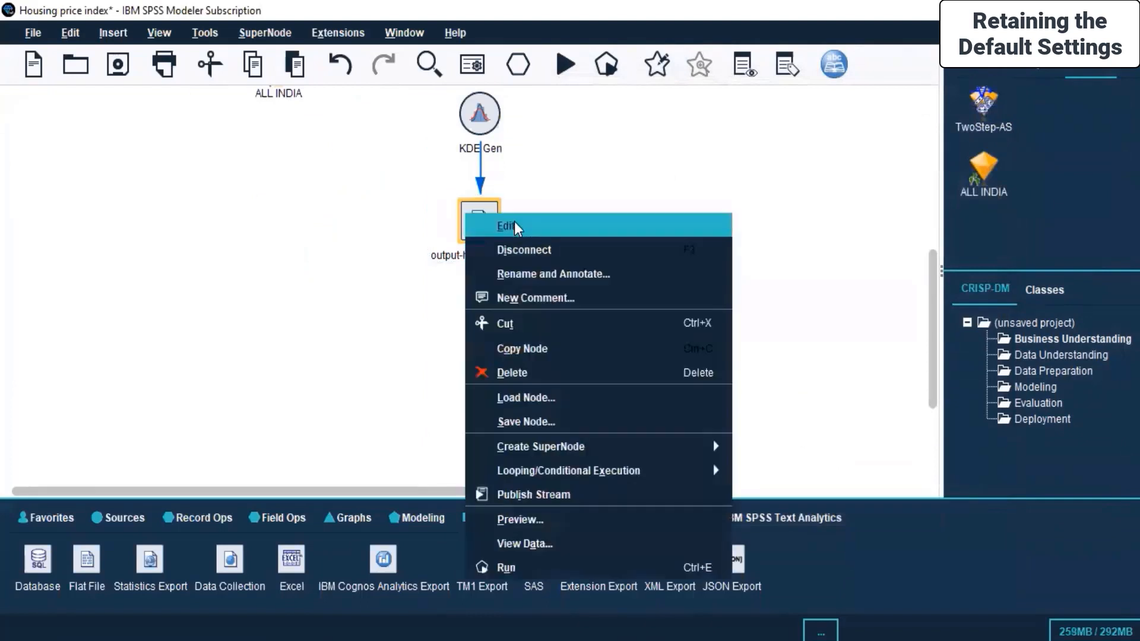
{"action": "left_click", "coordinate": [523, 543]}
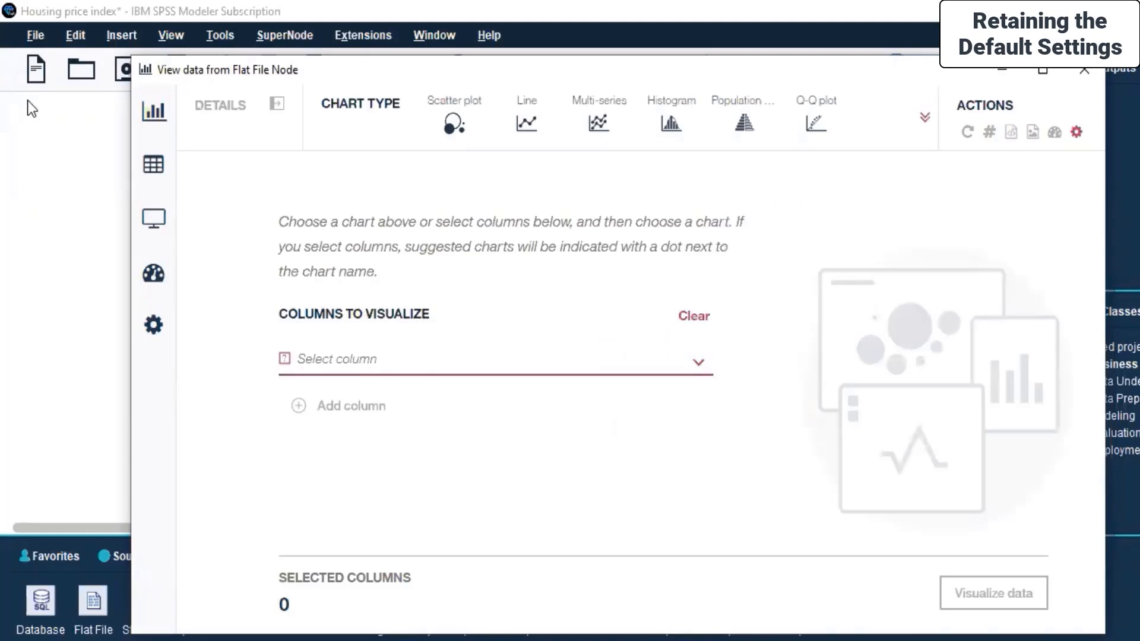
{"action": "mouse_move", "coordinate": [153, 167]}
{"action": "left_click", "coordinate": [214, 175]}
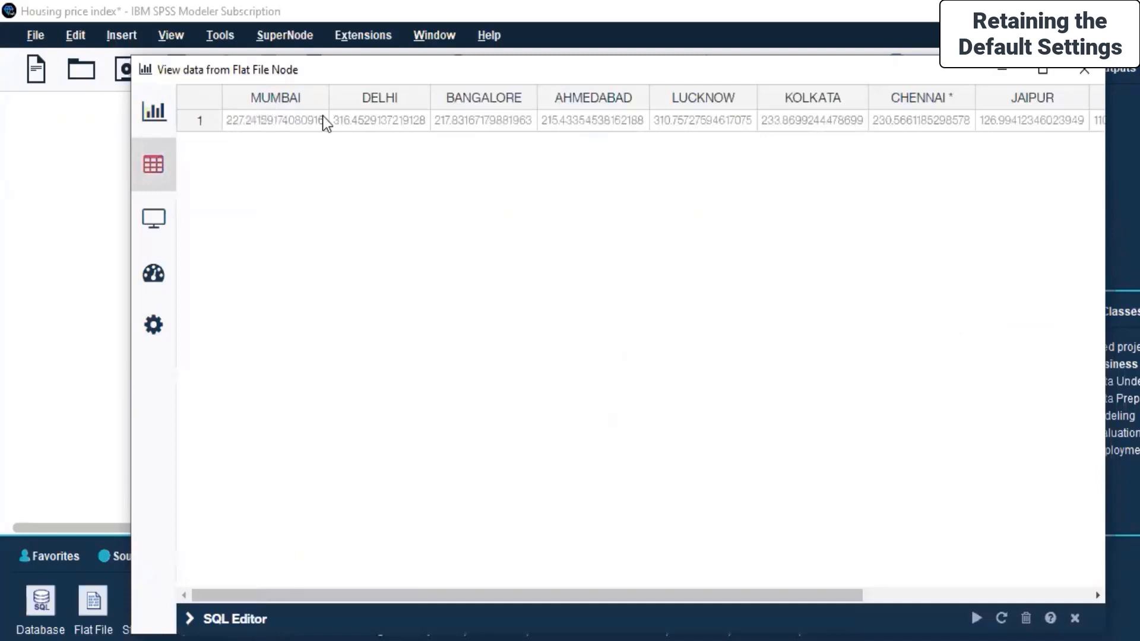
{"action": "left_click", "coordinate": [1042, 70]}
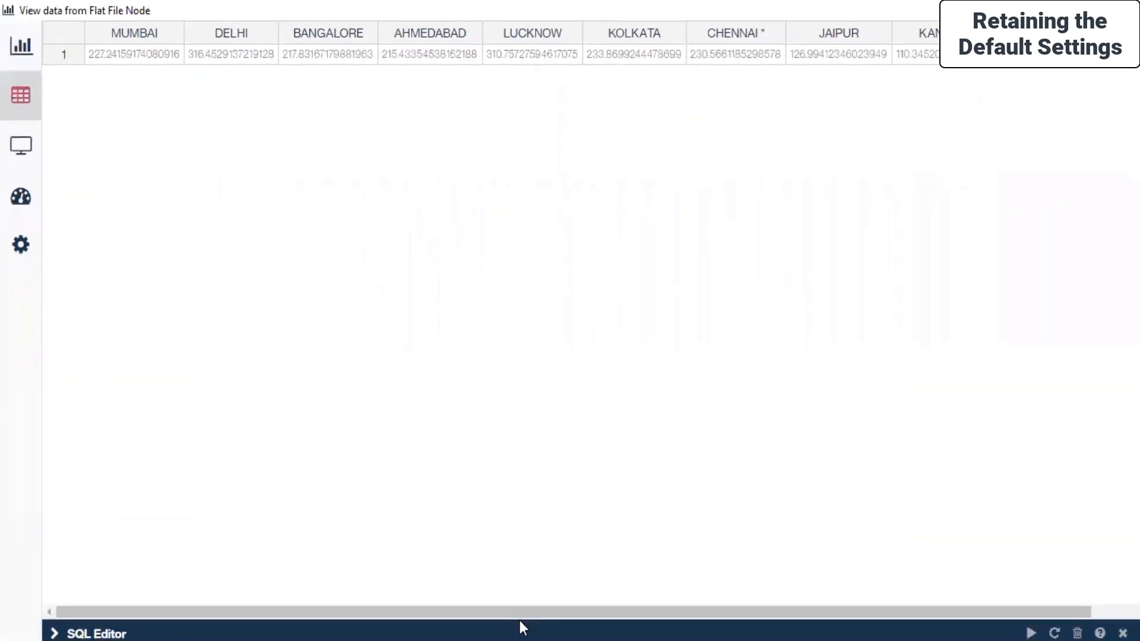
{"action": "left_click_drag", "start_coordinate": [765, 611], "coordinate": [906, 611]}
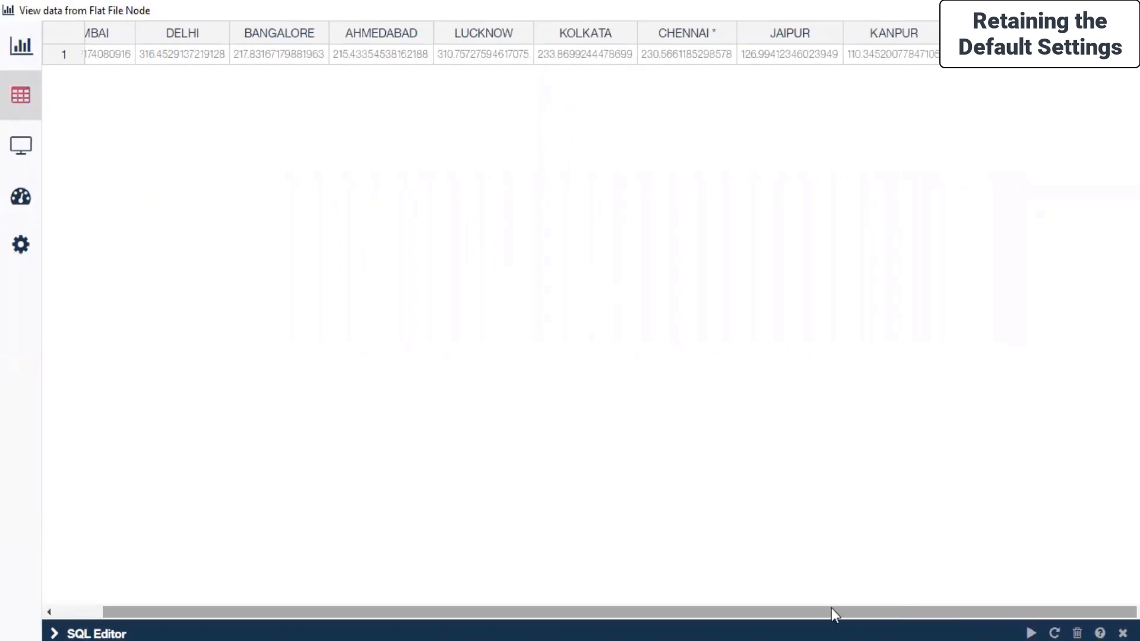
{"action": "left_click_drag", "start_coordinate": [831, 612], "coordinate": [297, 618]}
{"action": "mouse_move", "coordinate": [23, 55]}
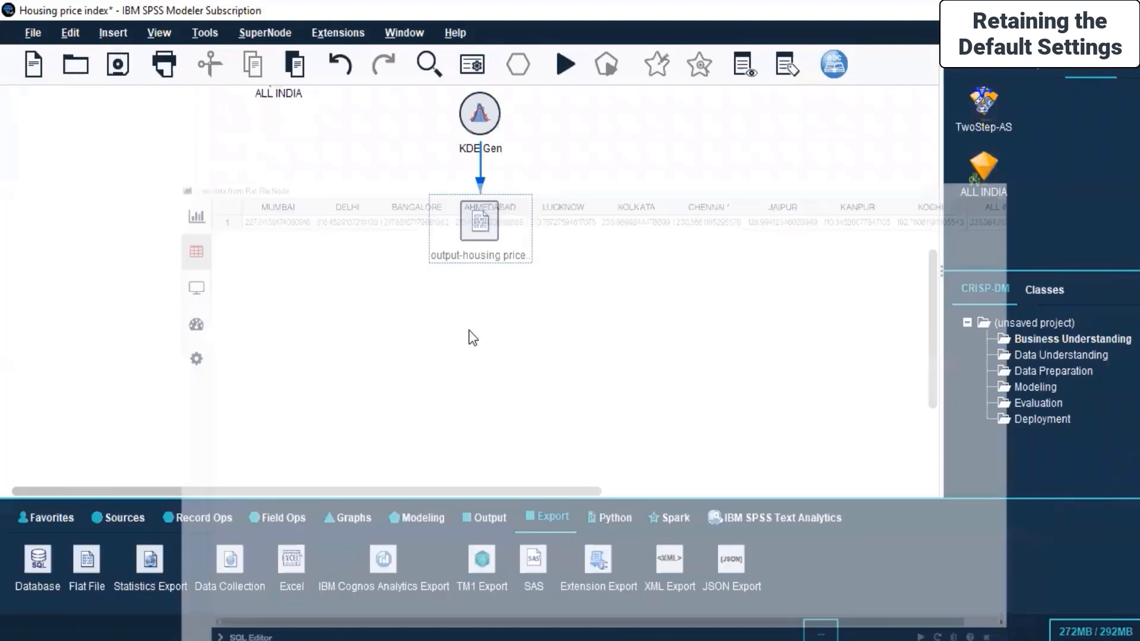
{"action": "scroll", "coordinate": [586, 250], "scroll_direction": "up", "scroll_amount": 3}
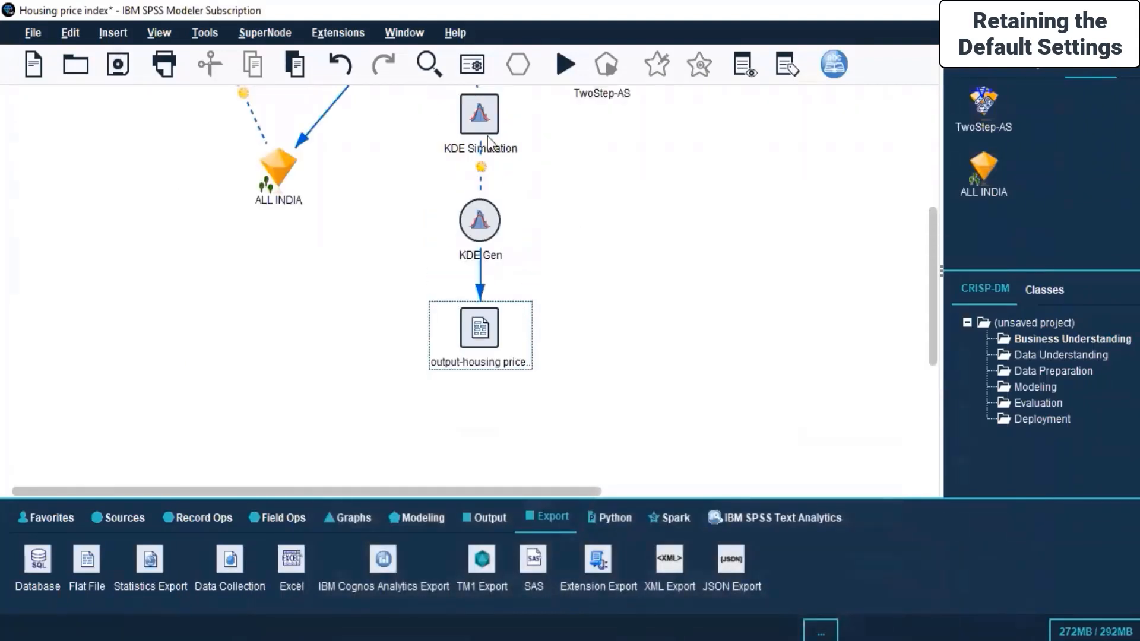
{"action": "scroll", "coordinate": [488, 143], "scroll_direction": "up", "scroll_amount": 3}
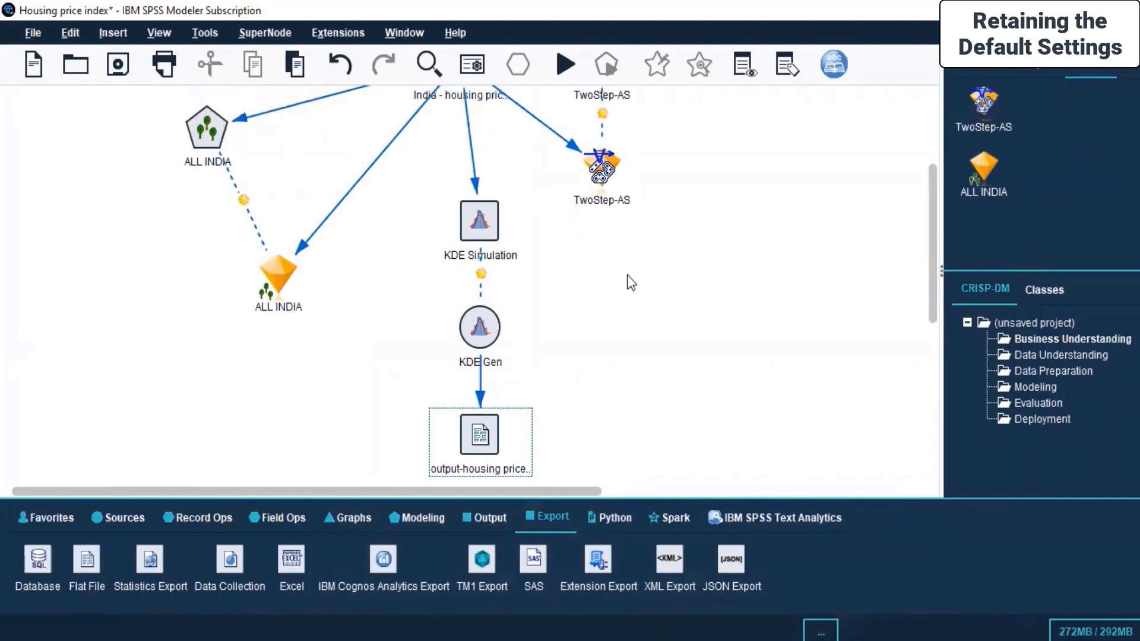
{"action": "scroll", "coordinate": [673, 288], "scroll_direction": "up", "scroll_amount": 2}
{"action": "scroll", "coordinate": [672, 288], "scroll_direction": "down", "scroll_amount": 2}
{"action": "scroll", "coordinate": [673, 288], "scroll_direction": "down", "scroll_amount": 2}
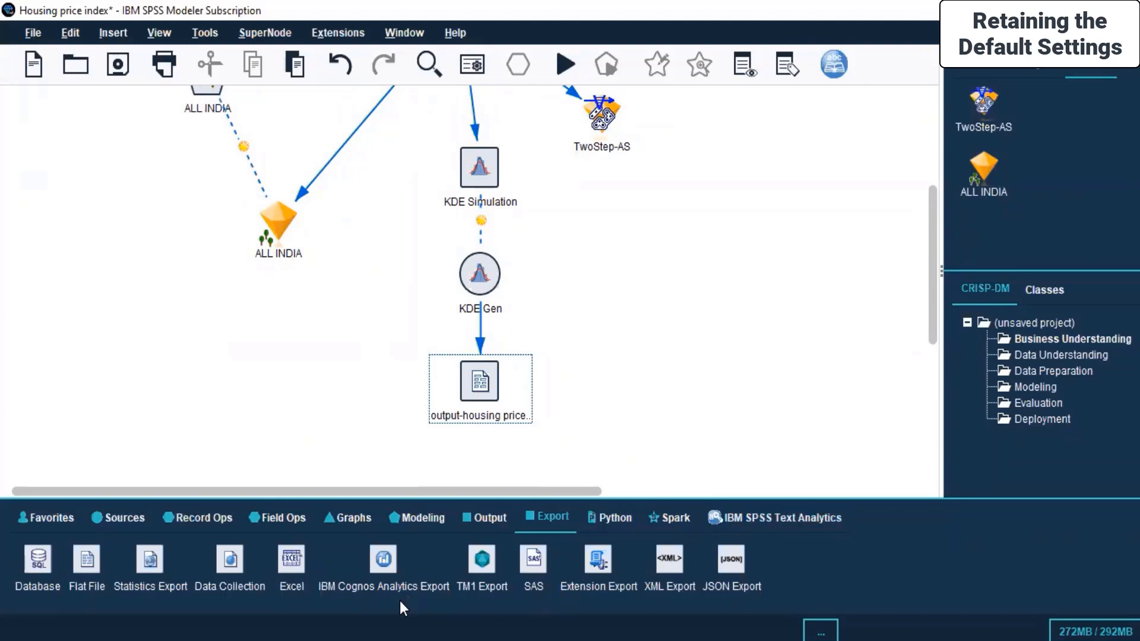
Step: Add a Matrix output node below the ALL INDIA model nugget and connect the nugget to it
{"action": "left_click", "coordinate": [510, 512]}
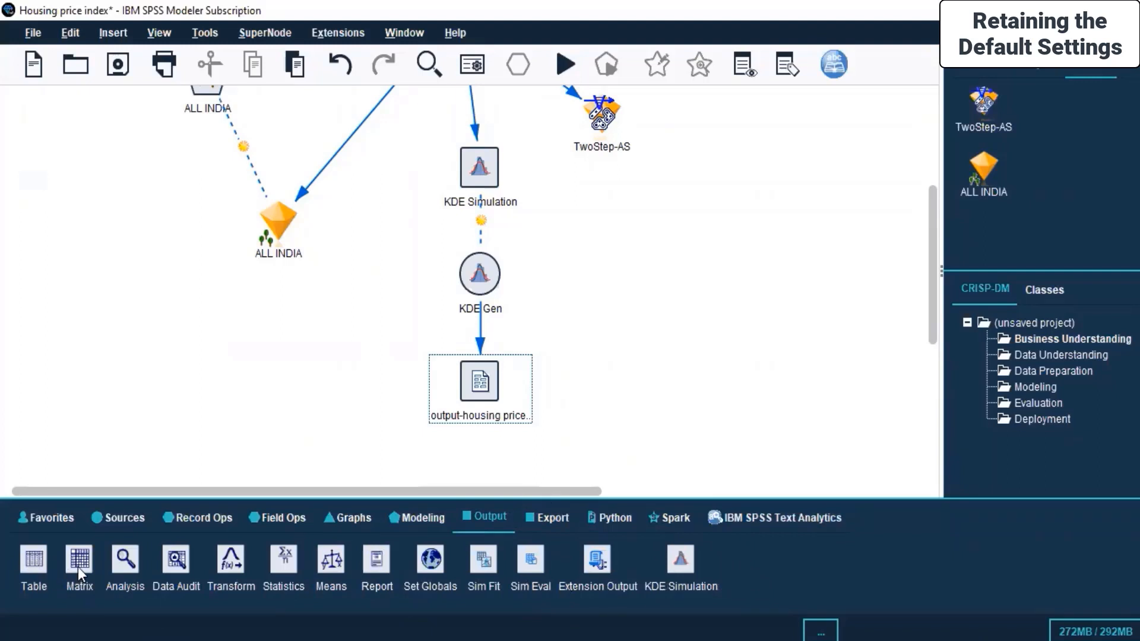
{"action": "left_click", "coordinate": [174, 561]}
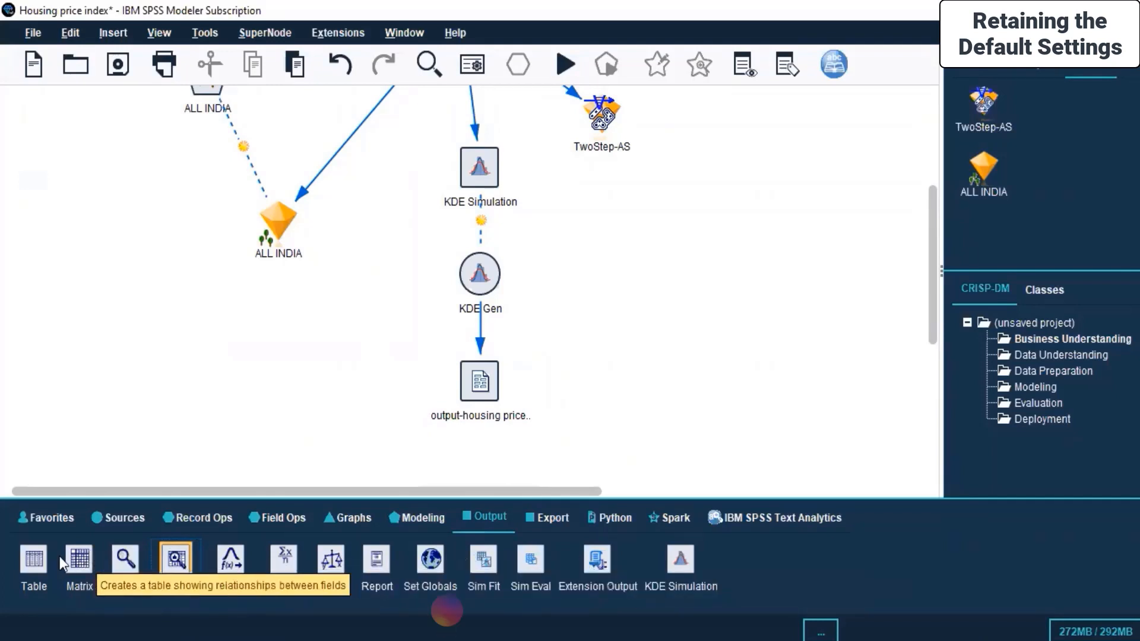
{"action": "left_click", "coordinate": [79, 560]}
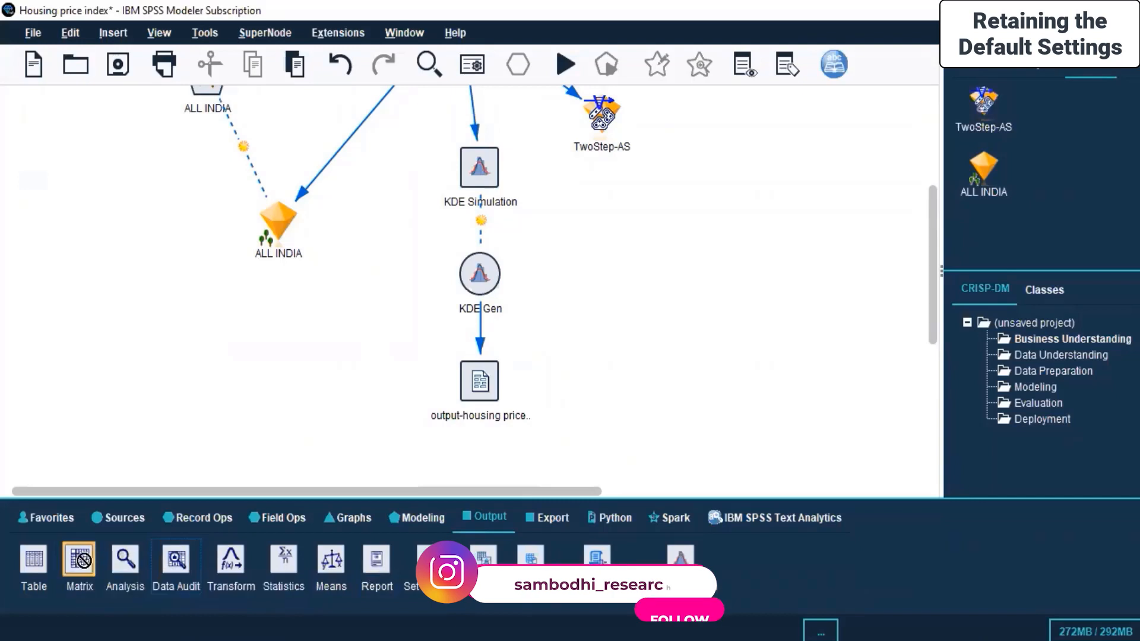
{"action": "left_click", "coordinate": [208, 302]}
{"action": "left_click", "coordinate": [279, 220]}
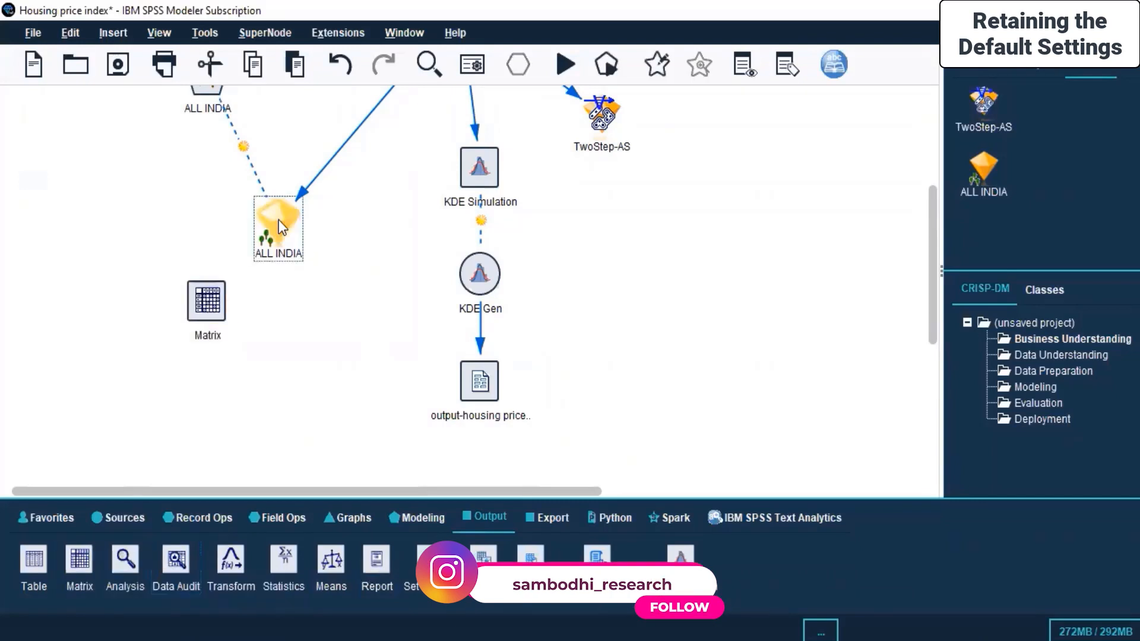
{"action": "right_click", "coordinate": [279, 221]}
{"action": "left_click", "coordinate": [340, 37]}
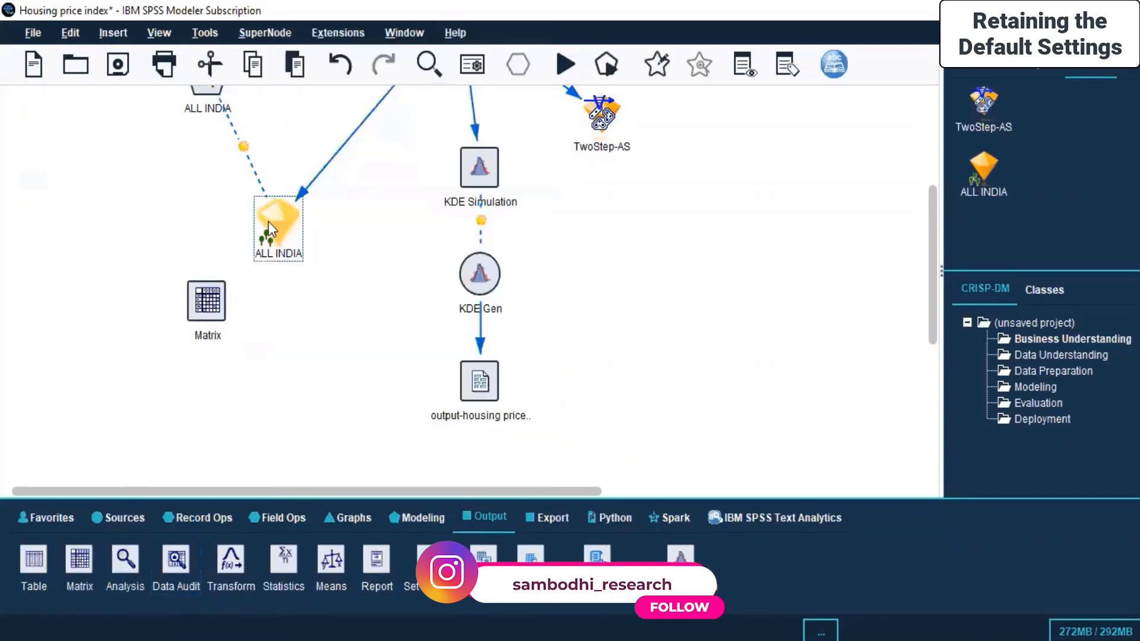
{"action": "left_click", "coordinate": [207, 303]}
Step: Edit the Matrix node and set both its rows and its columns to the Quarter field
{"action": "right_click", "coordinate": [209, 302]}
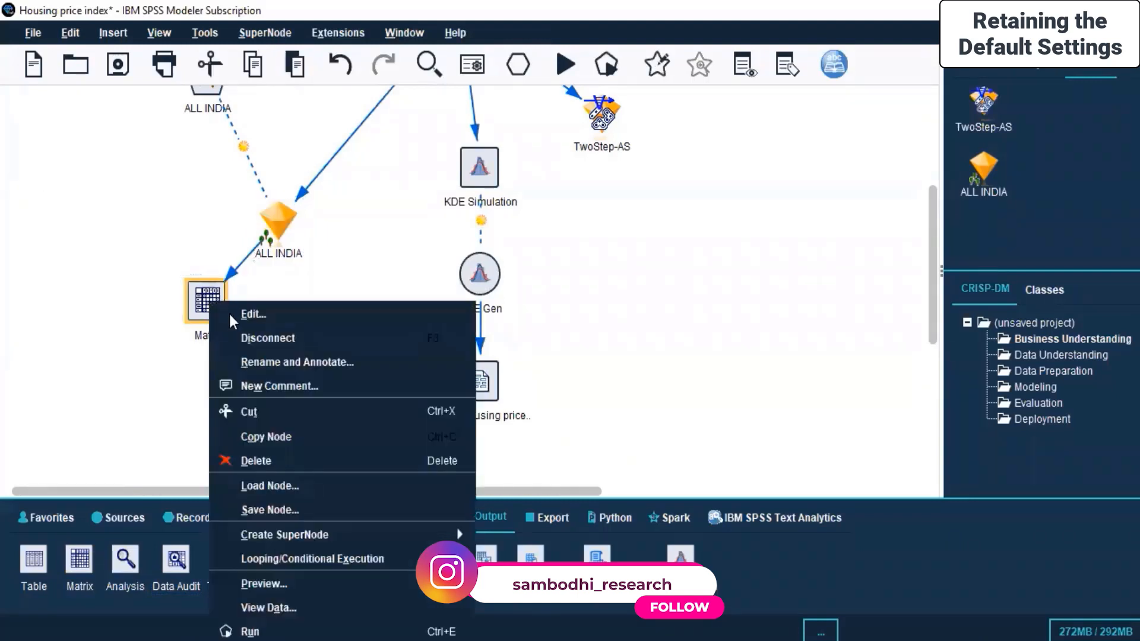
{"action": "left_click", "coordinate": [230, 315]}
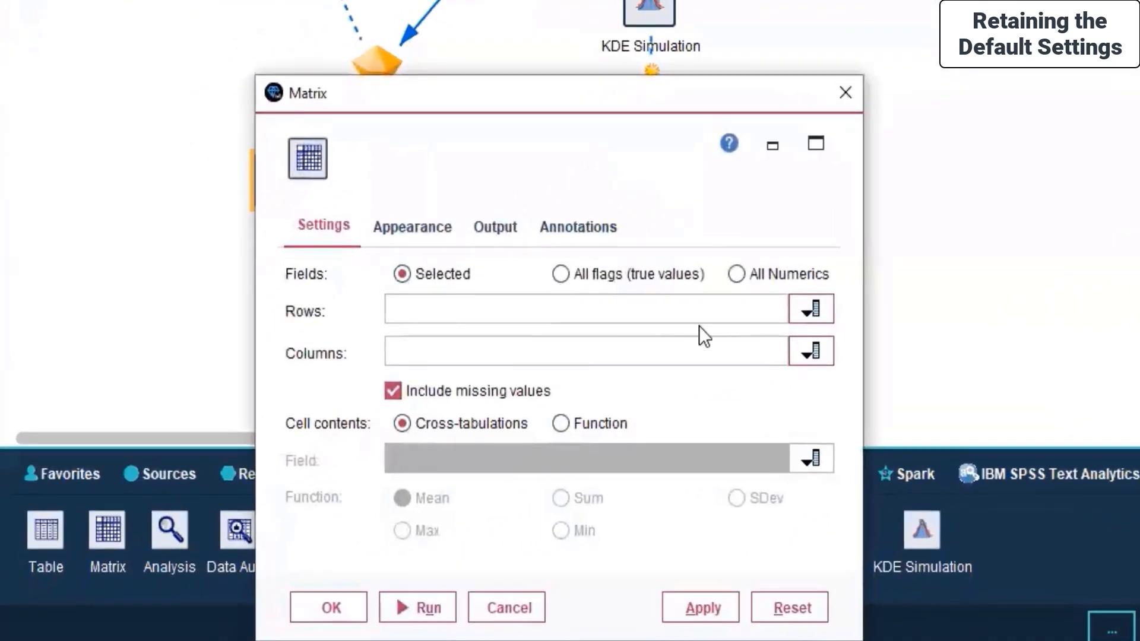
{"action": "left_click", "coordinate": [811, 309]}
{"action": "left_click", "coordinate": [416, 393]}
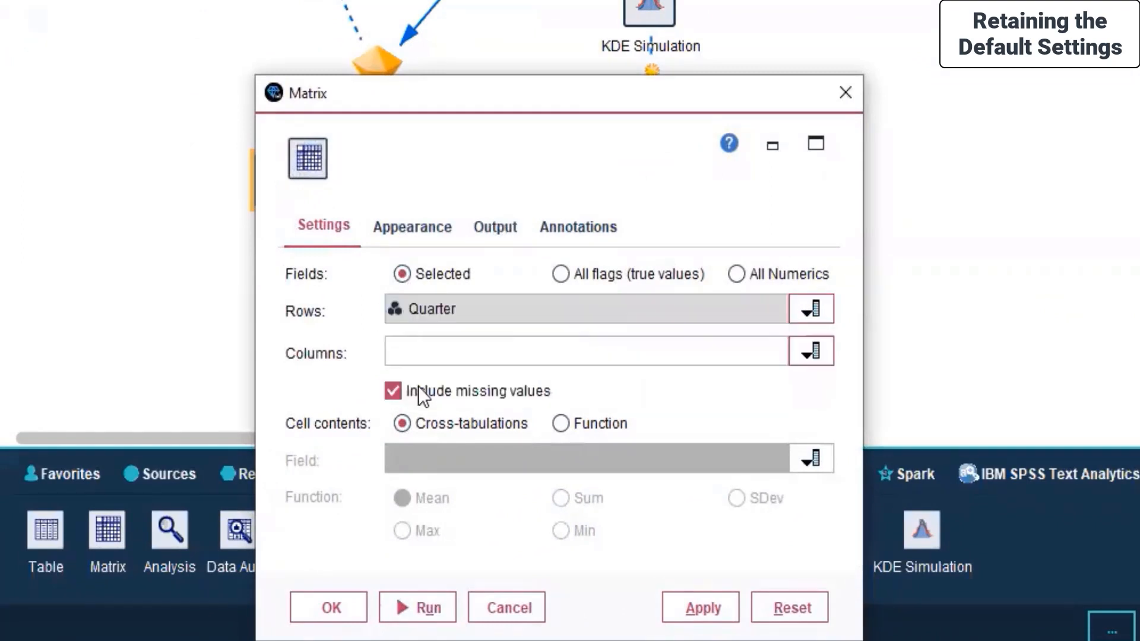
{"action": "left_click", "coordinate": [798, 351]}
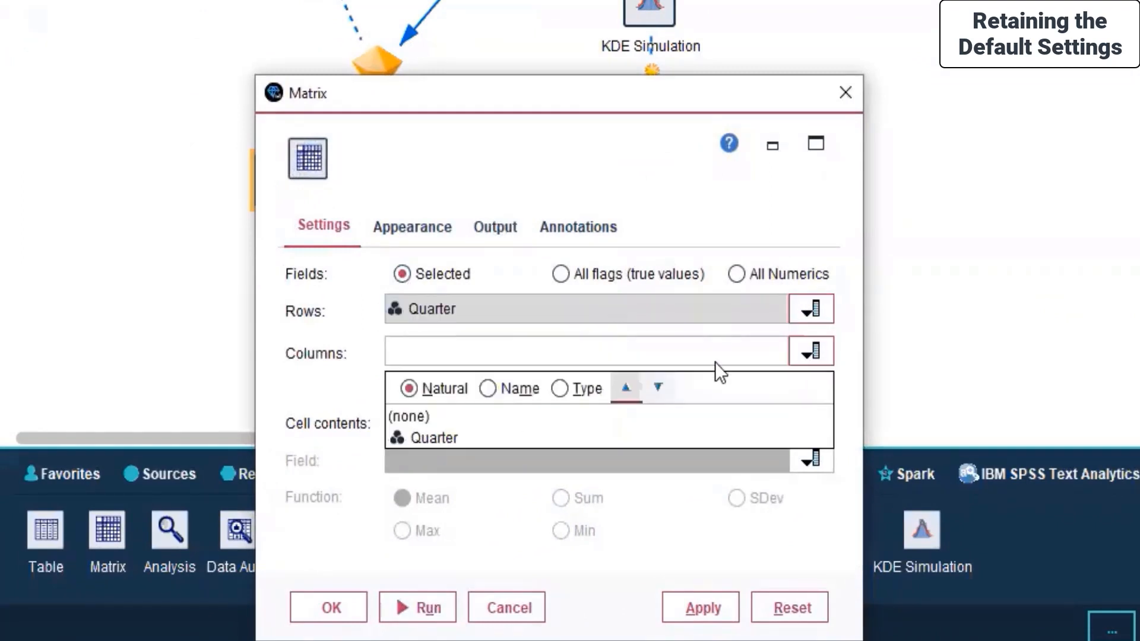
{"action": "left_click", "coordinate": [448, 438]}
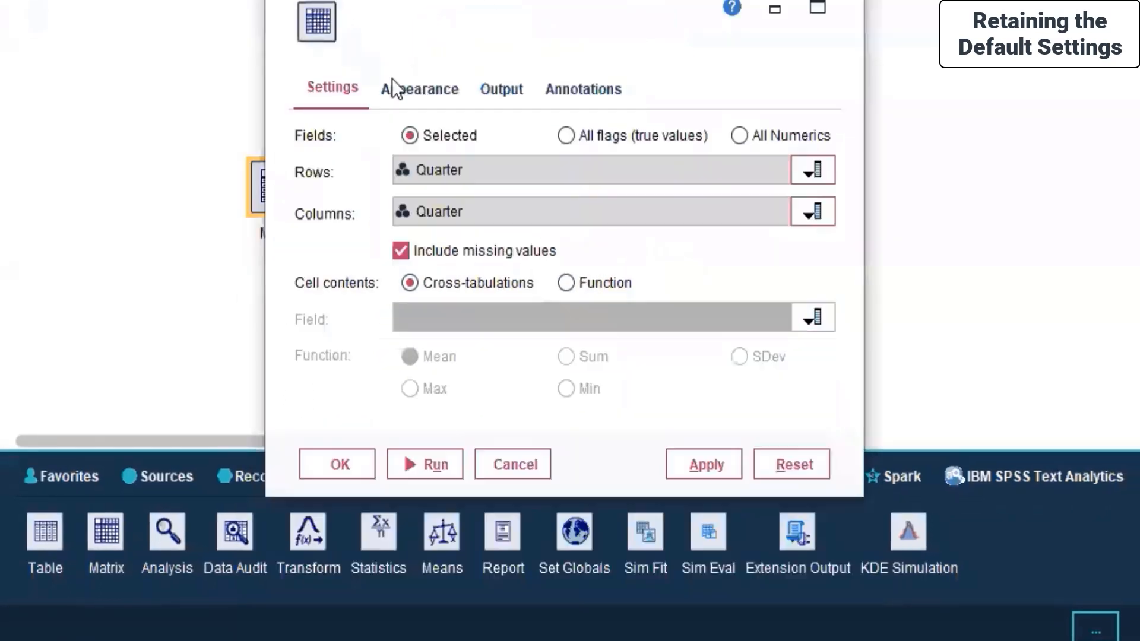
Step: Review the Matrix node's appearance, output and annotation options, apply the settings, and run the node
{"action": "left_click", "coordinate": [419, 228]}
{"action": "left_click", "coordinate": [466, 143]}
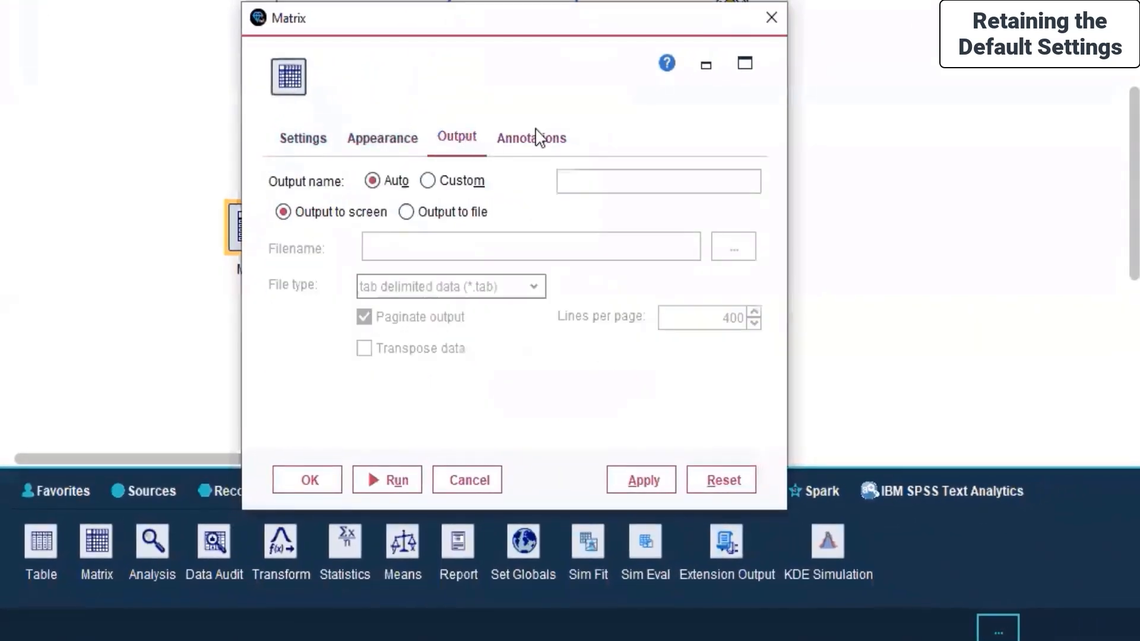
{"action": "left_click", "coordinate": [538, 142]}
{"action": "left_click", "coordinate": [622, 475]}
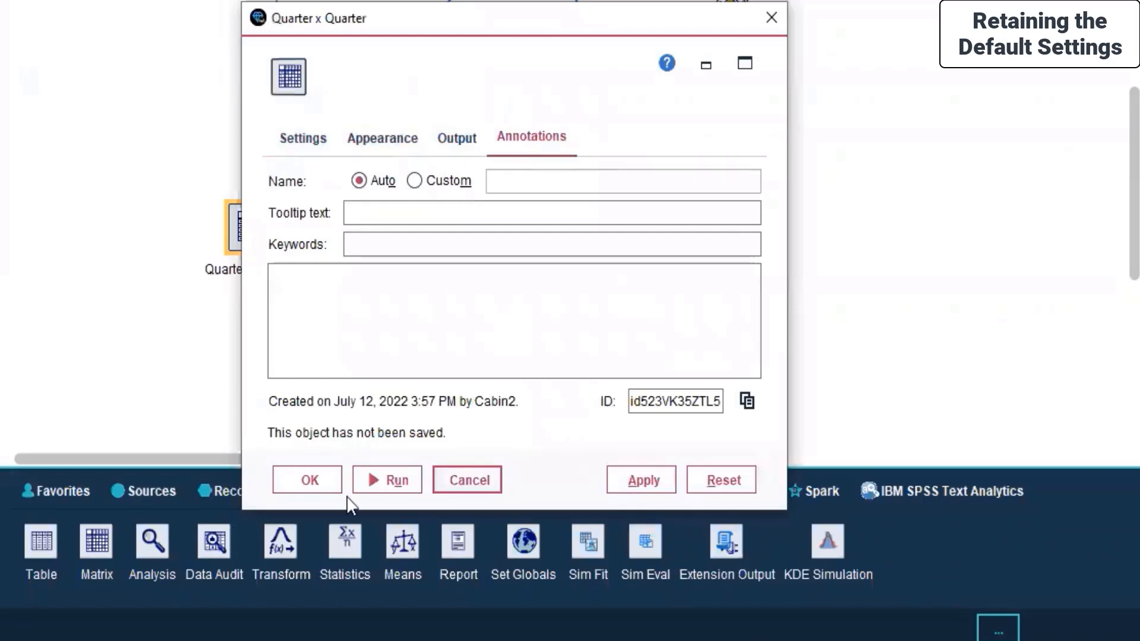
{"action": "left_click", "coordinate": [309, 482]}
{"action": "right_click", "coordinate": [224, 215]}
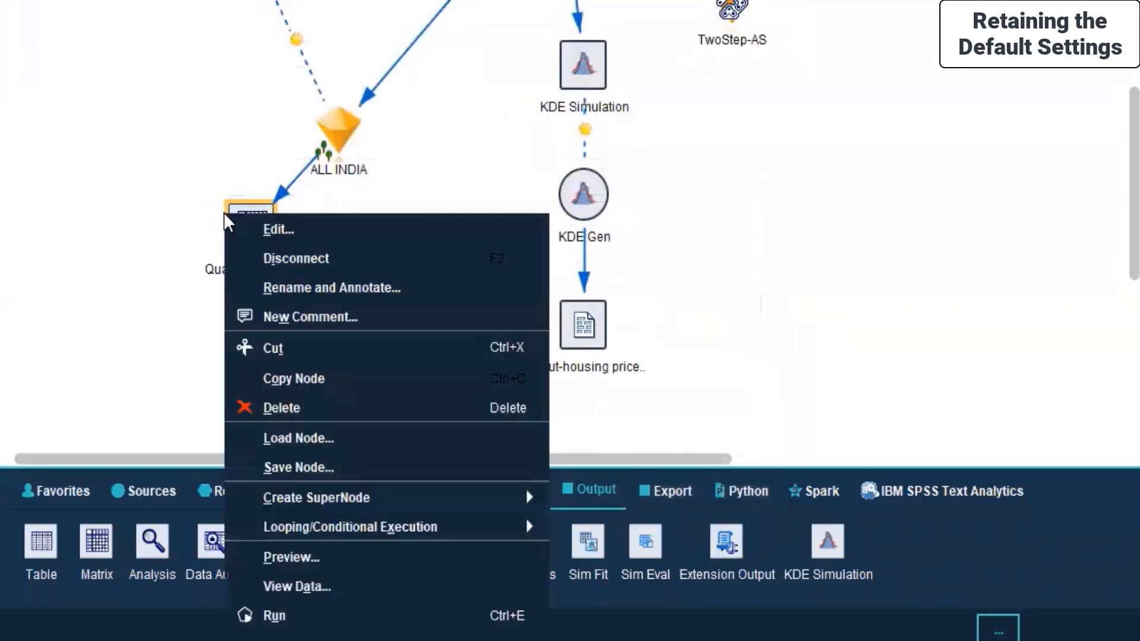
{"action": "left_click", "coordinate": [275, 616]}
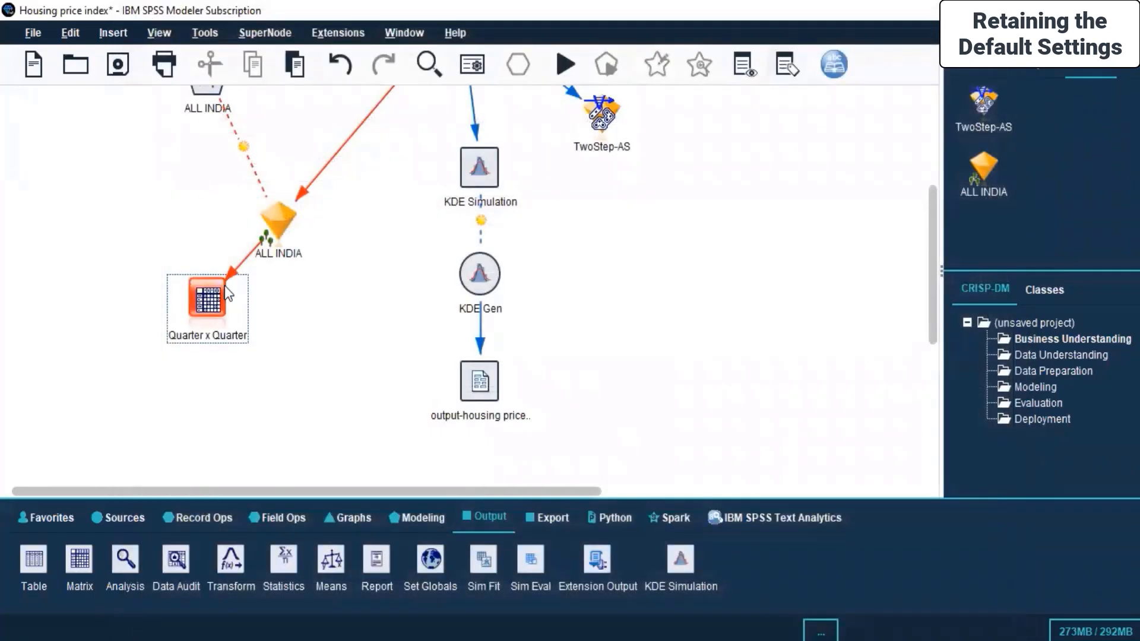
Step: Edit the Quarter x Quarter matrix node, clear its columns field while keeping Quarter as rows, and apply the settings
{"action": "right_click", "coordinate": [224, 286]}
{"action": "left_click", "coordinate": [281, 299]}
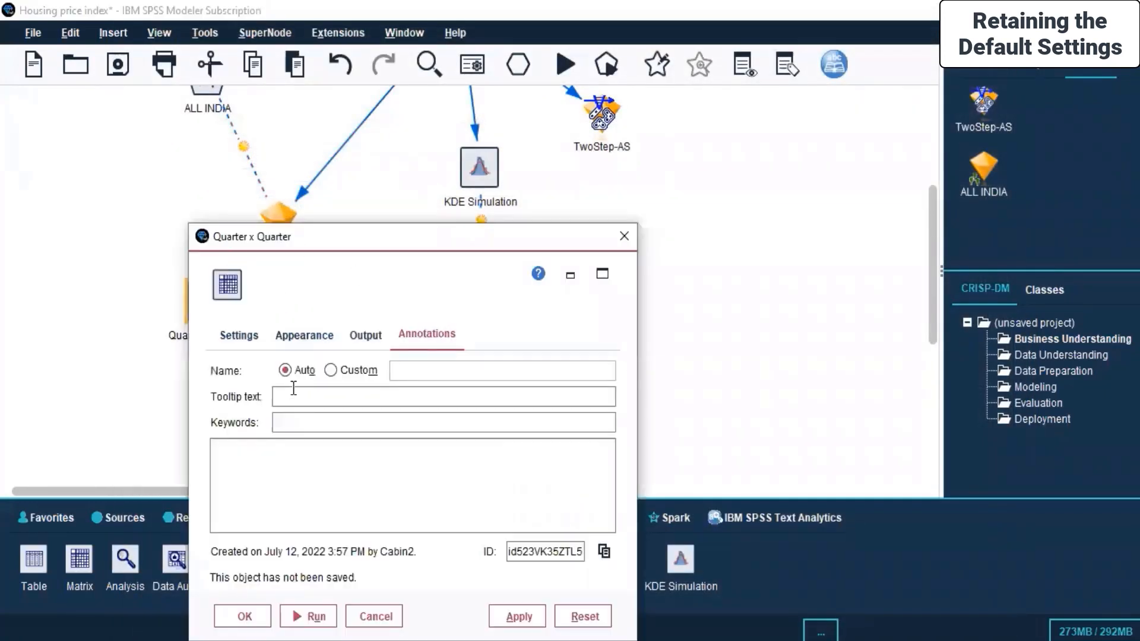
{"action": "left_click", "coordinate": [240, 334]}
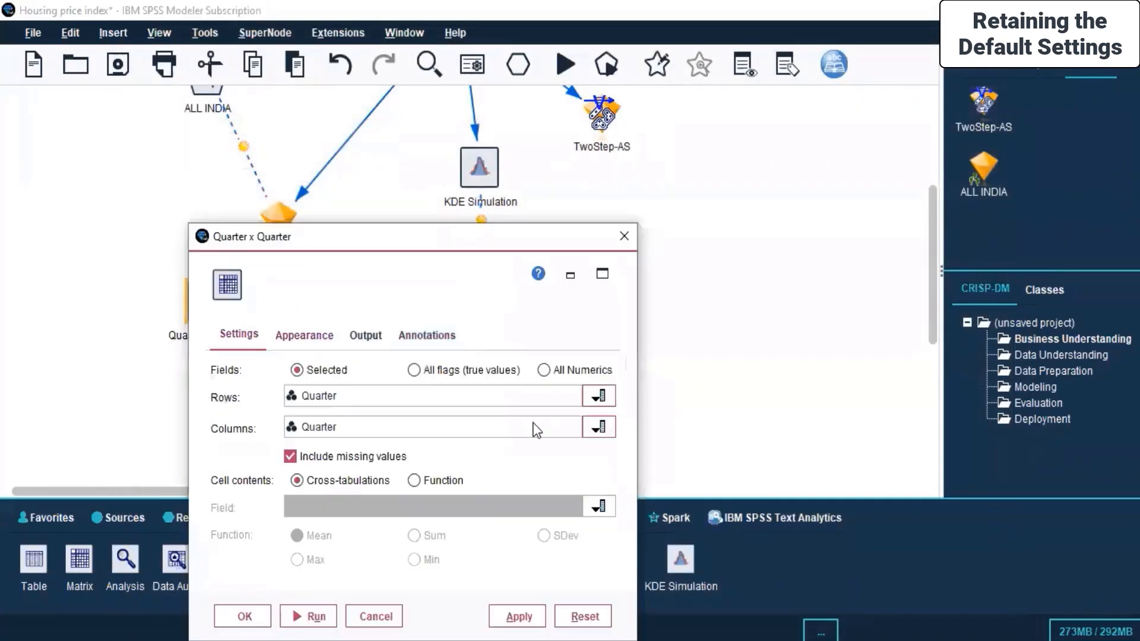
{"action": "left_click", "coordinate": [593, 430]}
{"action": "left_click", "coordinate": [378, 475]}
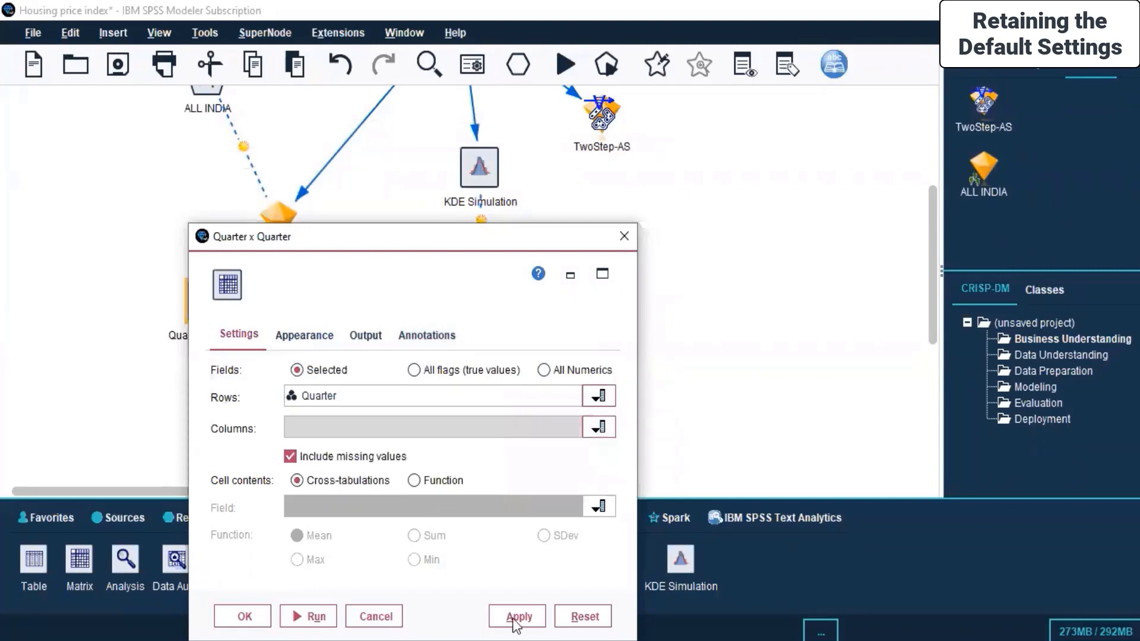
{"action": "left_click", "coordinate": [516, 617]}
{"action": "left_click", "coordinate": [231, 623]}
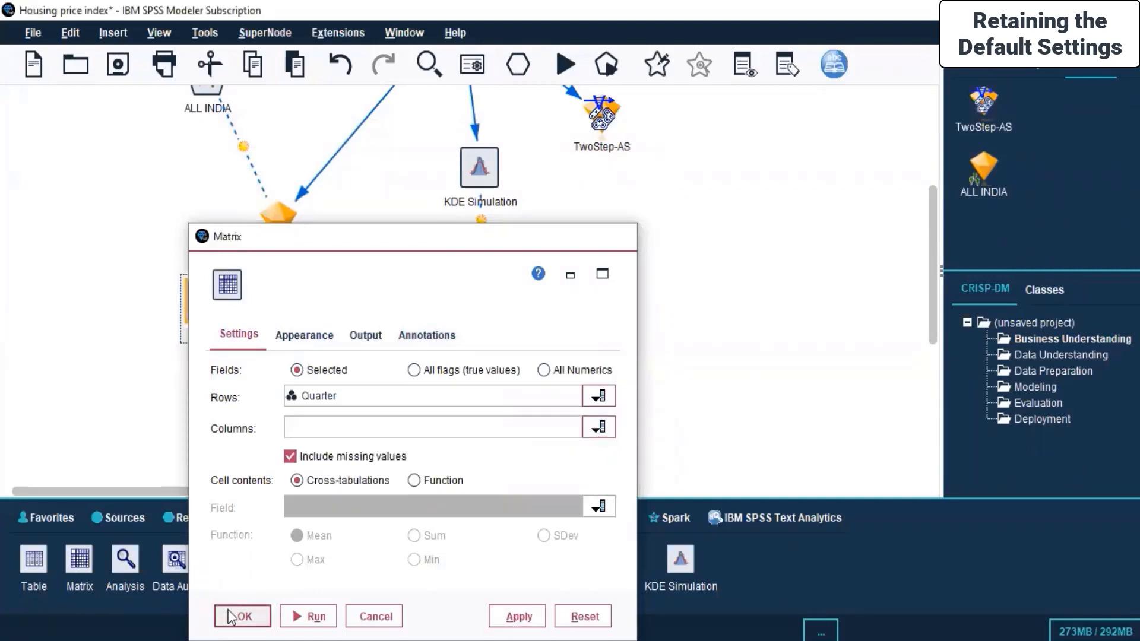
Step: Try to preview the Matrix node's data, and delete the Matrix node from the stream
{"action": "right_click", "coordinate": [206, 333]}
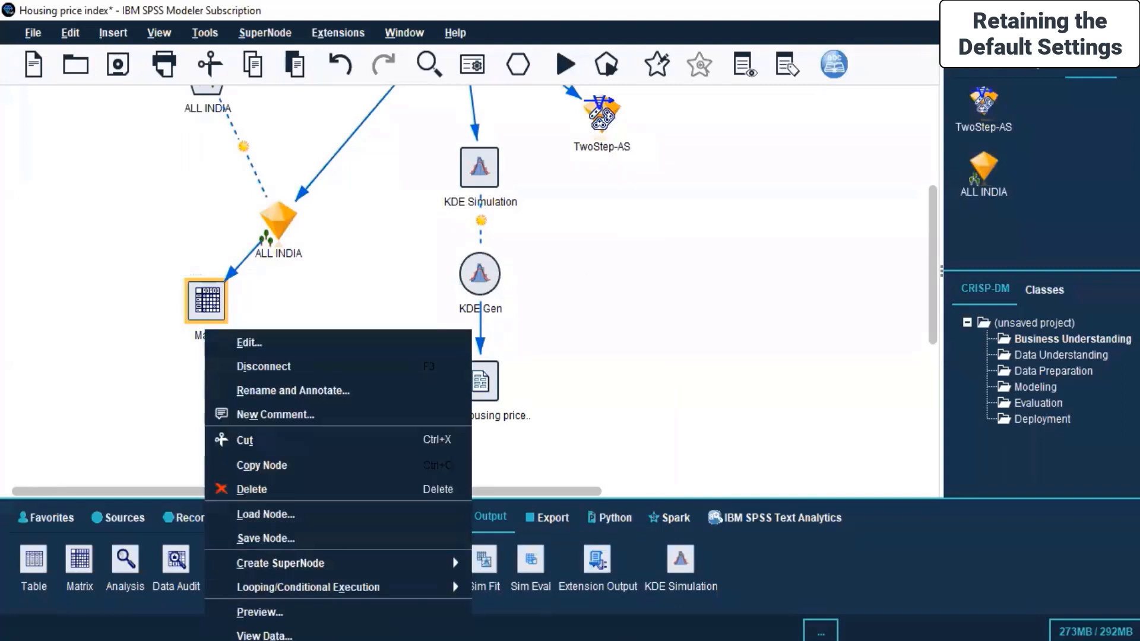
{"action": "left_click", "coordinate": [260, 611]}
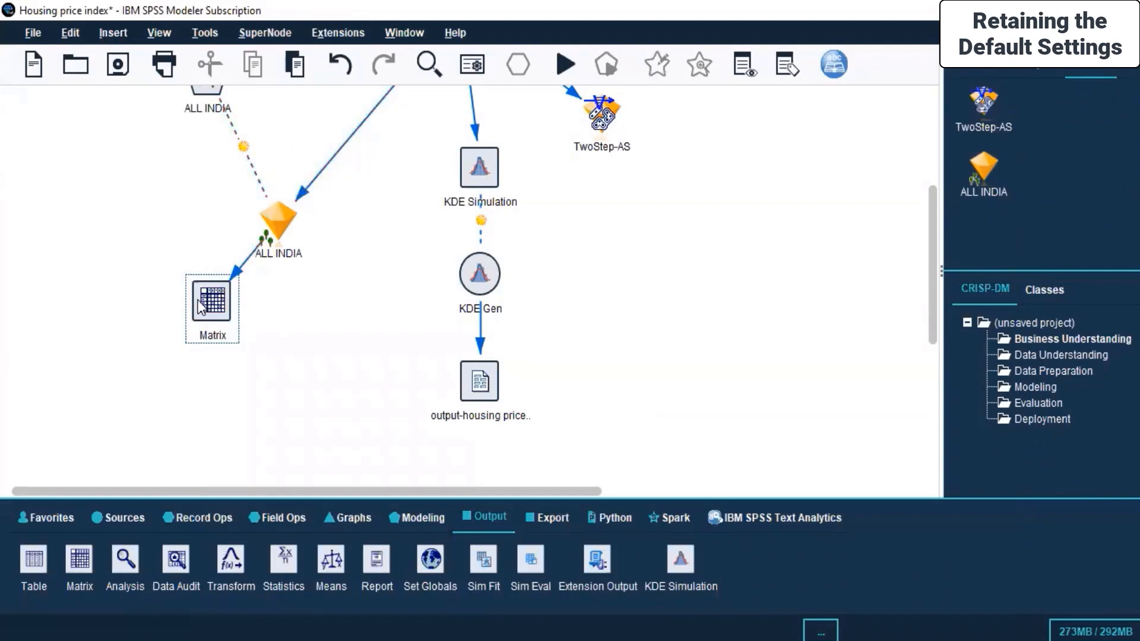
{"action": "right_click", "coordinate": [198, 300]}
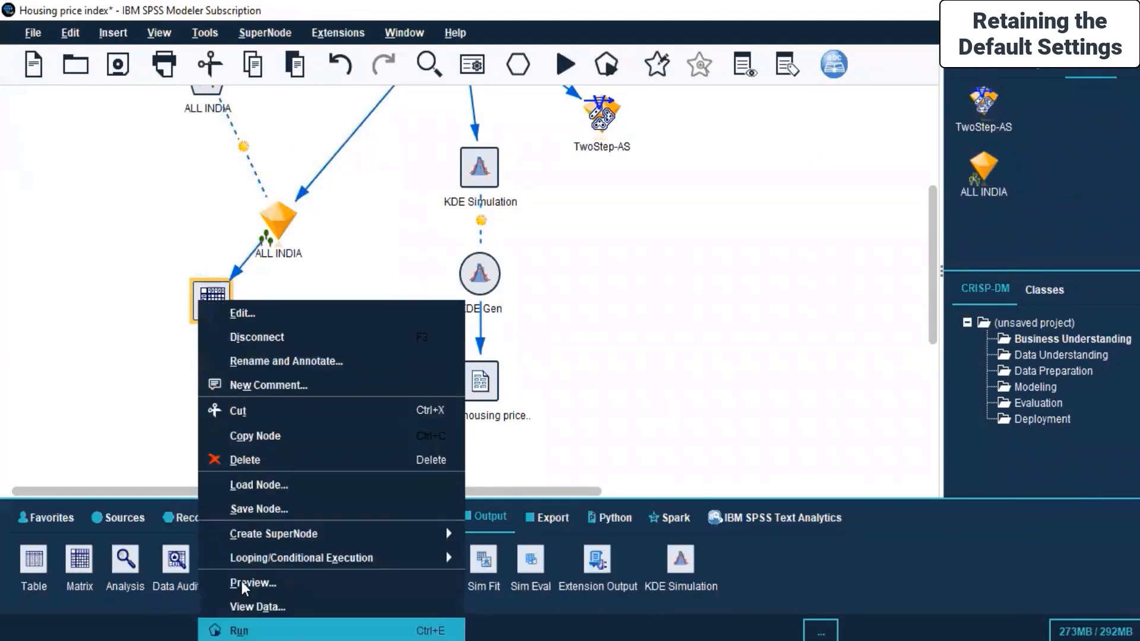
{"action": "left_click", "coordinate": [260, 459]}
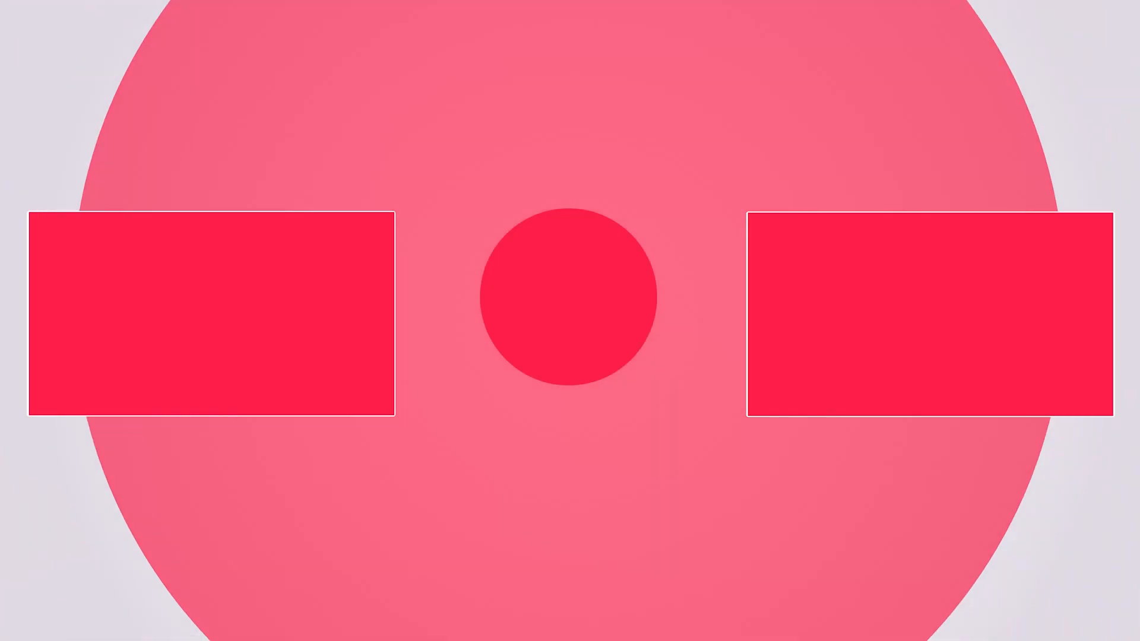